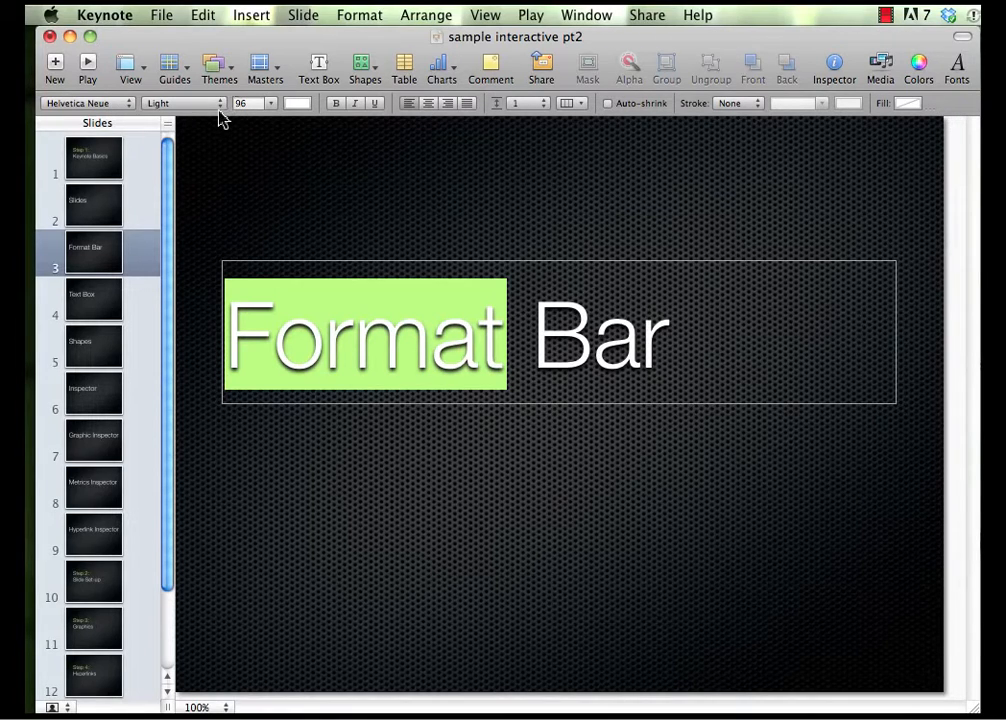
Hide the format bar and show it again.
{"action": "left_click", "coordinate": [144, 72]}
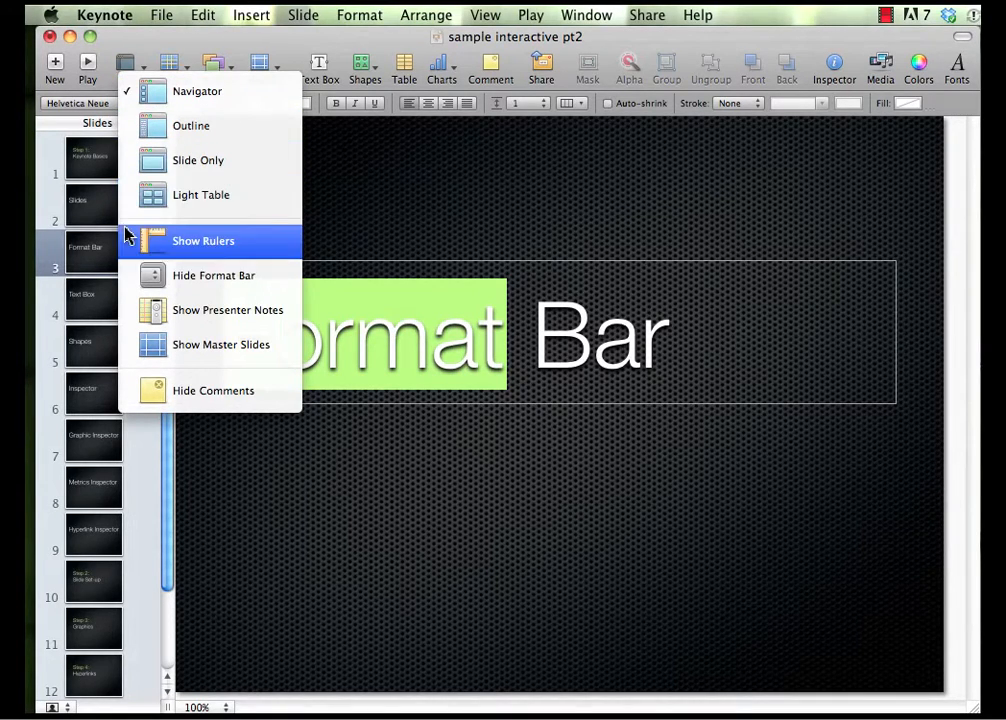
{"action": "left_click", "coordinate": [207, 290]}
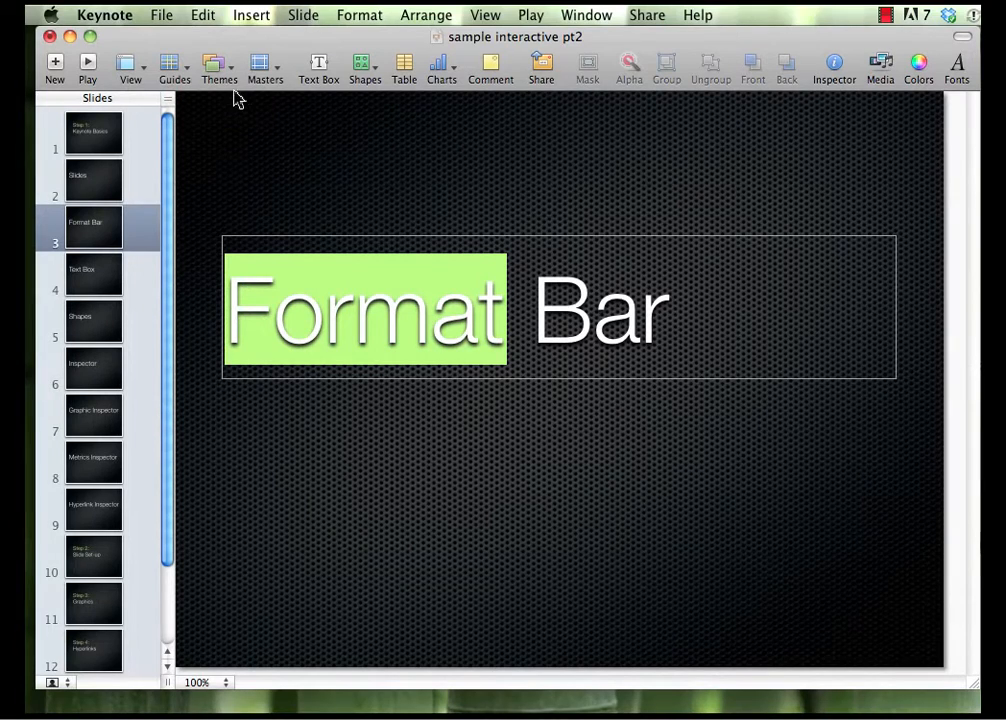
{"action": "left_click", "coordinate": [144, 72]}
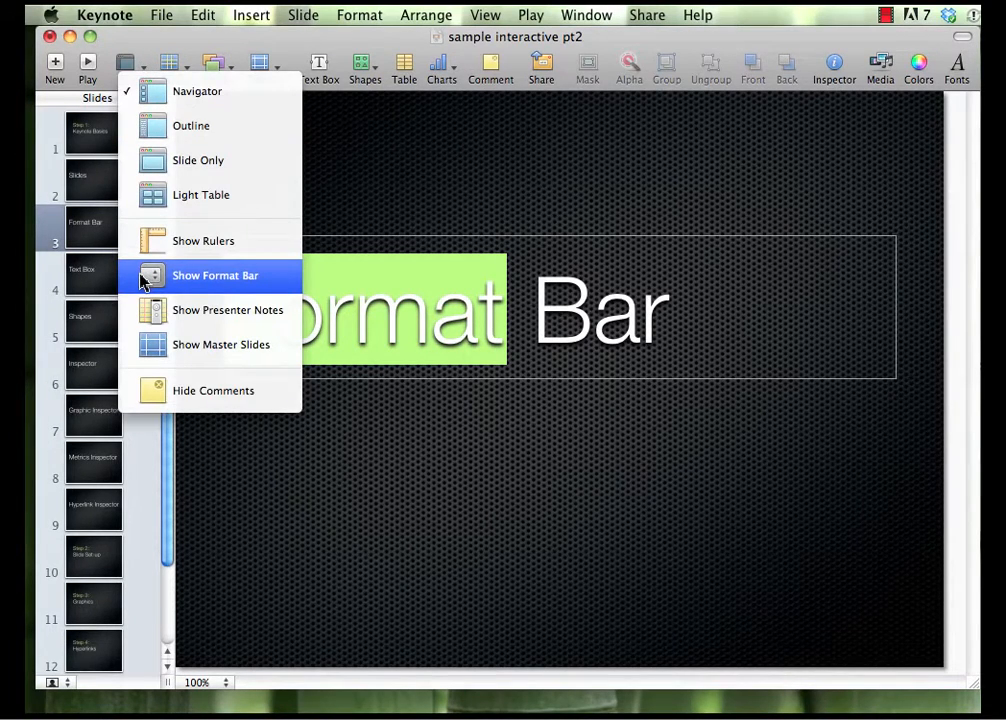
{"action": "left_click", "coordinate": [144, 278]}
Look through the font families and typefaces available for the selected word "Format", keeping Helvetica Neue Light.
{"action": "left_click", "coordinate": [125, 104]}
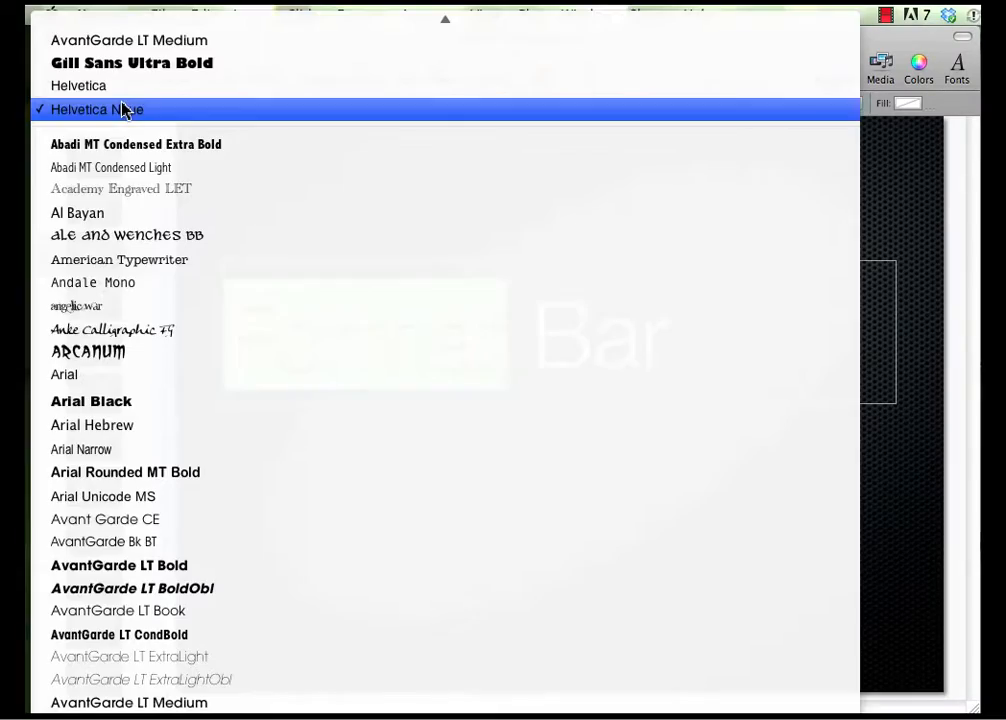
{"action": "left_click", "coordinate": [125, 109]}
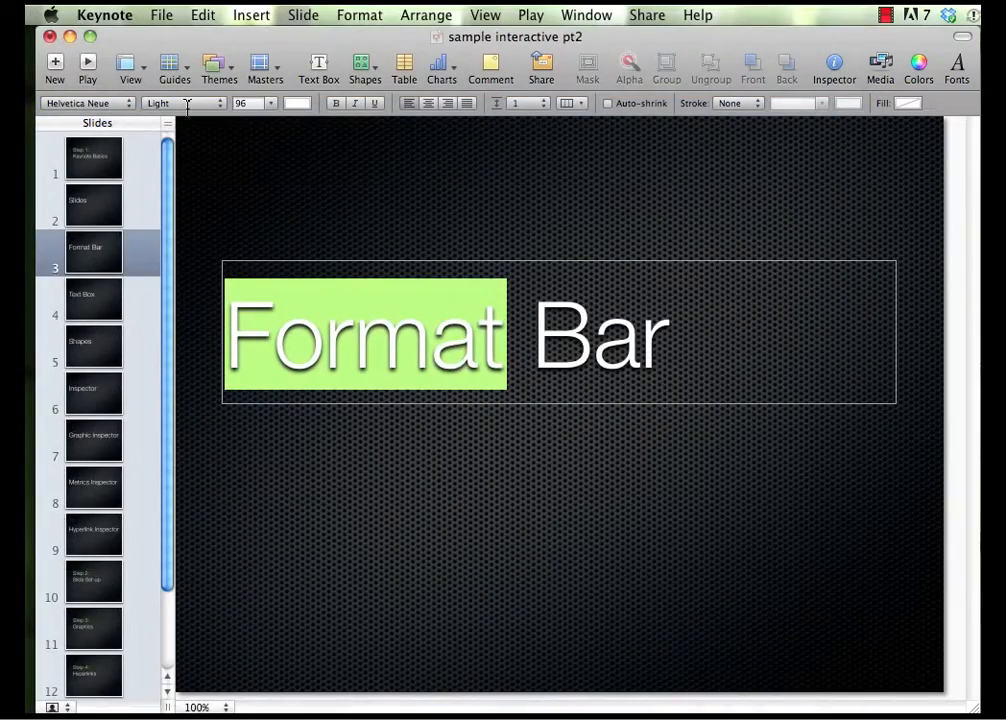
{"action": "left_click", "coordinate": [188, 105]}
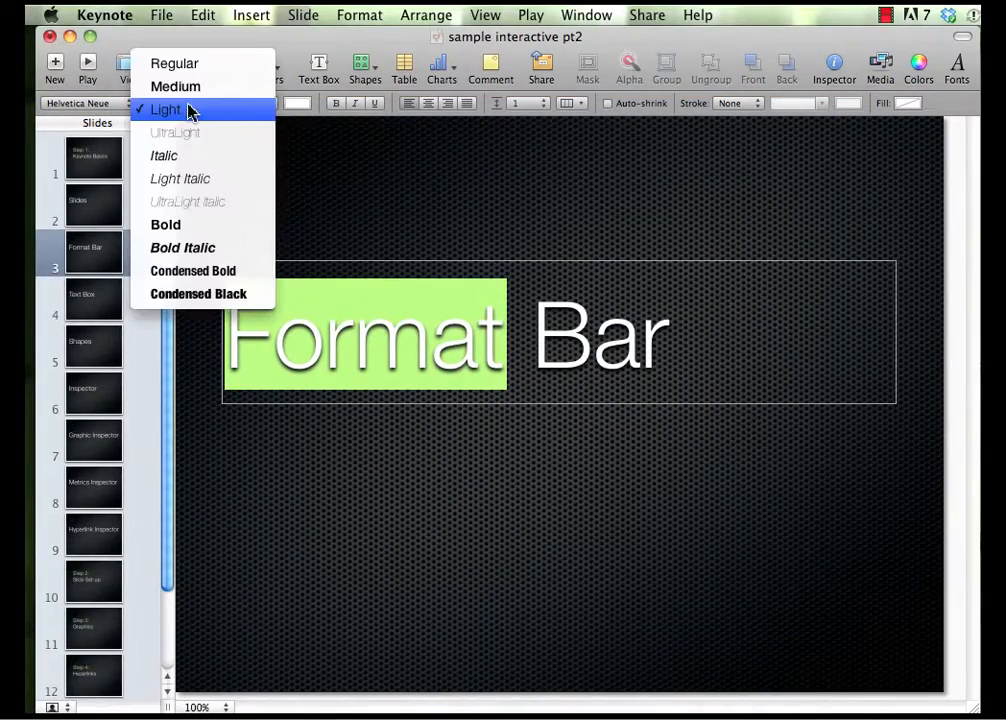
{"action": "left_click", "coordinate": [190, 110]}
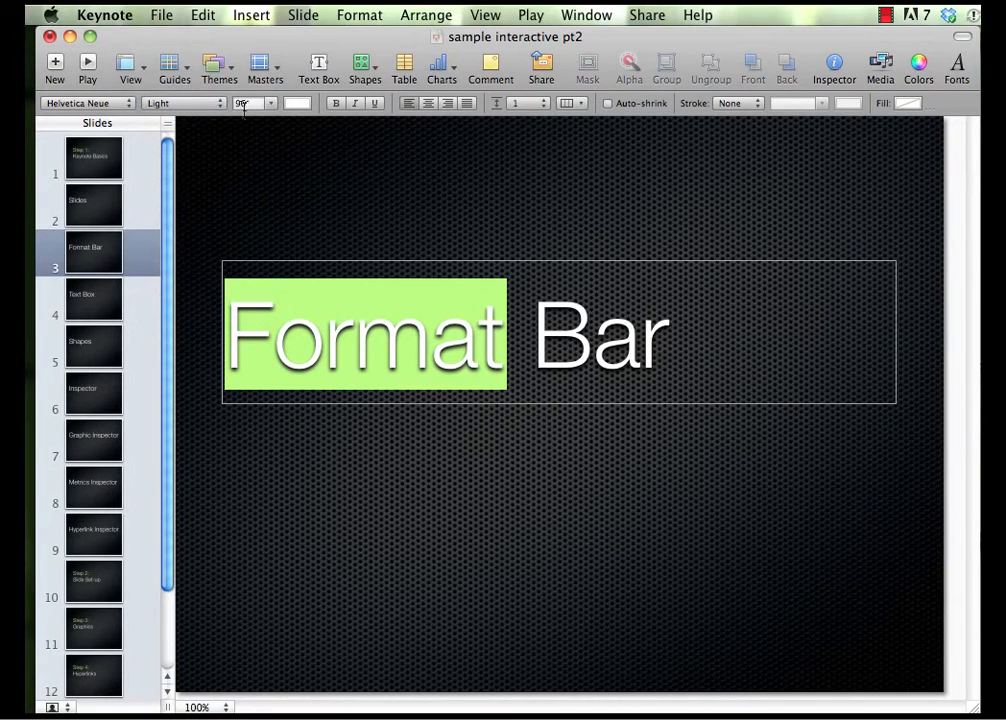
Open the Fonts window, reveal its preview area, and apply the Han Solo font to the word "Format".
{"action": "left_click", "coordinate": [268, 104]}
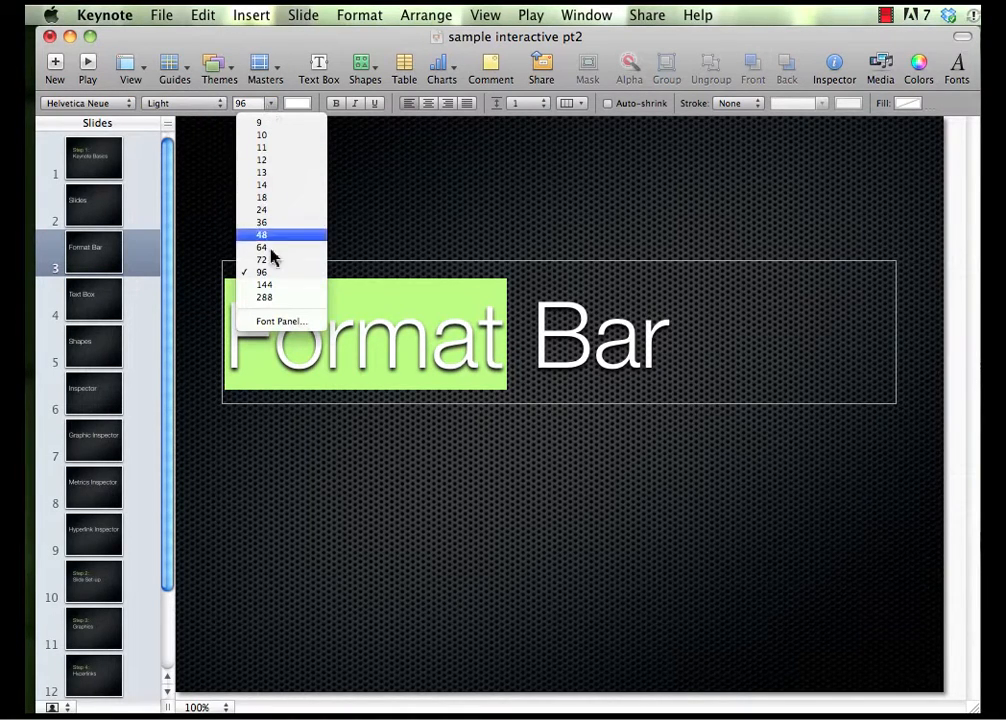
{"action": "left_click", "coordinate": [268, 325]}
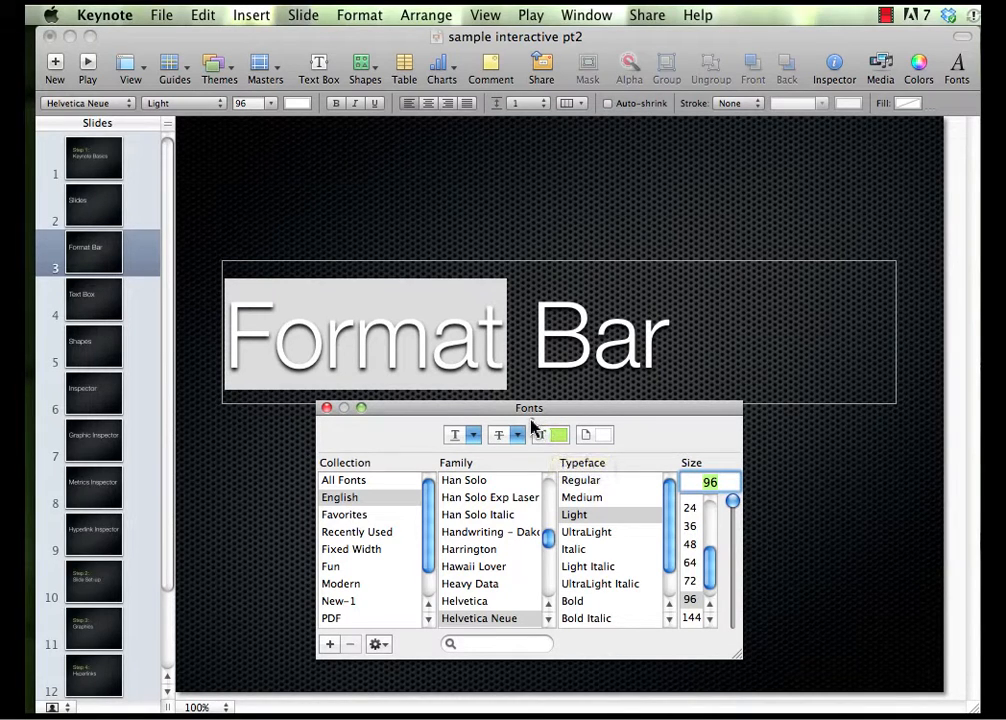
{"action": "left_click_drag", "start_coordinate": [530, 419], "coordinate": [523, 525]}
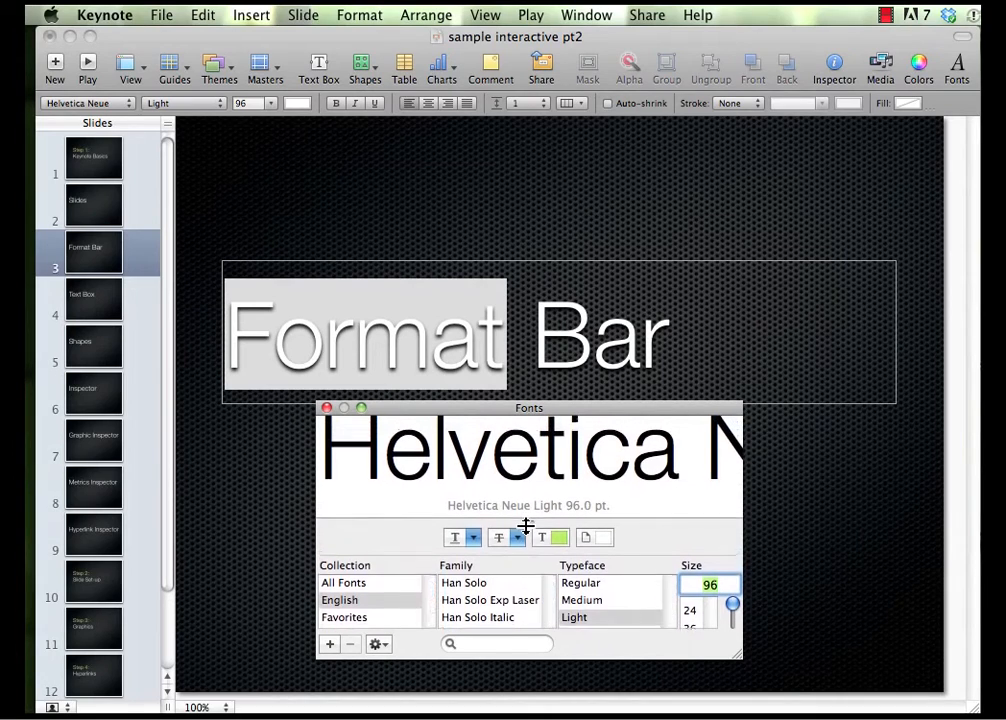
{"action": "left_click", "coordinate": [503, 590]}
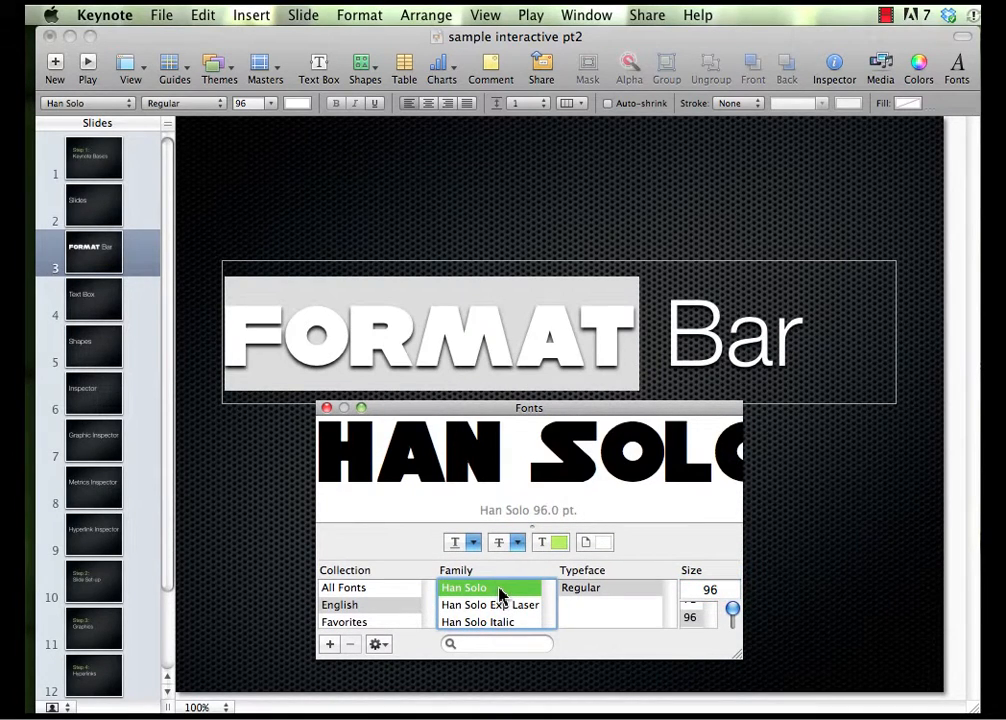
Fill the background of the title text box with the Spring green crayon colour.
{"action": "left_click", "coordinate": [604, 545]}
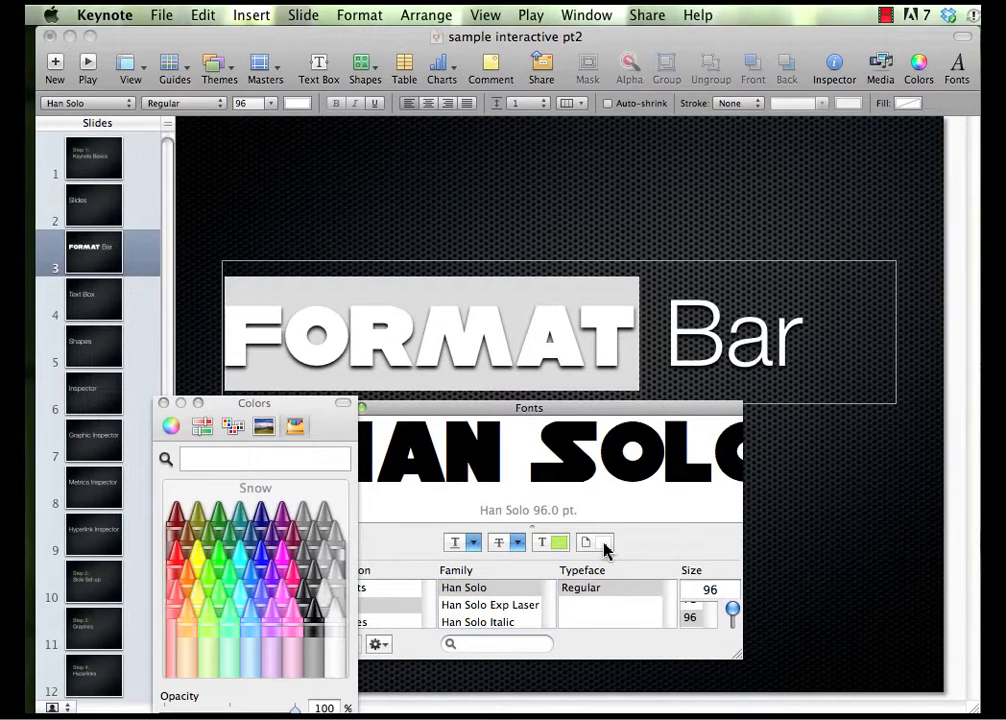
{"action": "left_click_drag", "start_coordinate": [217, 403], "coordinate": [67, 166]}
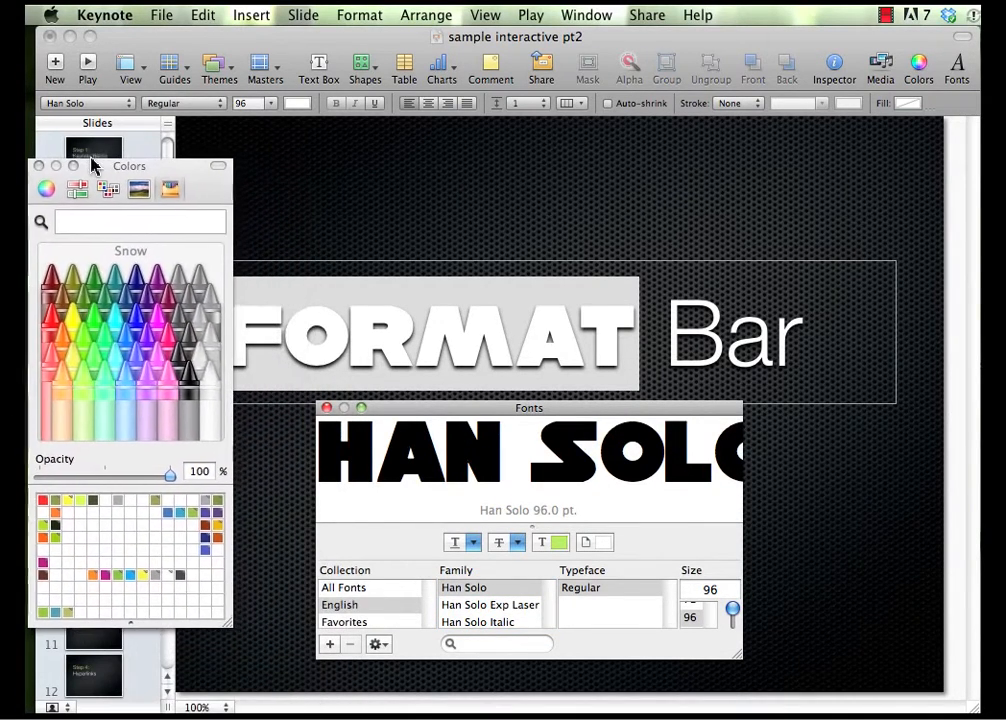
{"action": "left_click", "coordinate": [90, 323]}
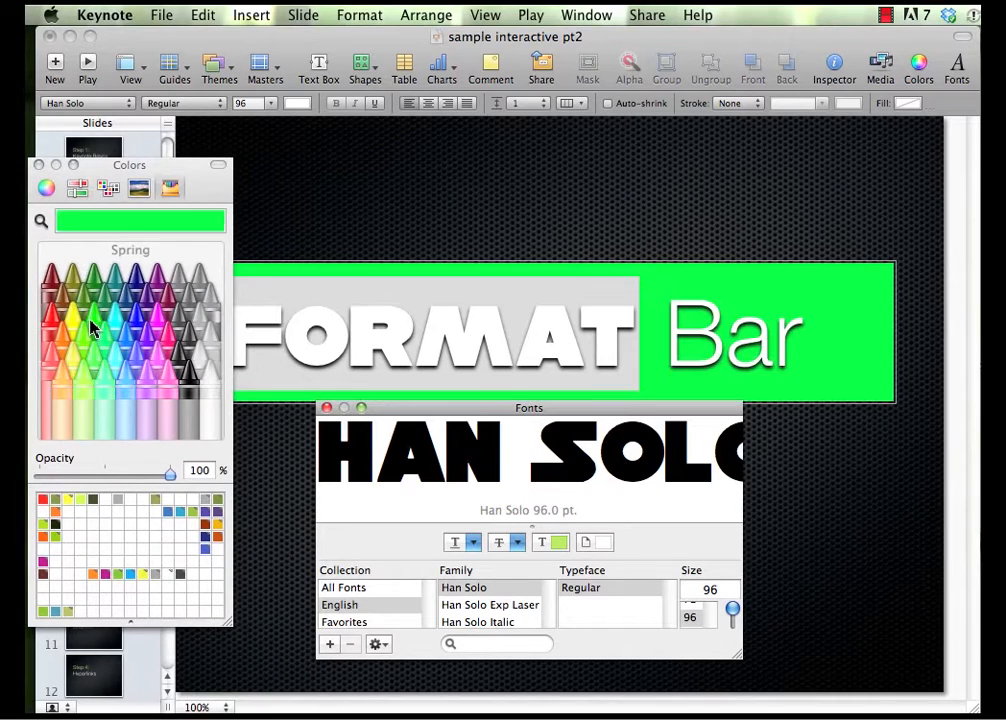
{"action": "left_click", "coordinate": [299, 548]}
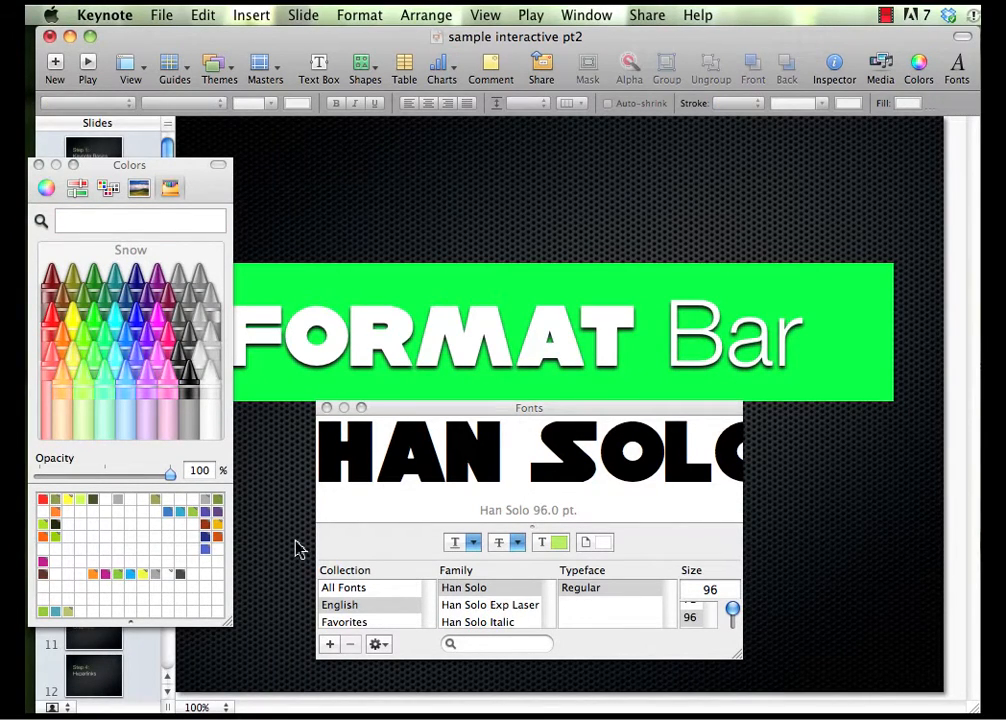
Undo the background fill and font change, and close the Fonts and Colors windows.
{"action": "key", "text": "super+z"}
{"action": "key", "text": "super+z"}
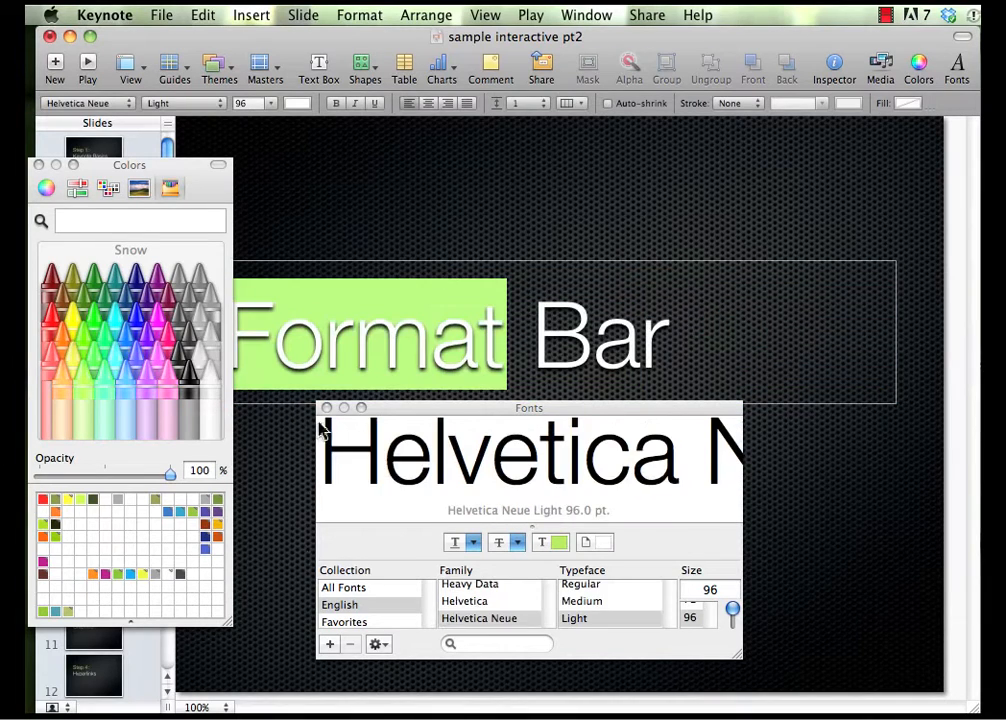
{"action": "left_click", "coordinate": [325, 408]}
{"action": "left_click", "coordinate": [38, 164]}
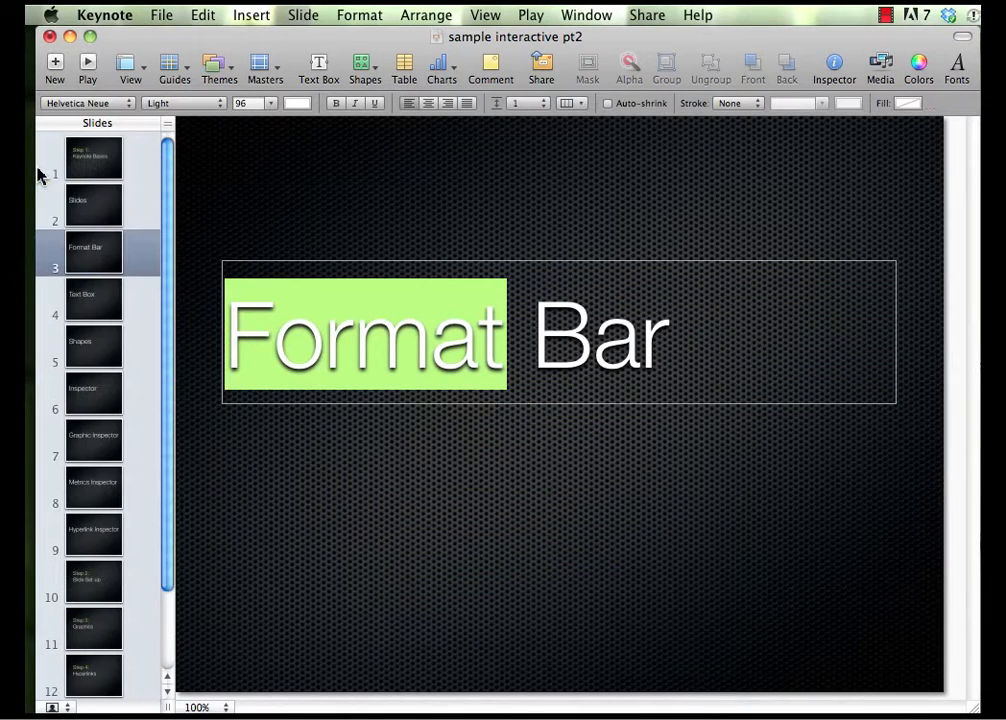
Change the text colour of the word "Format" on slide 3 to green and deselect the text.
{"action": "left_click", "coordinate": [300, 104]}
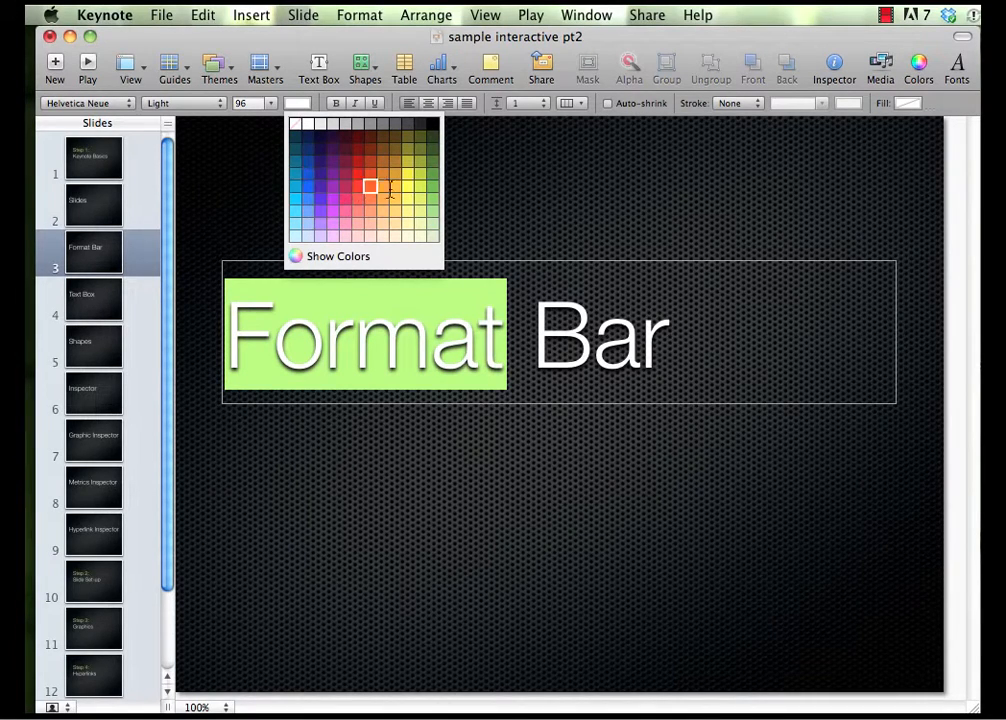
{"action": "left_click", "coordinate": [433, 185]}
{"action": "left_click", "coordinate": [415, 215]}
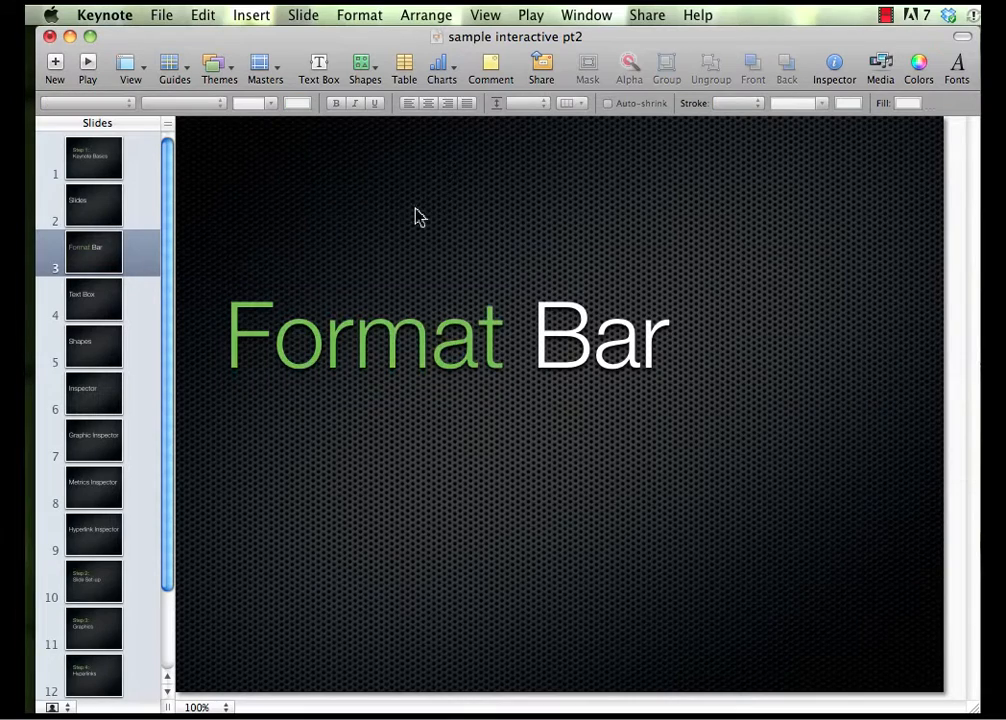
Select the word "Format", try centred, right and justified alignment on the title, and return it to left alignment.
{"action": "double_click", "coordinate": [382, 335]}
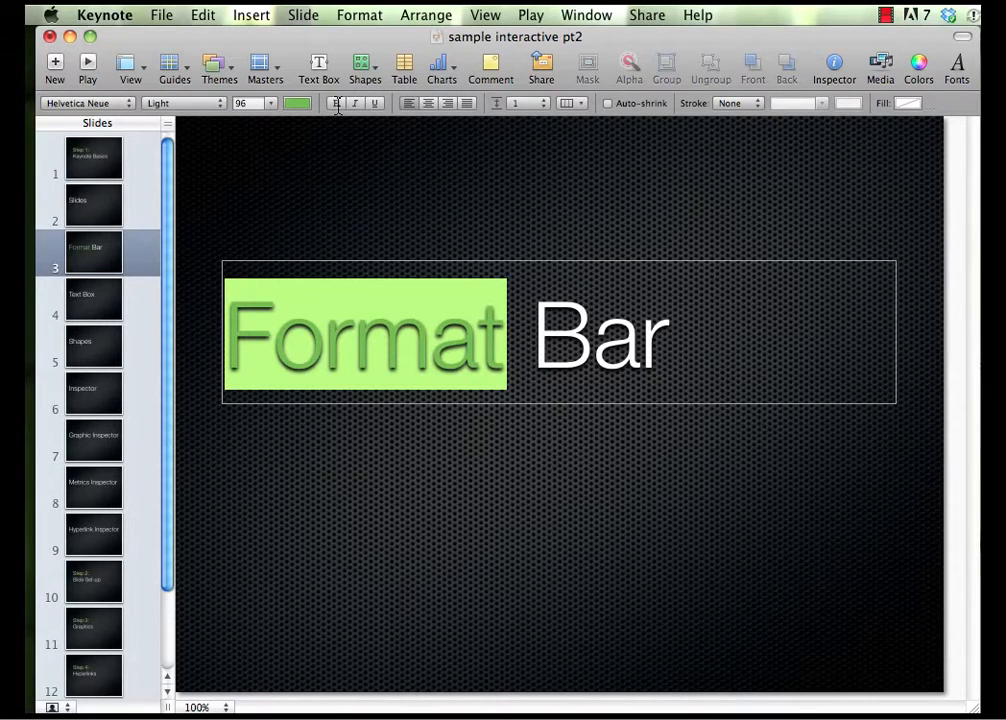
{"action": "left_click", "coordinate": [428, 104]}
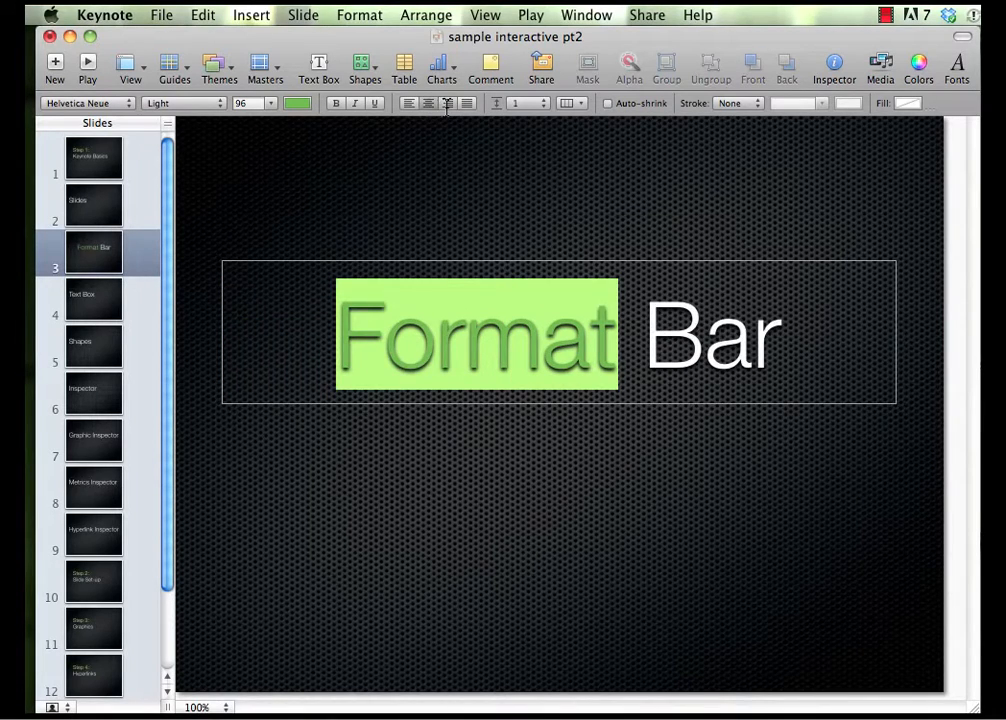
{"action": "left_click", "coordinate": [448, 104]}
{"action": "left_click", "coordinate": [467, 104]}
{"action": "left_click", "coordinate": [428, 104]}
{"action": "left_click", "coordinate": [408, 104]}
Check the line spacing and column options for the title text, keeping single spacing and one column.
{"action": "left_click", "coordinate": [544, 104]}
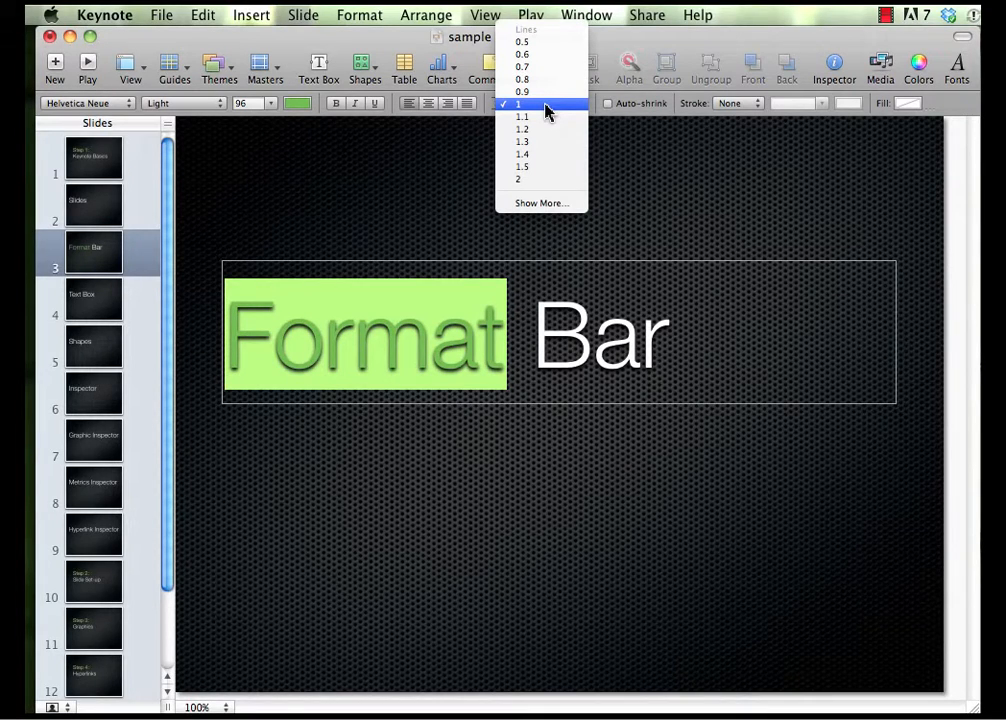
{"action": "left_click", "coordinate": [548, 112]}
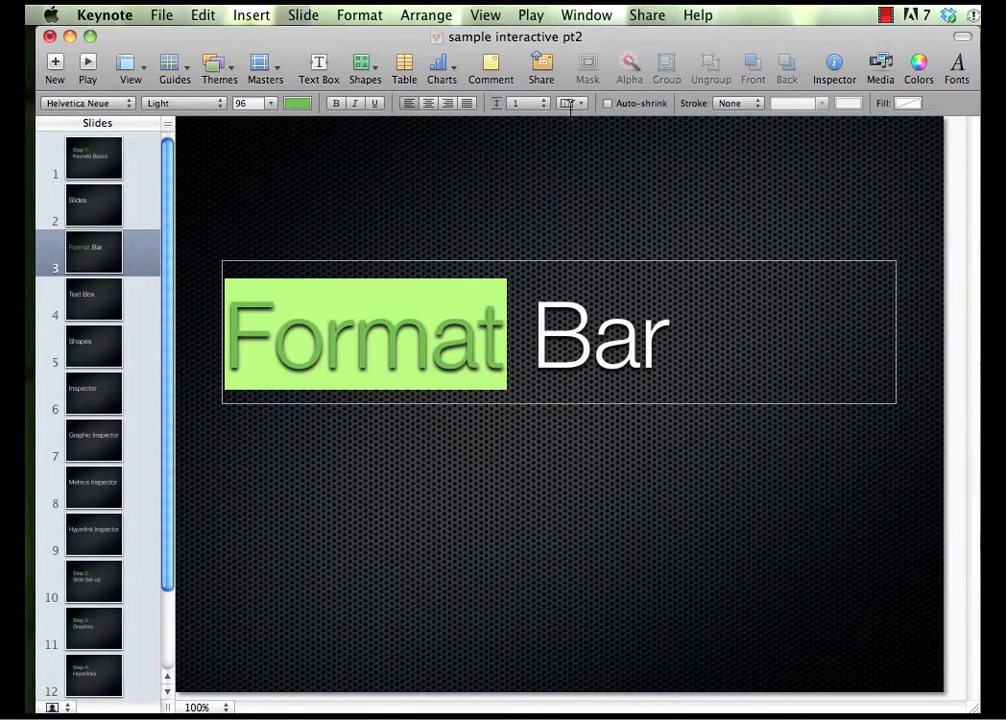
{"action": "left_click", "coordinate": [584, 104]}
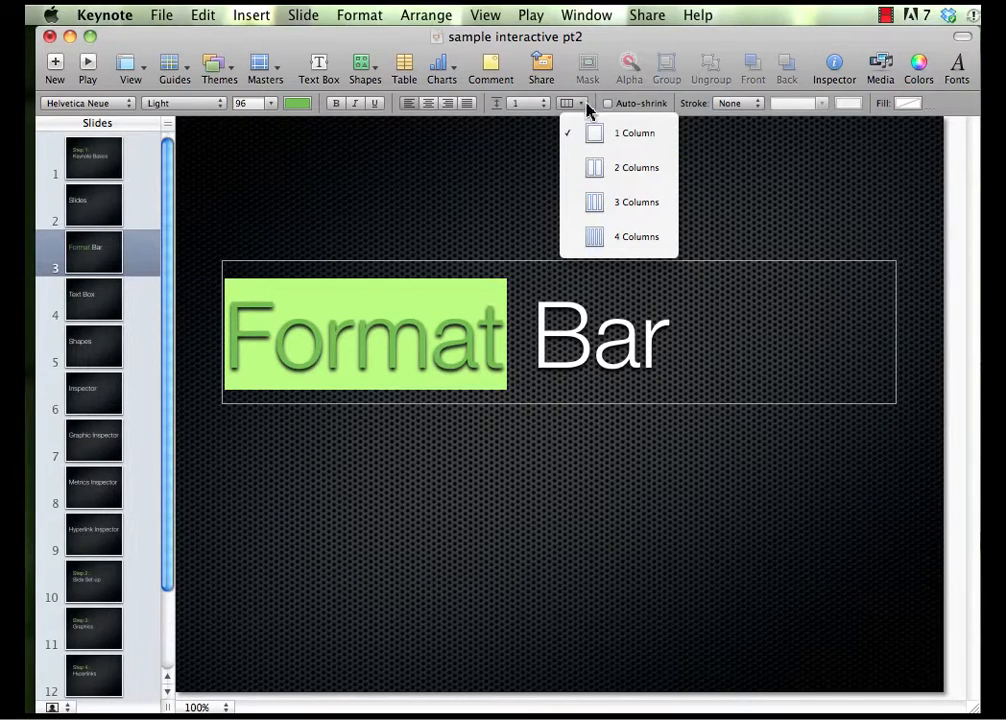
{"action": "left_click", "coordinate": [587, 107]}
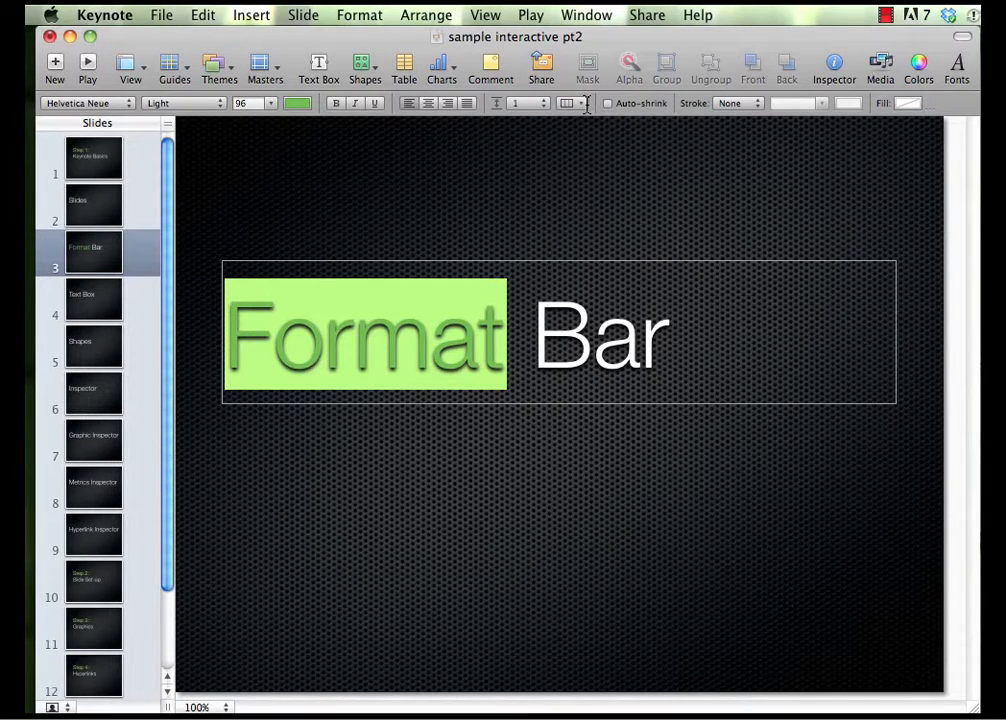
Try a torn-edge frame stroke around the title text box, undo it, and check the fill colour choices.
{"action": "left_click", "coordinate": [755, 104]}
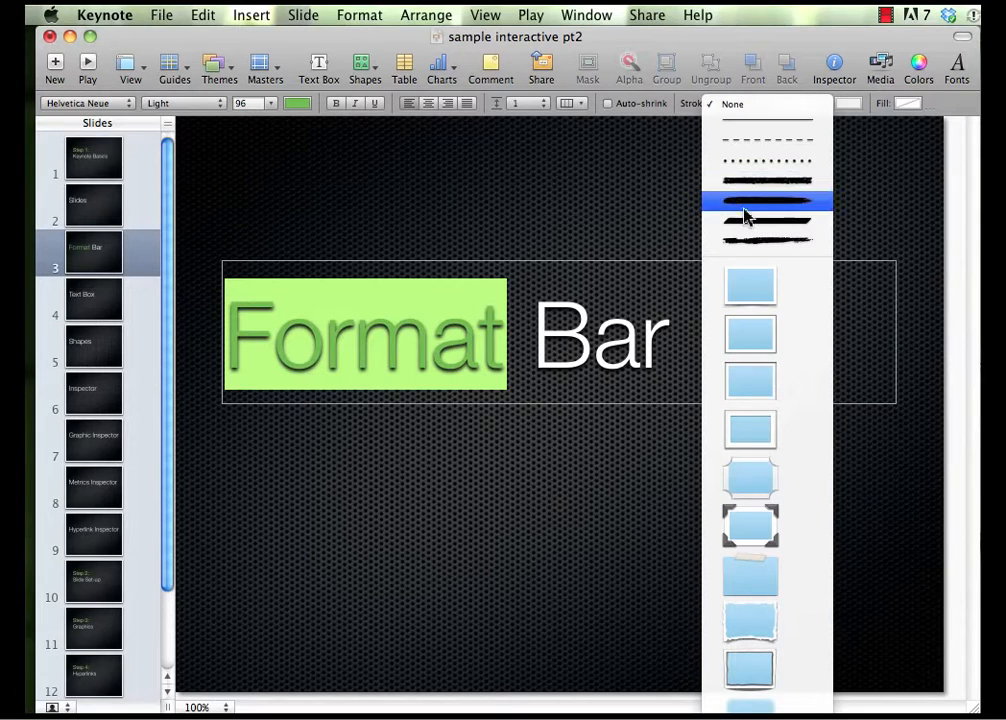
{"action": "left_click", "coordinate": [734, 628]}
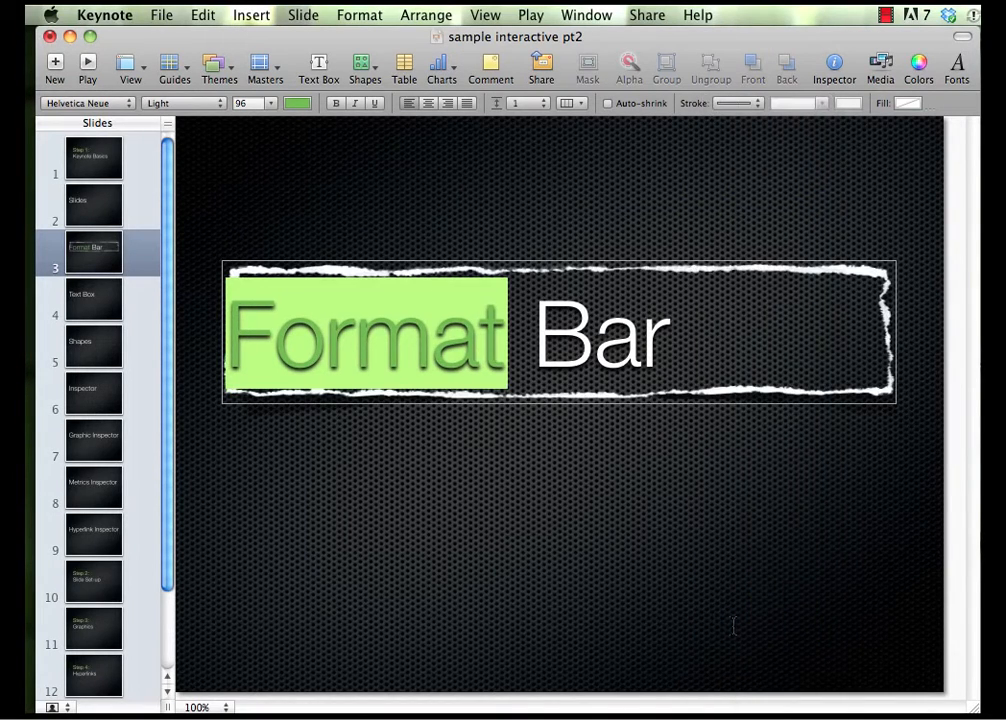
{"action": "key", "text": "super+z"}
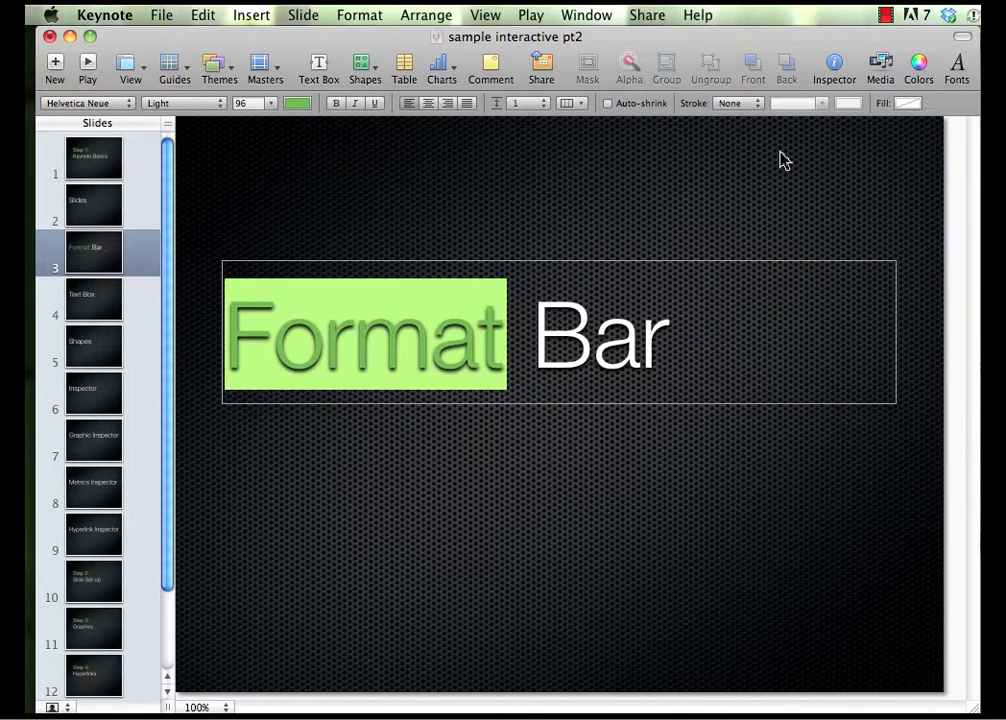
{"action": "left_click", "coordinate": [910, 103]}
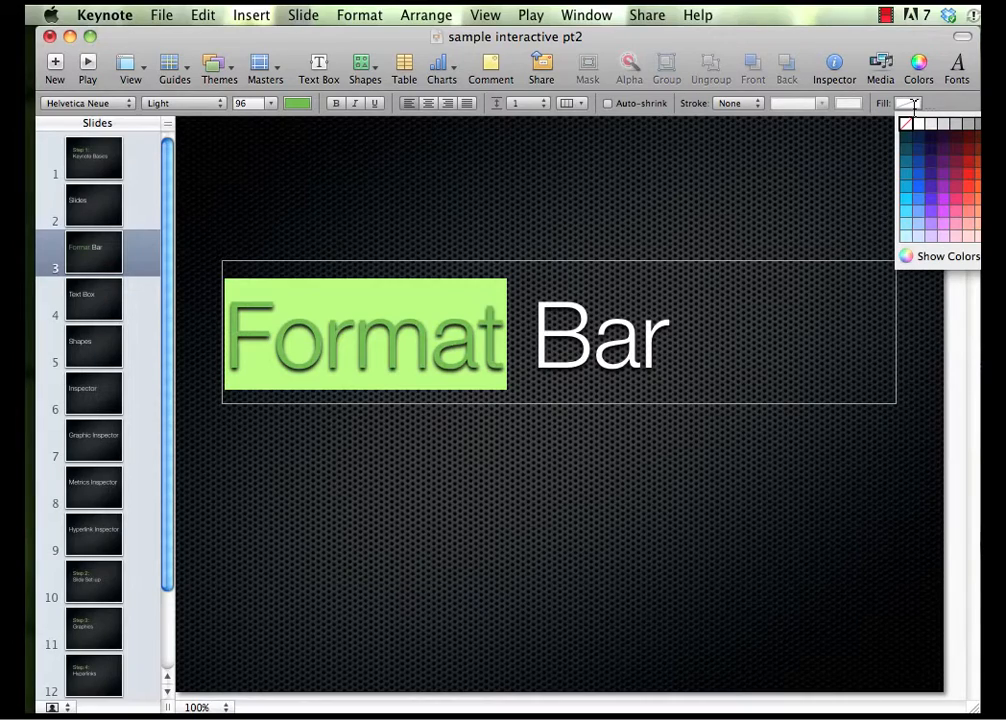
{"action": "left_click", "coordinate": [918, 163]}
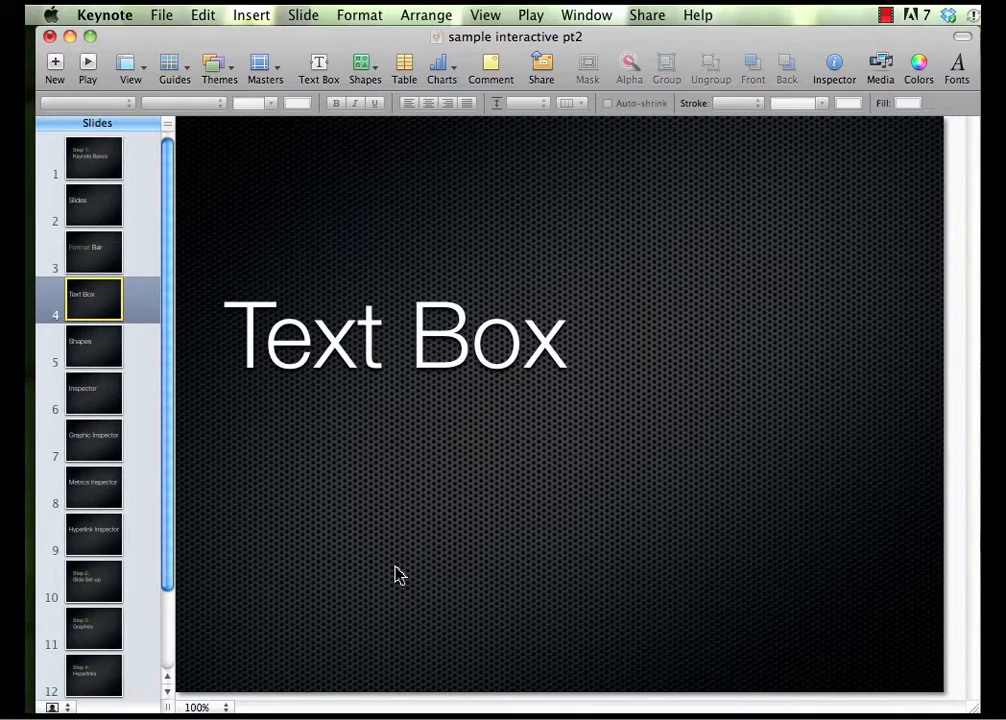
Move the "Text Box" title on slide 4 slightly down the slide.
{"action": "left_click", "coordinate": [266, 455]}
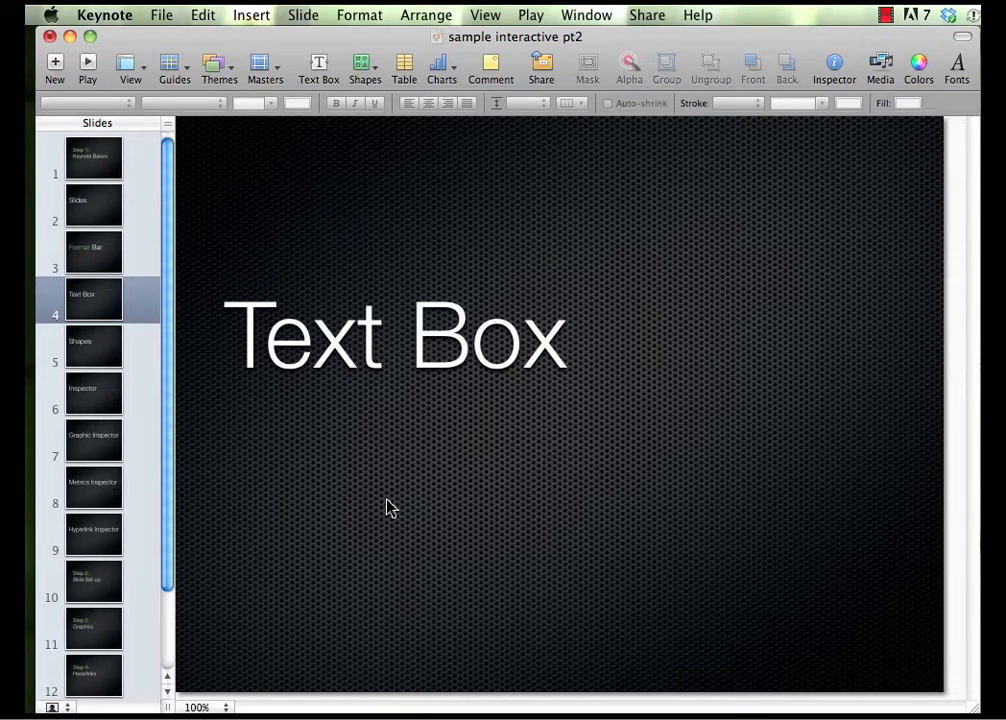
{"action": "left_click", "coordinate": [403, 368]}
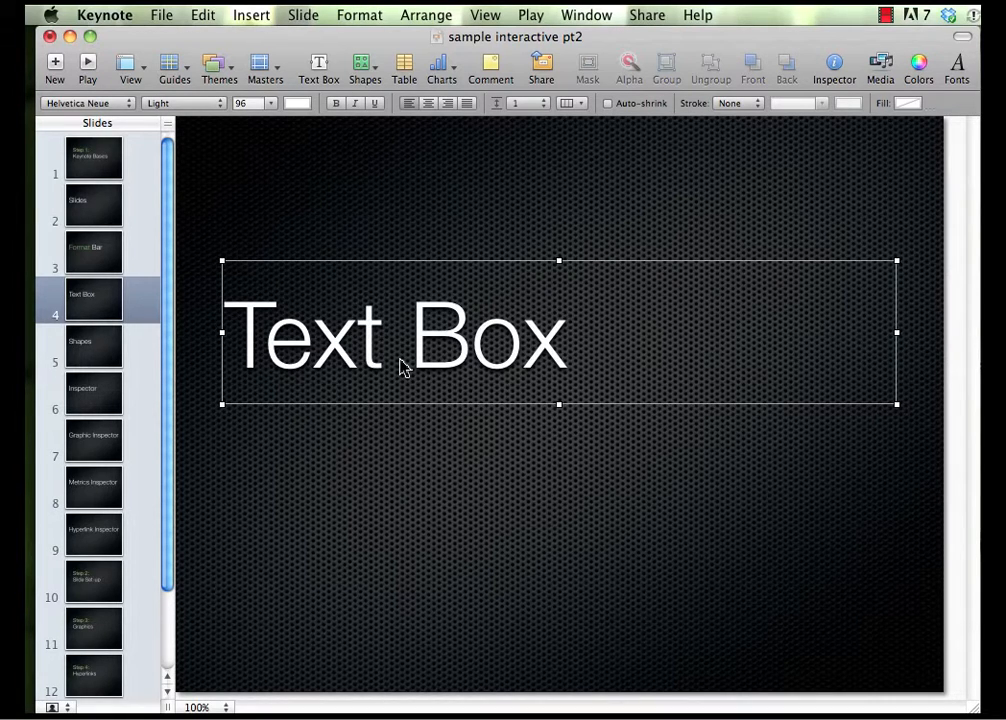
{"action": "left_click_drag", "start_coordinate": [400, 367], "coordinate": [397, 411]}
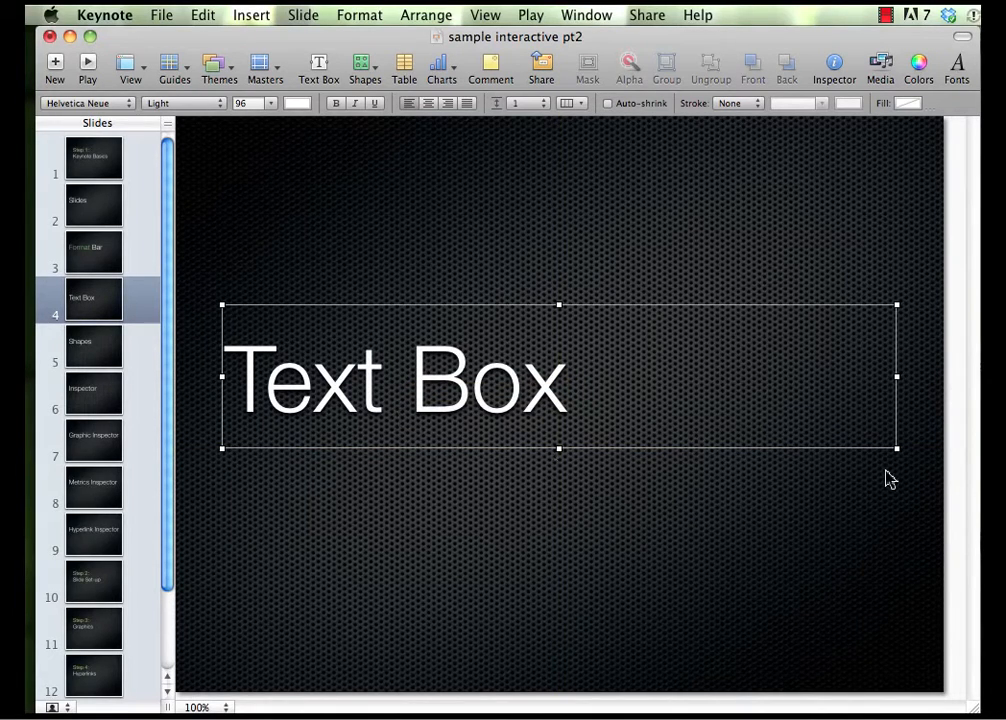
Add a new slide after slide 4 and enter "Type" in its title placeholder.
{"action": "left_click", "coordinate": [138, 304]}
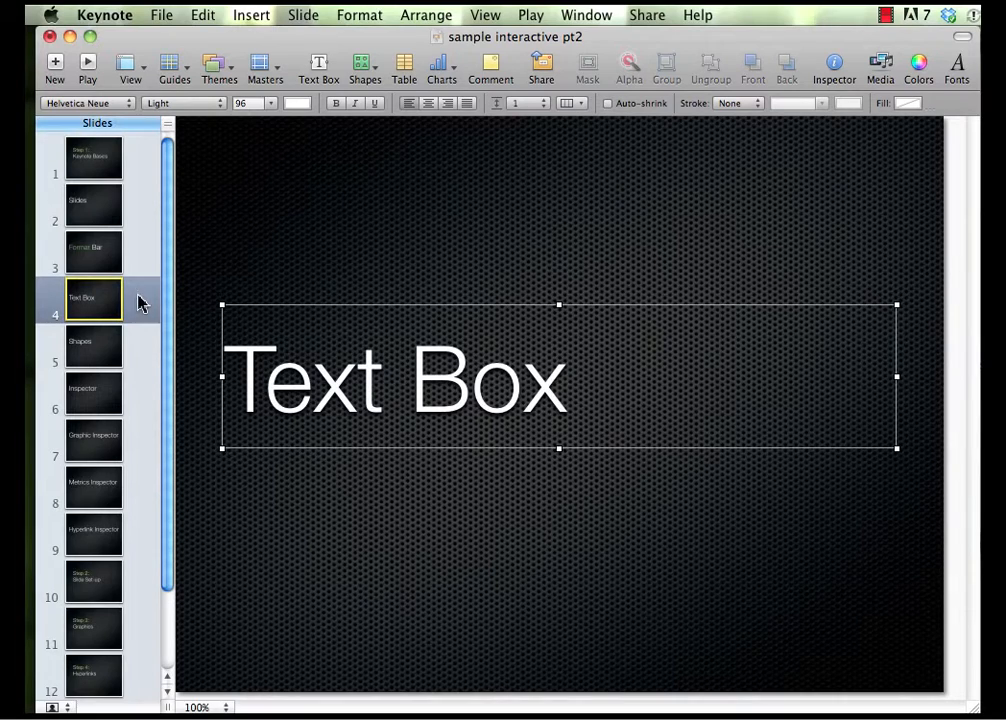
{"action": "left_click", "coordinate": [56, 66]}
{"action": "double_click", "coordinate": [410, 205]}
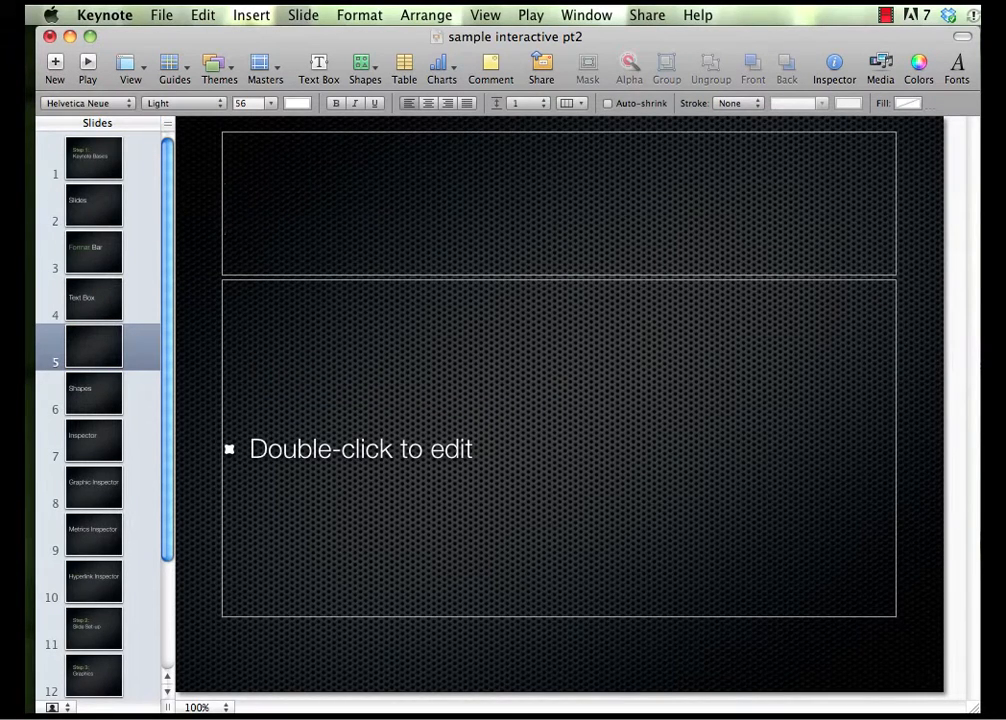
{"action": "type", "text": "Type"}
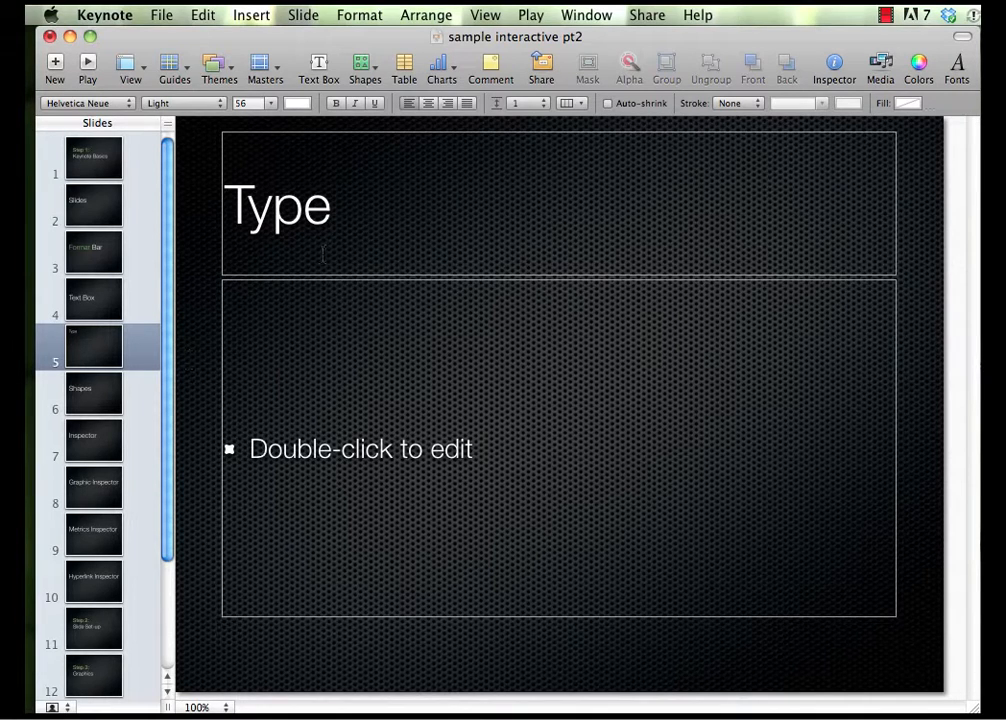
Delete the body placeholder and the "Type" title from the new slide 5, leaving it blank.
{"action": "left_click", "coordinate": [283, 327]}
{"action": "key", "text": "Delete"}
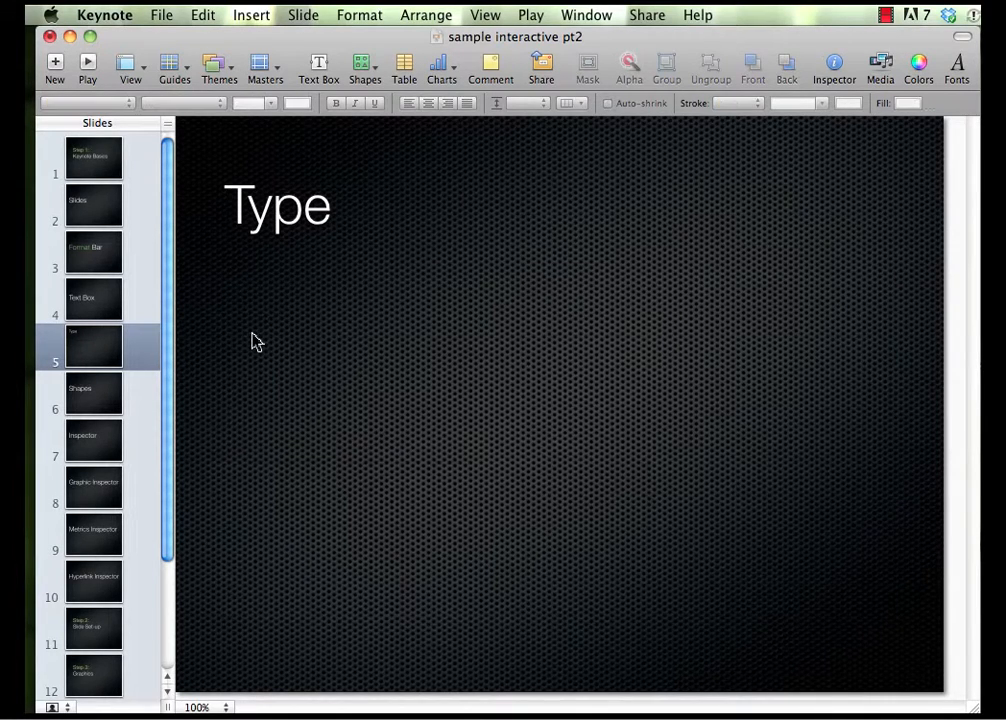
{"action": "left_click", "coordinate": [308, 258]}
{"action": "key", "text": "Delete"}
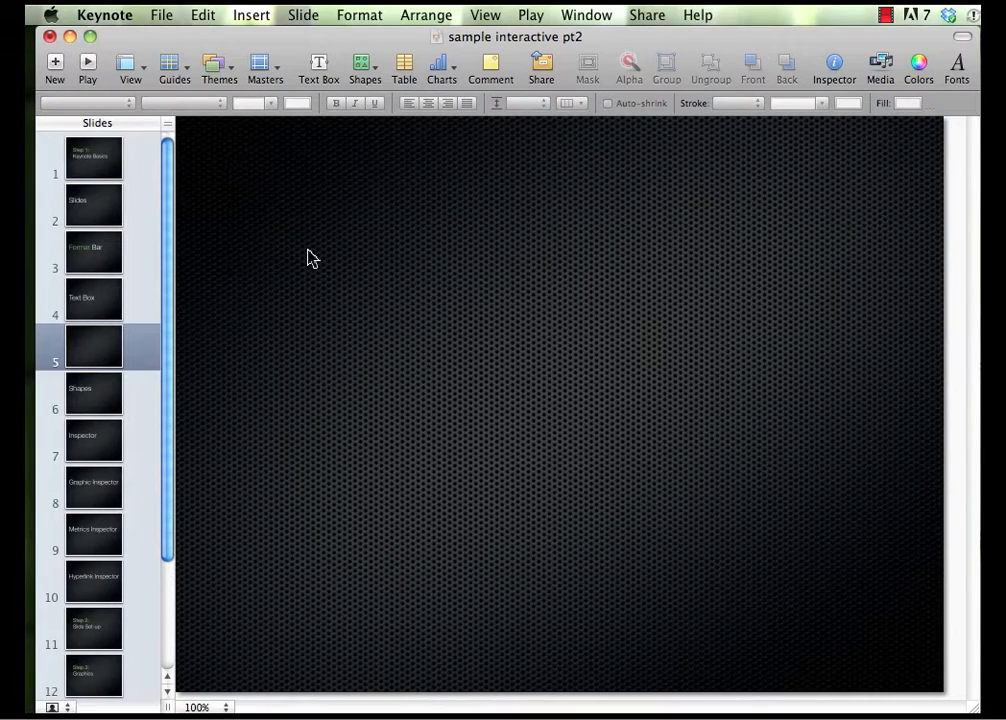
Insert a text box on slide 5 and move it slightly up and to the left of the slide's centre.
{"action": "left_click", "coordinate": [320, 68]}
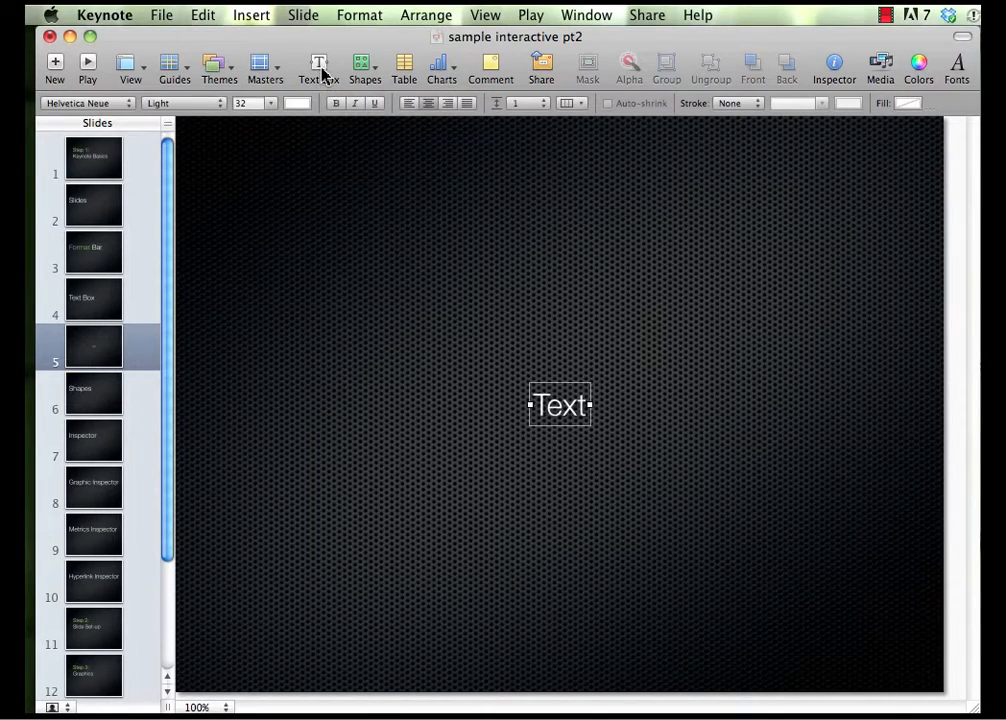
{"action": "left_click", "coordinate": [558, 340]}
{"action": "left_click_drag", "start_coordinate": [568, 404], "coordinate": [538, 362]}
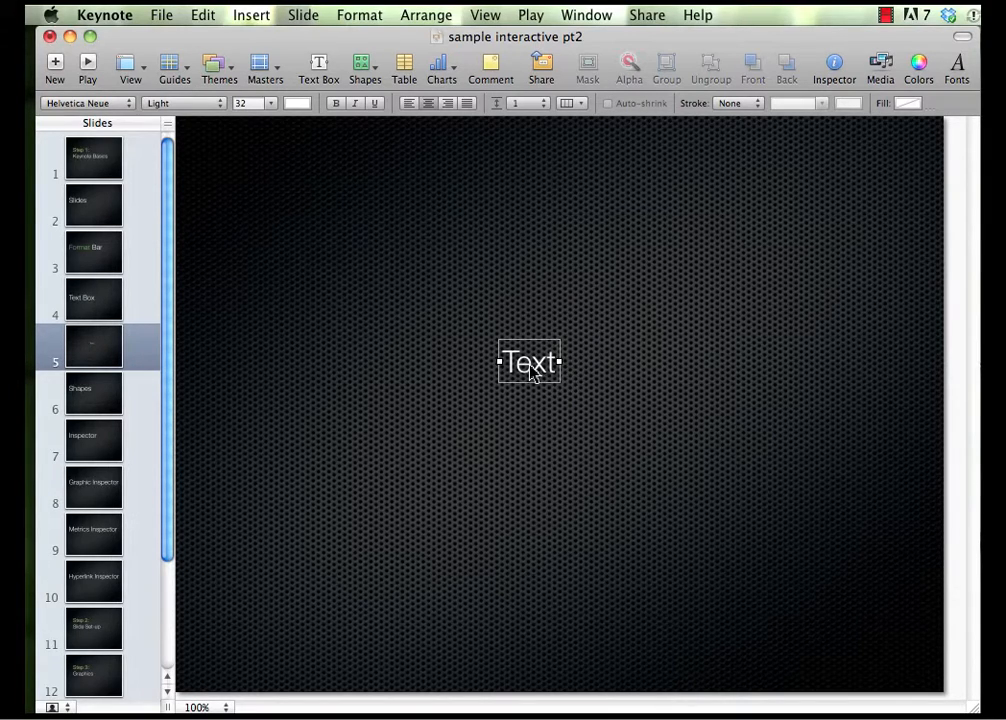
Replace the placeholder word in the new text box with "HELLO".
{"action": "left_click", "coordinate": [521, 442]}
{"action": "left_click", "coordinate": [527, 380]}
{"action": "double_click", "coordinate": [525, 372]}
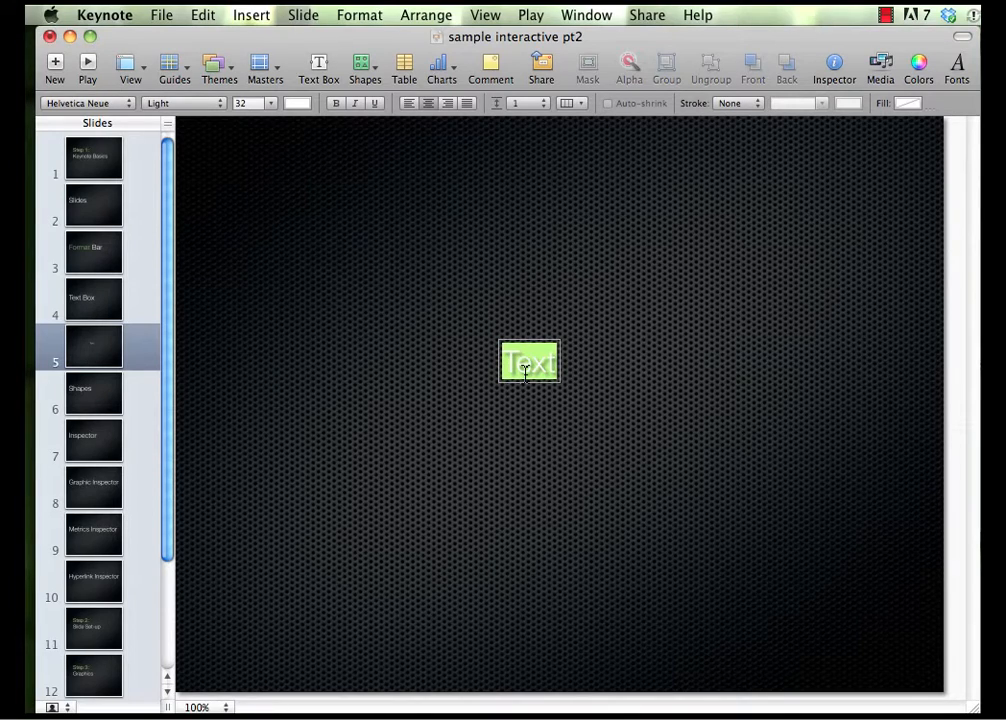
{"action": "type", "text": "HELLO"}
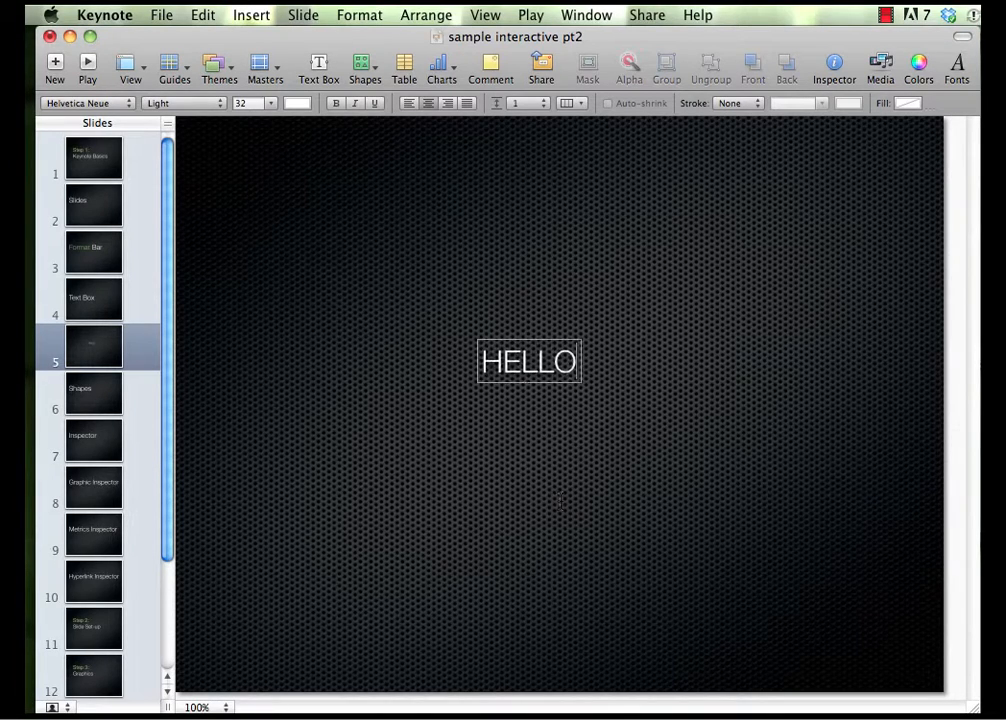
{"action": "left_click", "coordinate": [563, 505]}
Move the "HELLO" text box to the upper-left area of slide 5.
{"action": "left_click", "coordinate": [518, 365]}
{"action": "left_click", "coordinate": [535, 331]}
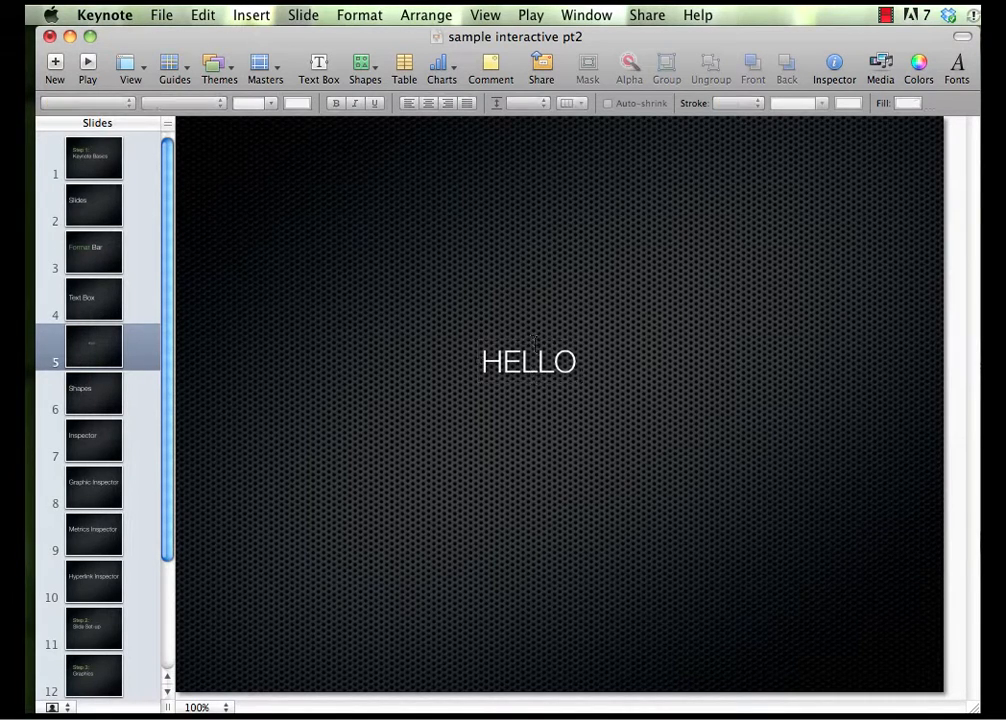
{"action": "left_click_drag", "start_coordinate": [535, 355], "coordinate": [285, 258]}
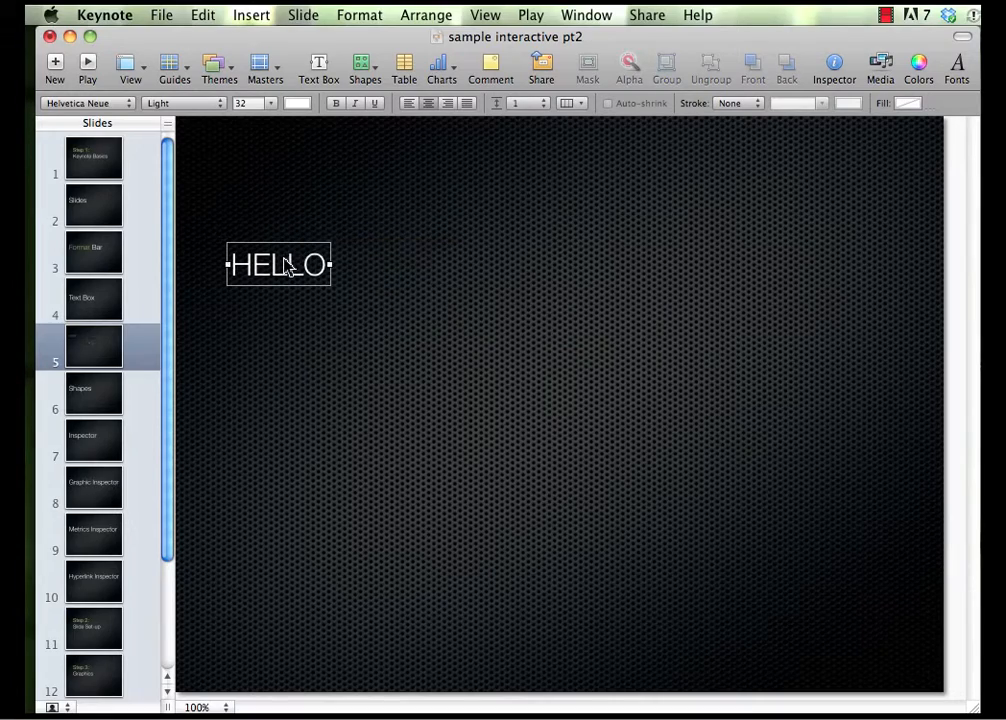
On slide 6, enlarge and reposition the blue speech bubble beside the "Shapes" title, and slightly adjust its pointer.
{"action": "left_click", "coordinate": [137, 398]}
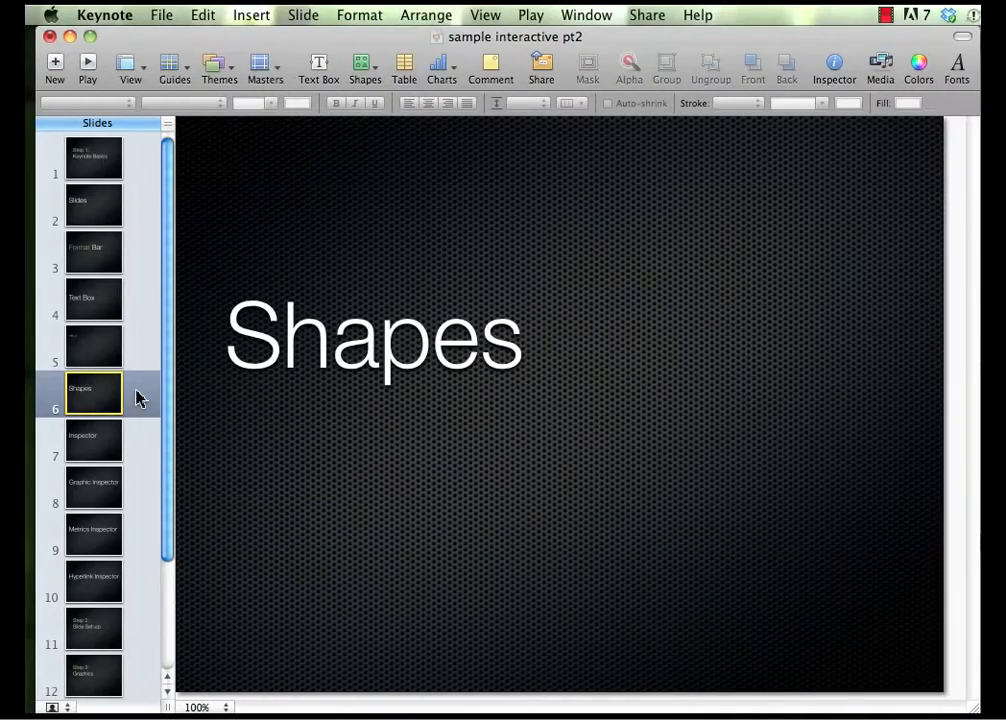
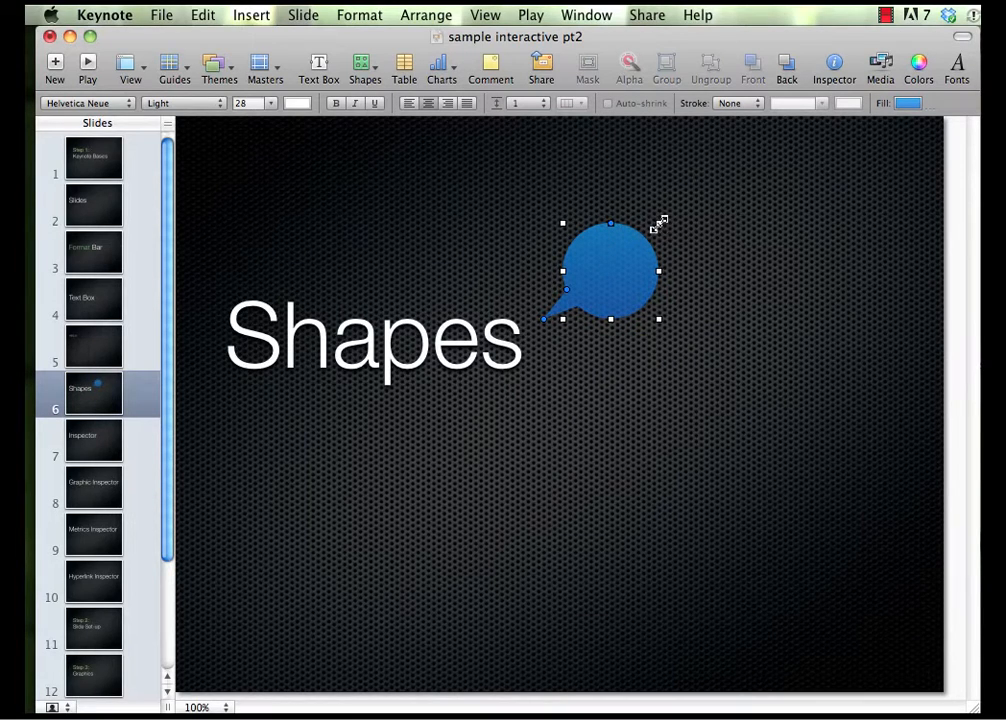
{"action": "left_click_drag", "start_coordinate": [658, 222], "coordinate": [731, 173]}
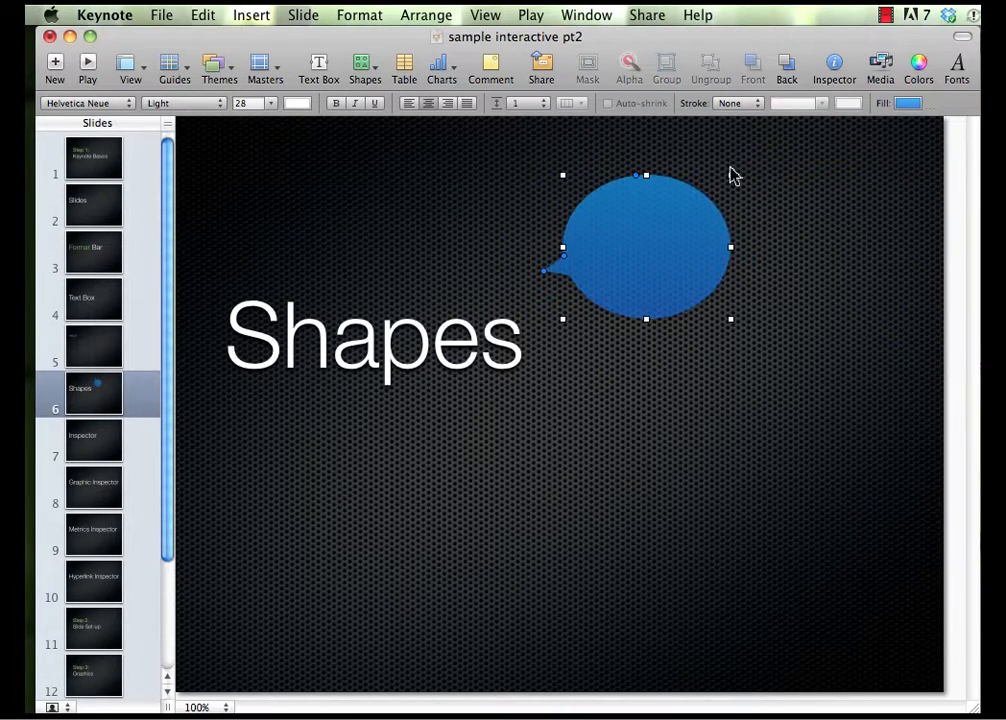
{"action": "left_click_drag", "start_coordinate": [649, 294], "coordinate": [651, 341]}
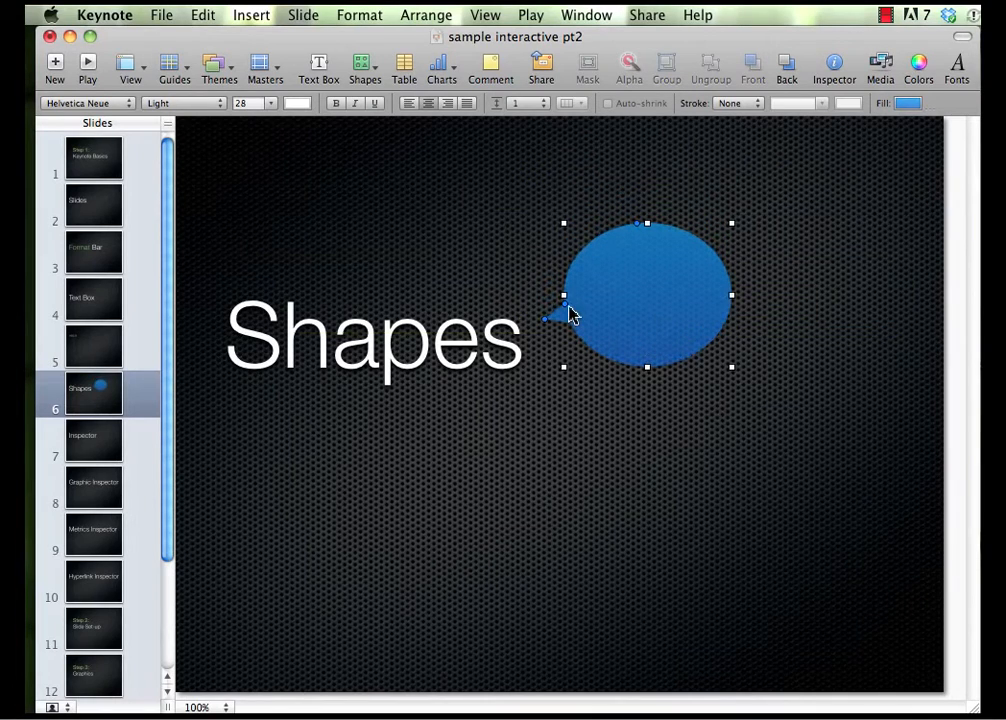
{"action": "left_click_drag", "start_coordinate": [564, 304], "coordinate": [566, 299]}
{"action": "mouse_move", "coordinate": [638, 223]}
{"action": "left_mouse_down"}
{"action": "mouse_move", "coordinate": [638, 238]}
{"action": "mouse_move", "coordinate": [635, 218]}
{"action": "mouse_move", "coordinate": [636, 226]}
{"action": "left_mouse_up"}
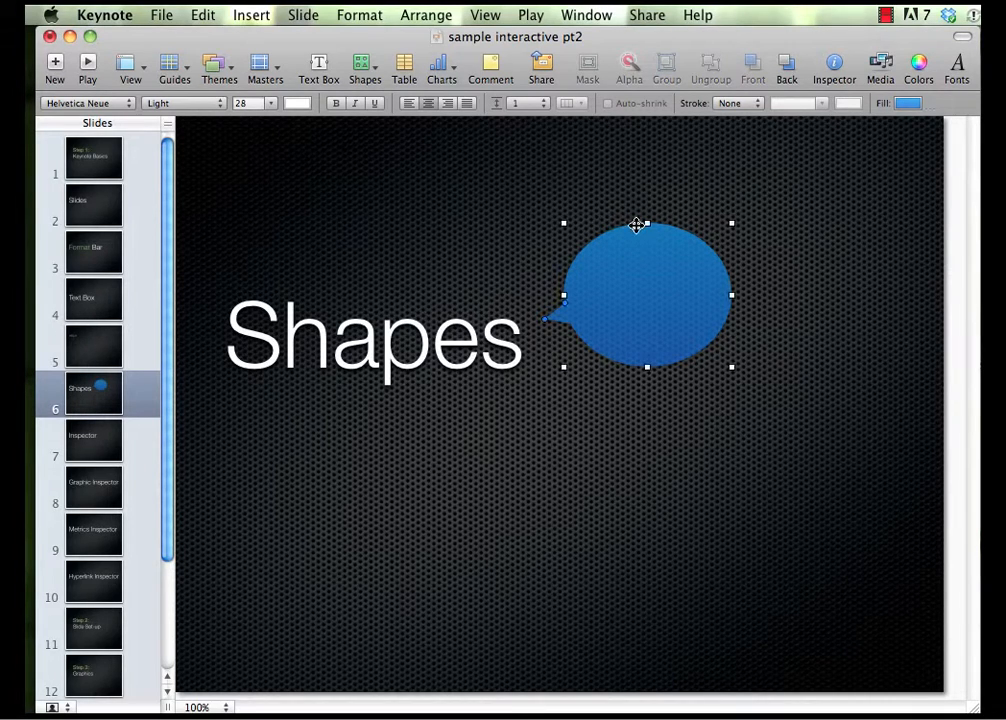
Add the text "HI" inside the blue speech bubble and deselect it.
{"action": "double_click", "coordinate": [631, 298]}
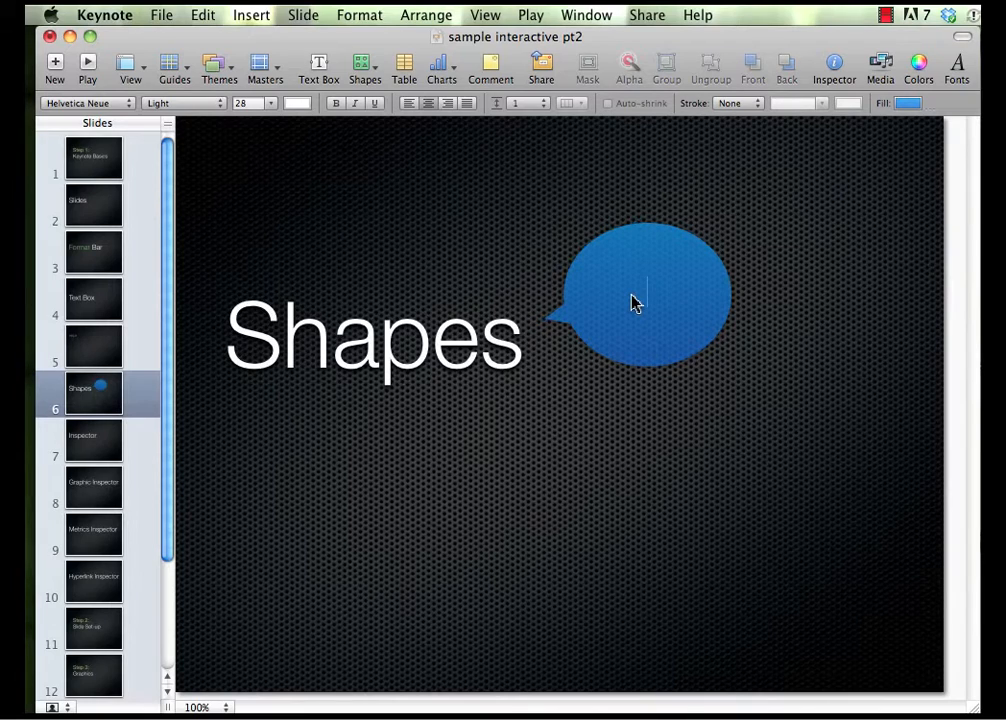
{"action": "type", "text": "HI"}
{"action": "left_click", "coordinate": [530, 315]}
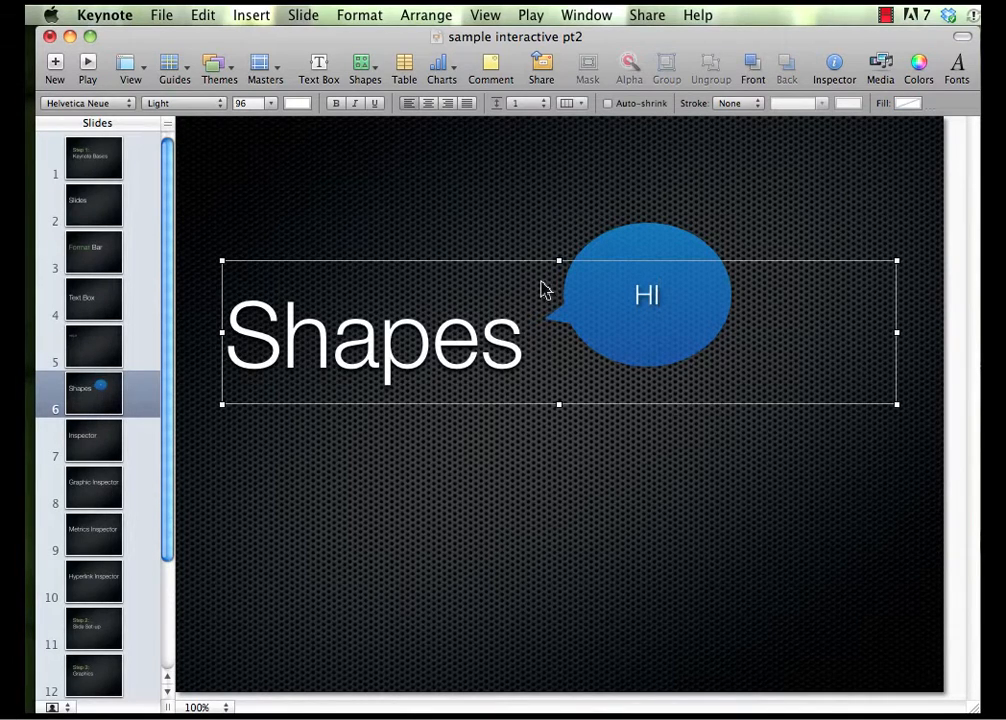
{"action": "left_click", "coordinate": [716, 224]}
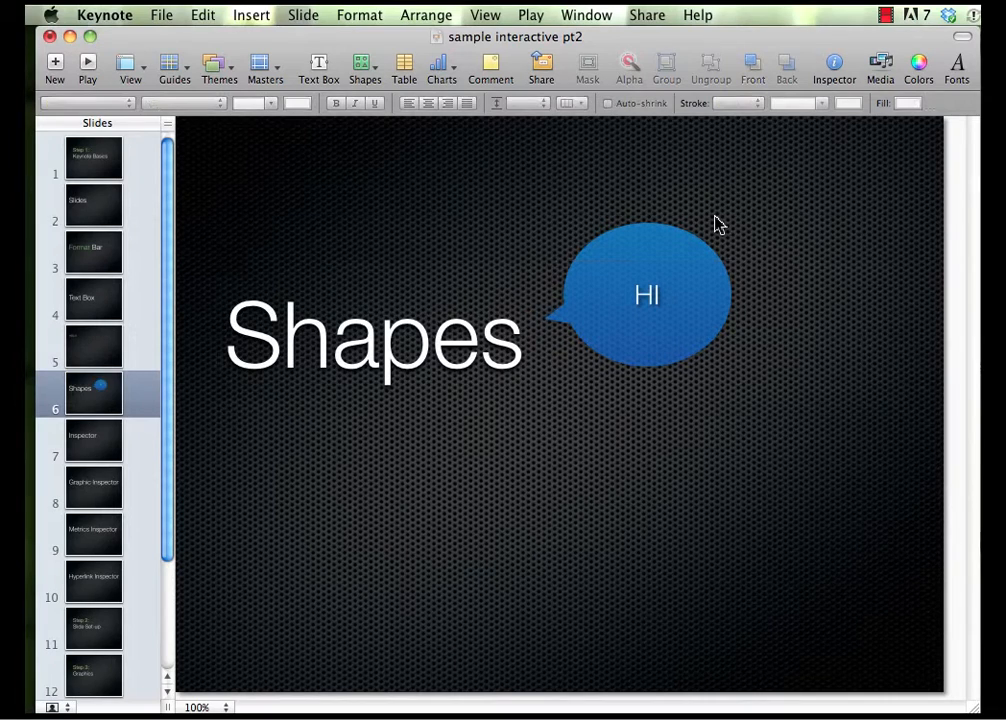
Fill the speech bubble with green and outline it with the first rough brush stroke style.
{"action": "left_click", "coordinate": [669, 259]}
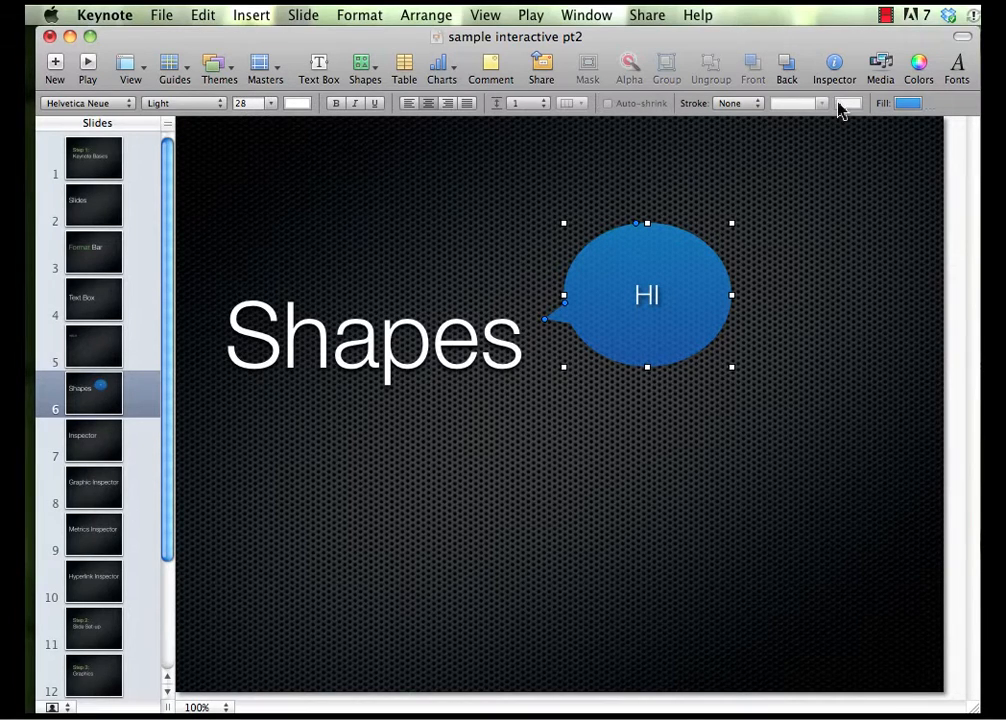
{"action": "left_click", "coordinate": [906, 104]}
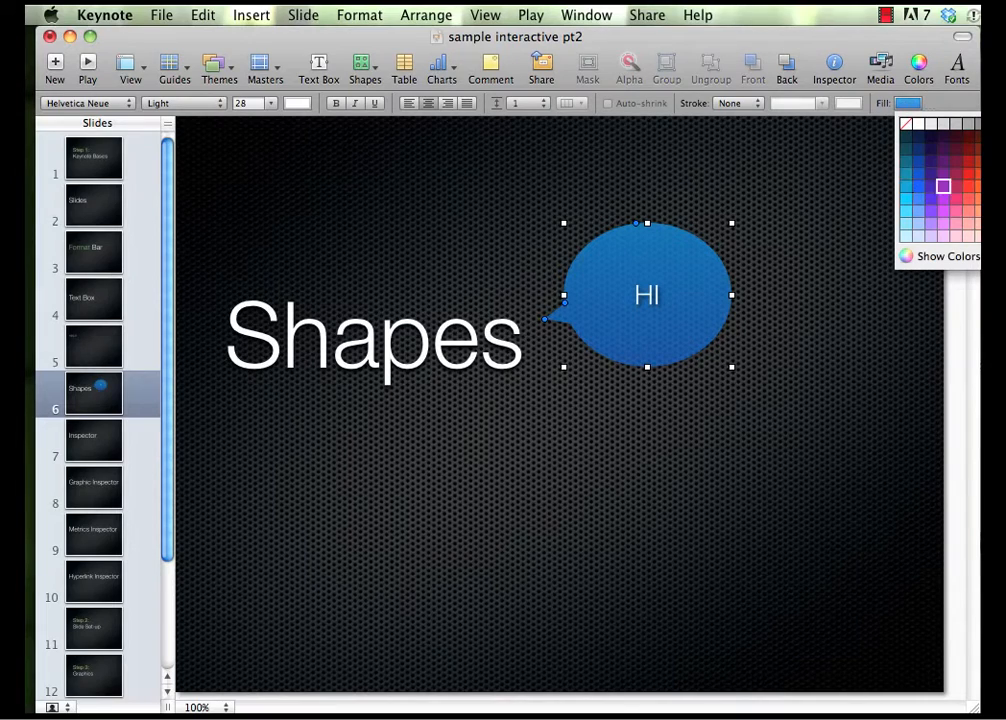
{"action": "left_click", "coordinate": [903, 232]}
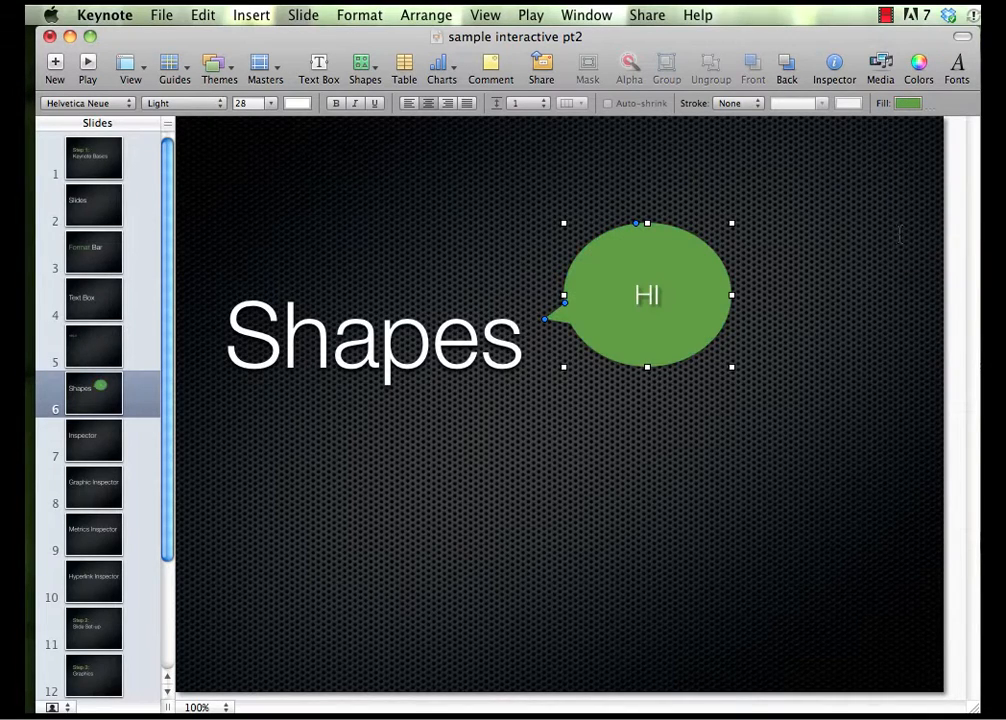
{"action": "left_click", "coordinate": [756, 104]}
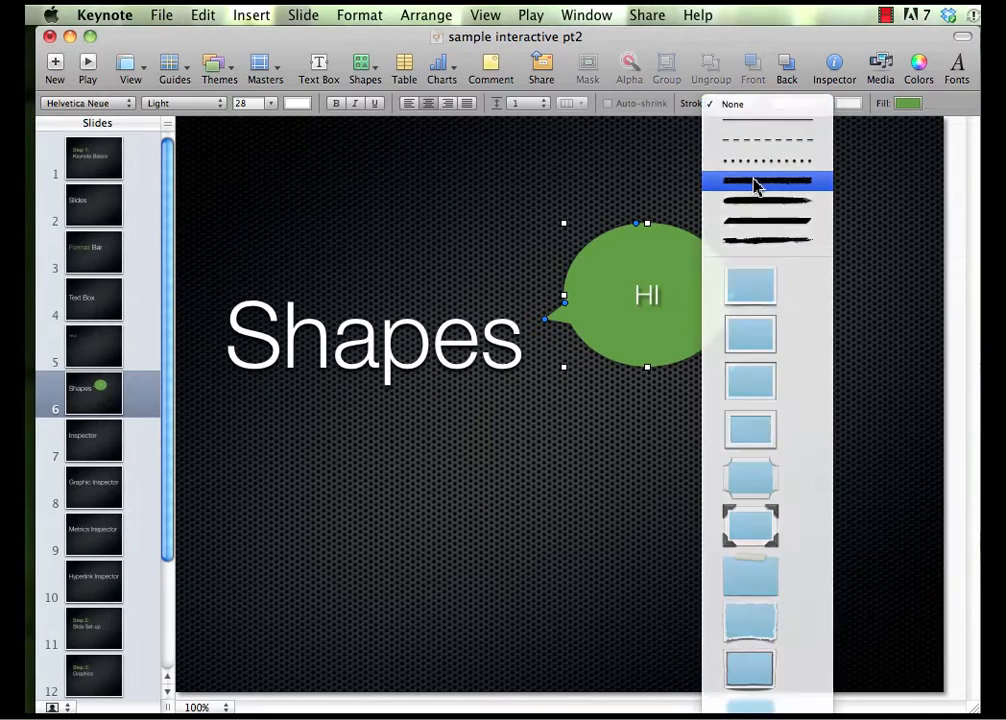
{"action": "left_click", "coordinate": [757, 180]}
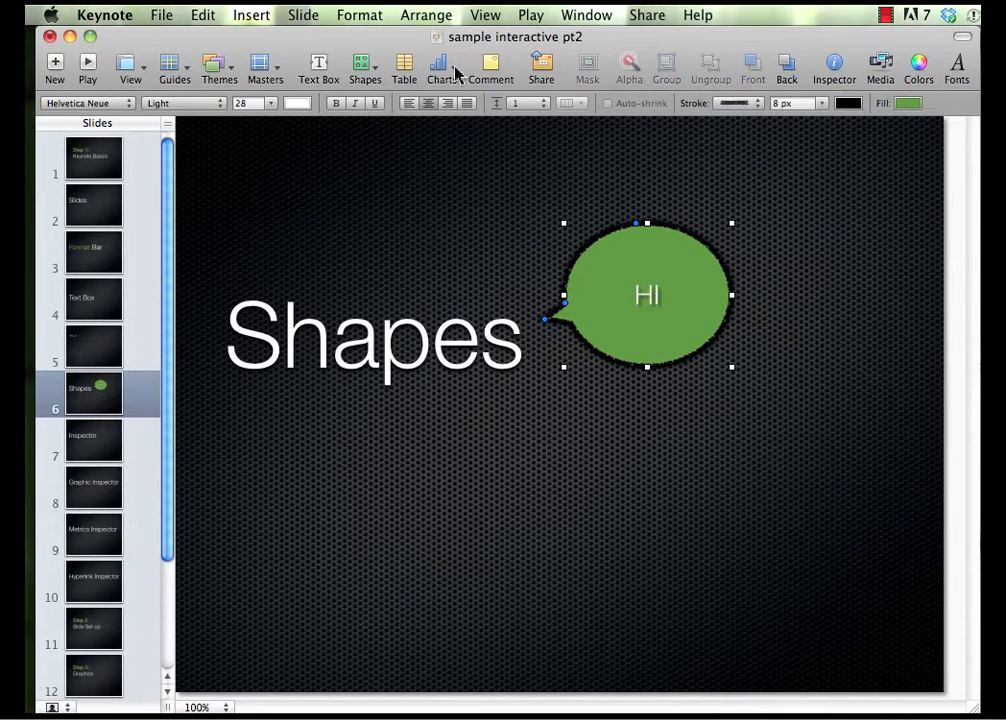
Change the font of the "HI" text in the speech bubble to Han Solo.
{"action": "double_click", "coordinate": [665, 296]}
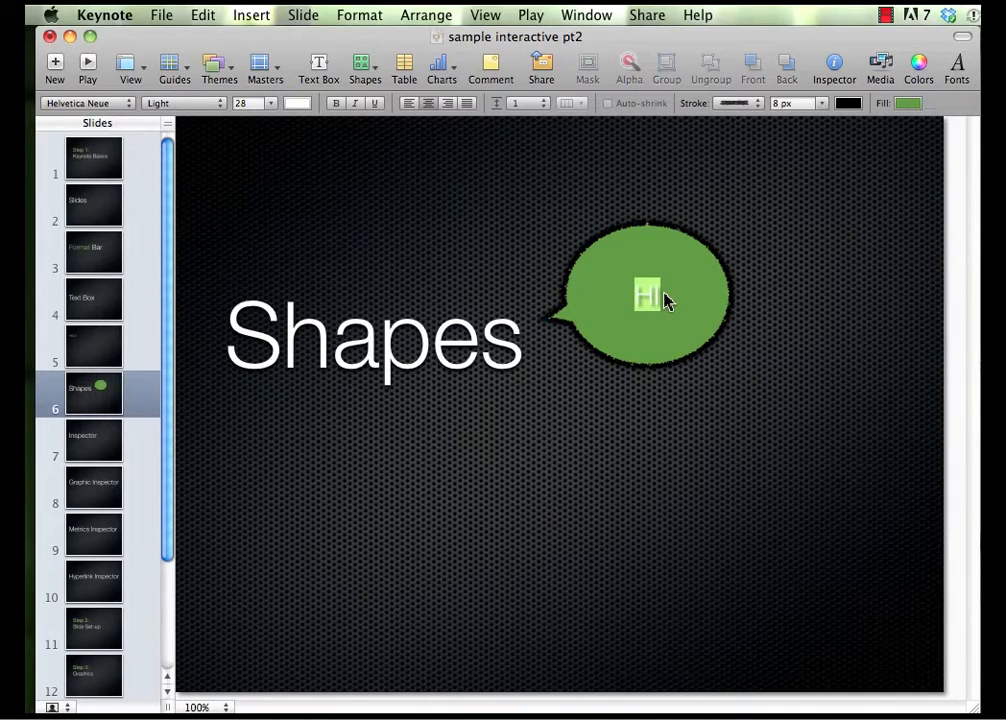
{"action": "left_click", "coordinate": [112, 103]}
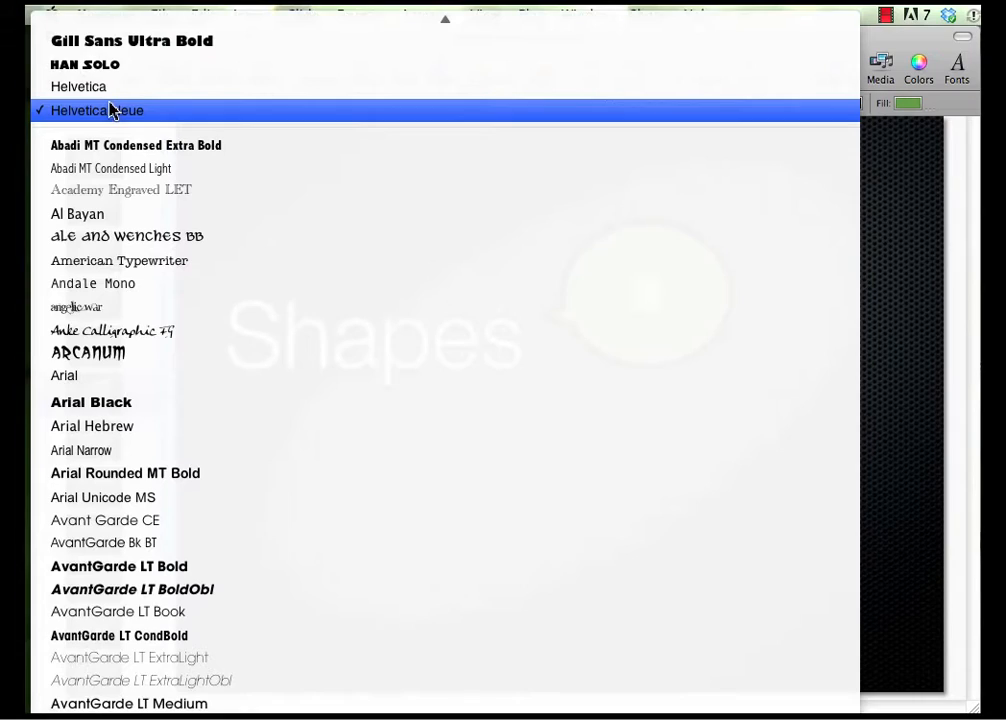
{"action": "left_click", "coordinate": [108, 67]}
{"action": "left_click", "coordinate": [415, 405]}
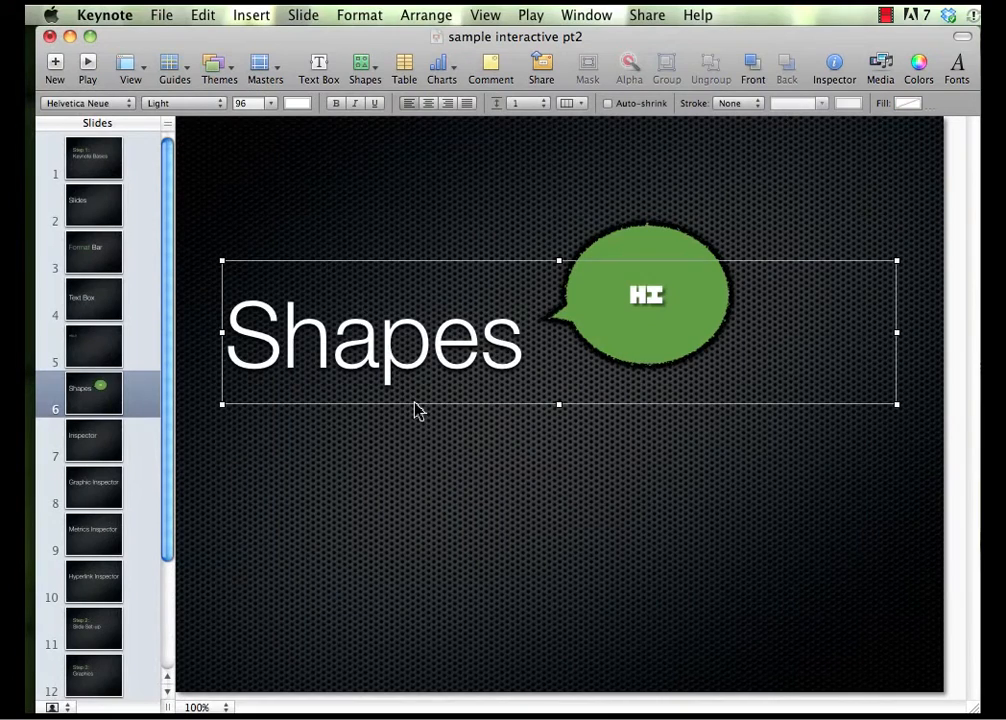
{"action": "left_click", "coordinate": [672, 433]}
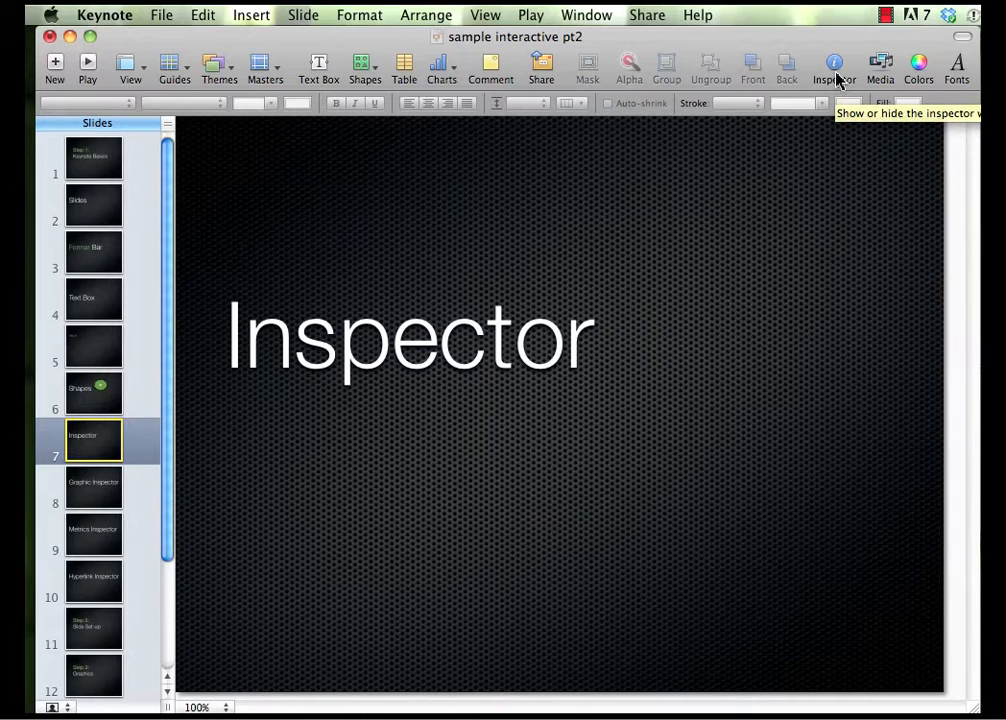
Show the Inspector on slide 7, close its Build Order drawer and move its window further over the slide.
{"action": "left_click", "coordinate": [836, 76]}
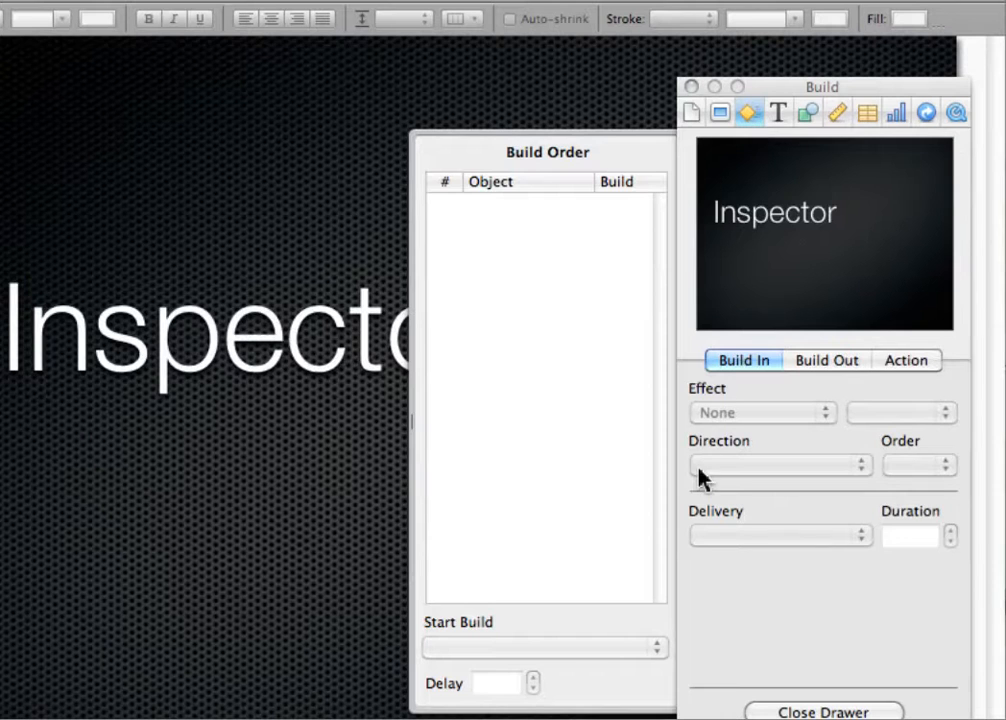
{"action": "left_click", "coordinate": [776, 712]}
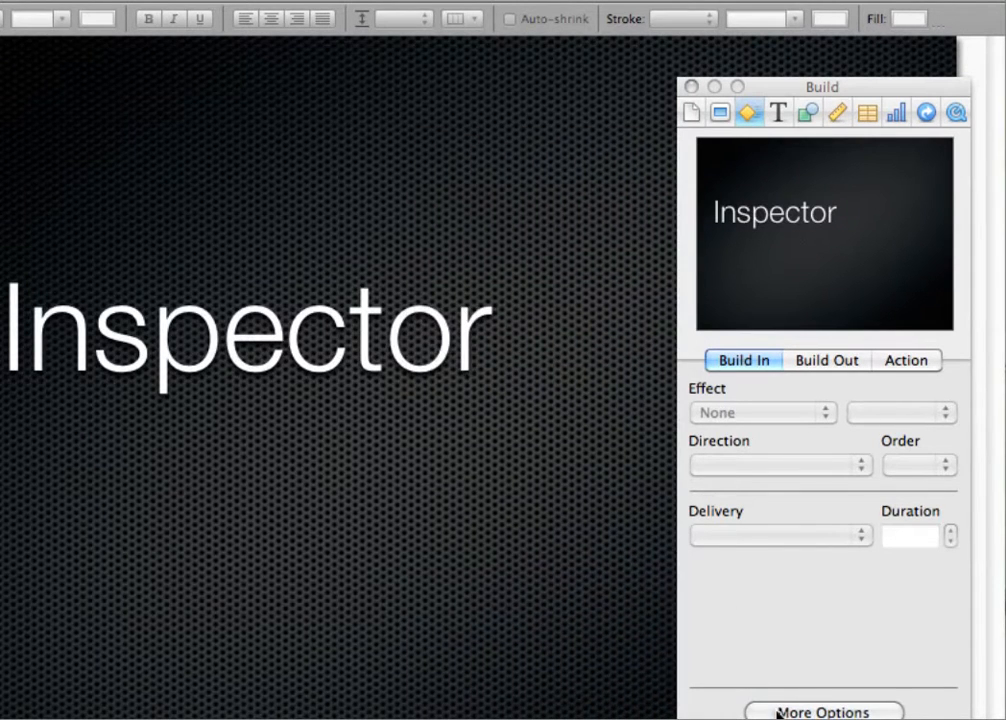
{"action": "left_click_drag", "start_coordinate": [812, 92], "coordinate": [707, 86]}
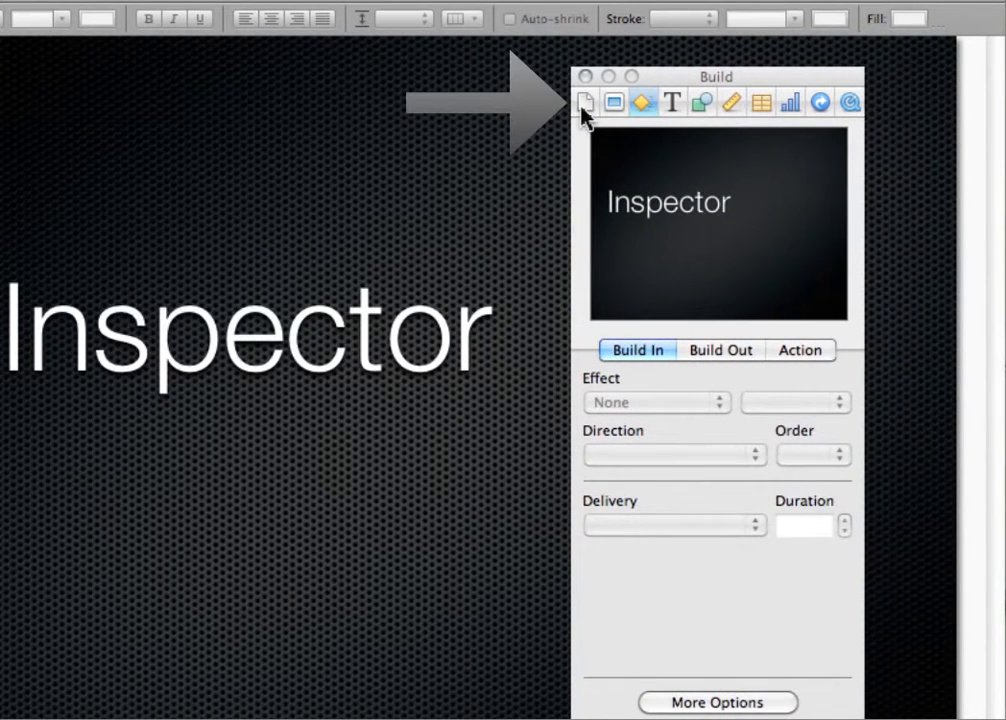
Look through the Inspector's panes from Document and Slide to Hyperlink and QuickTime, and return to the Document pane.
{"action": "left_click", "coordinate": [584, 104]}
{"action": "left_click", "coordinate": [614, 104]}
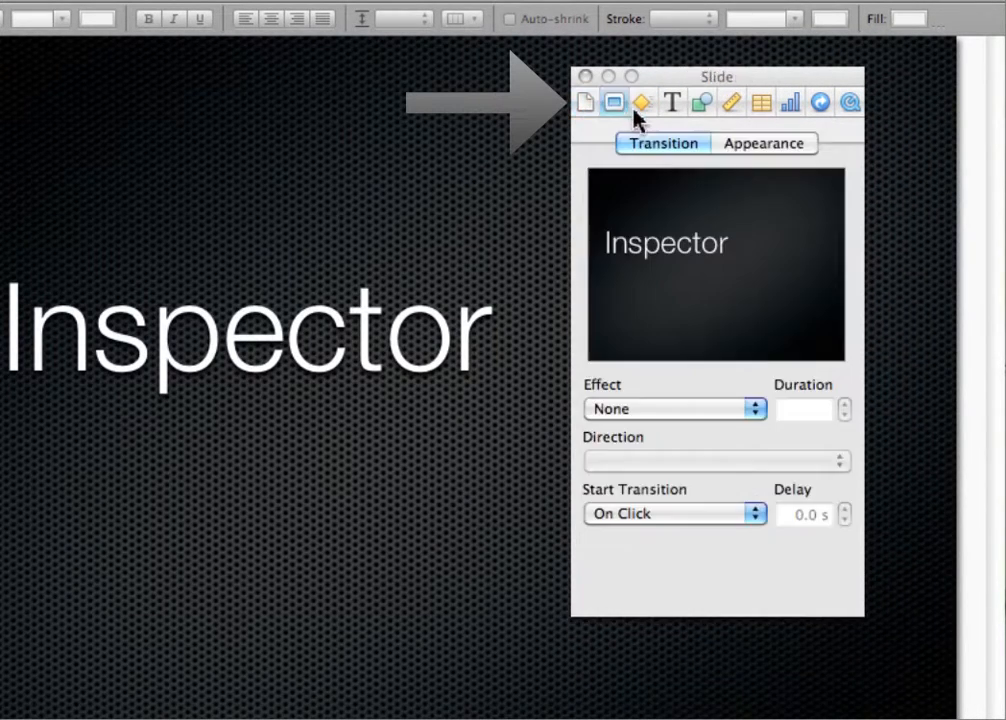
{"action": "left_click", "coordinate": [642, 104]}
{"action": "left_click", "coordinate": [673, 104]}
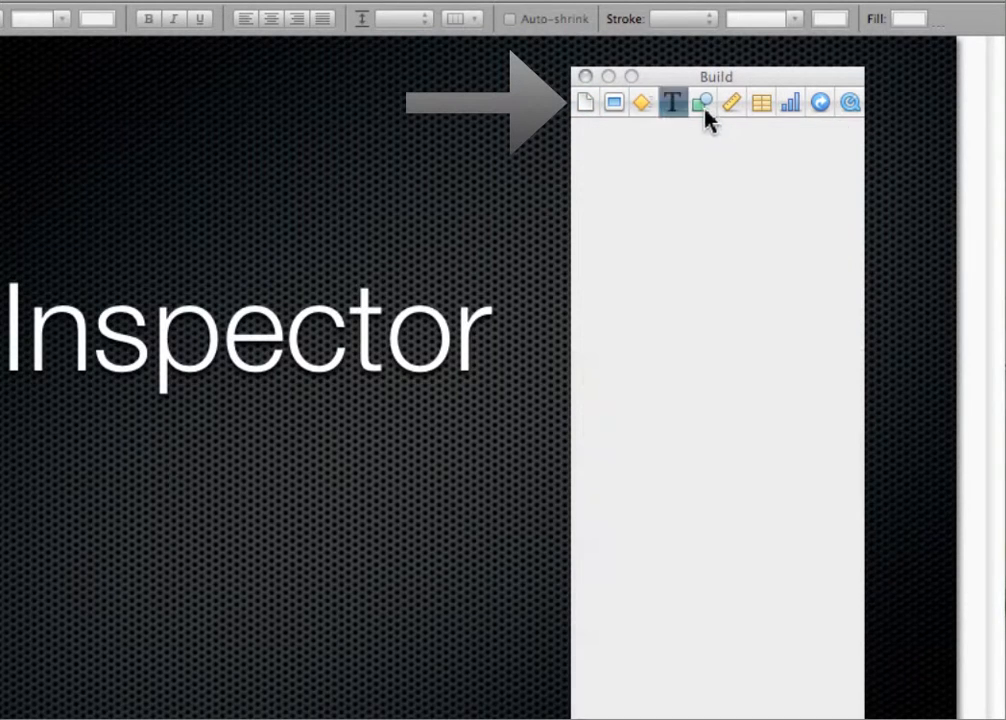
{"action": "left_click", "coordinate": [703, 104]}
{"action": "left_click", "coordinate": [732, 104]}
{"action": "left_click", "coordinate": [761, 104]}
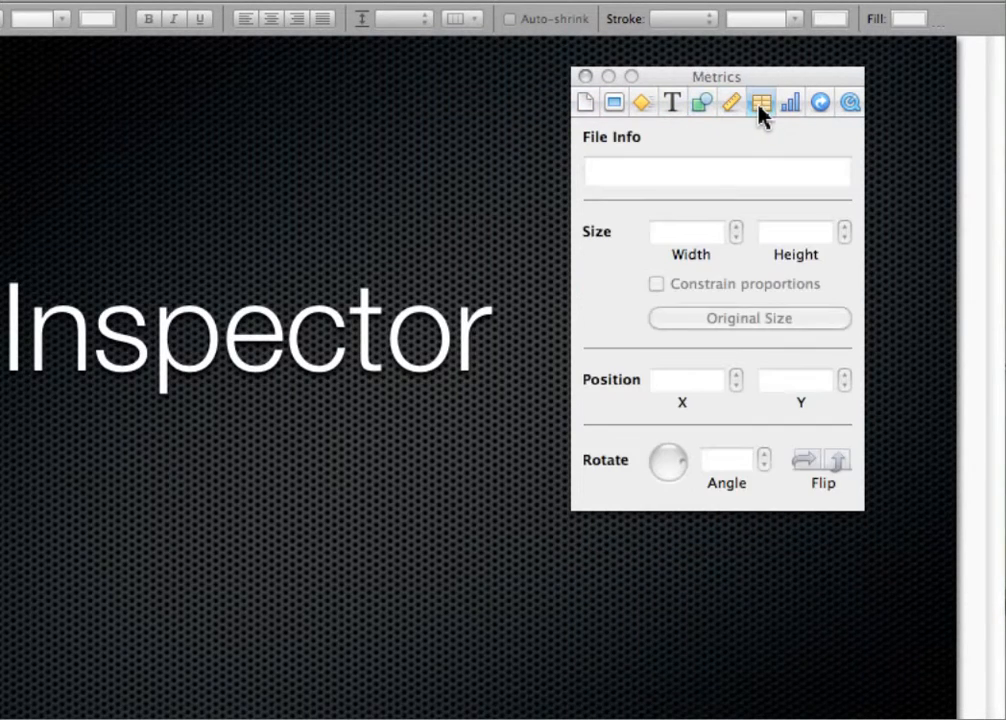
{"action": "left_click", "coordinate": [790, 104]}
{"action": "left_click", "coordinate": [822, 104]}
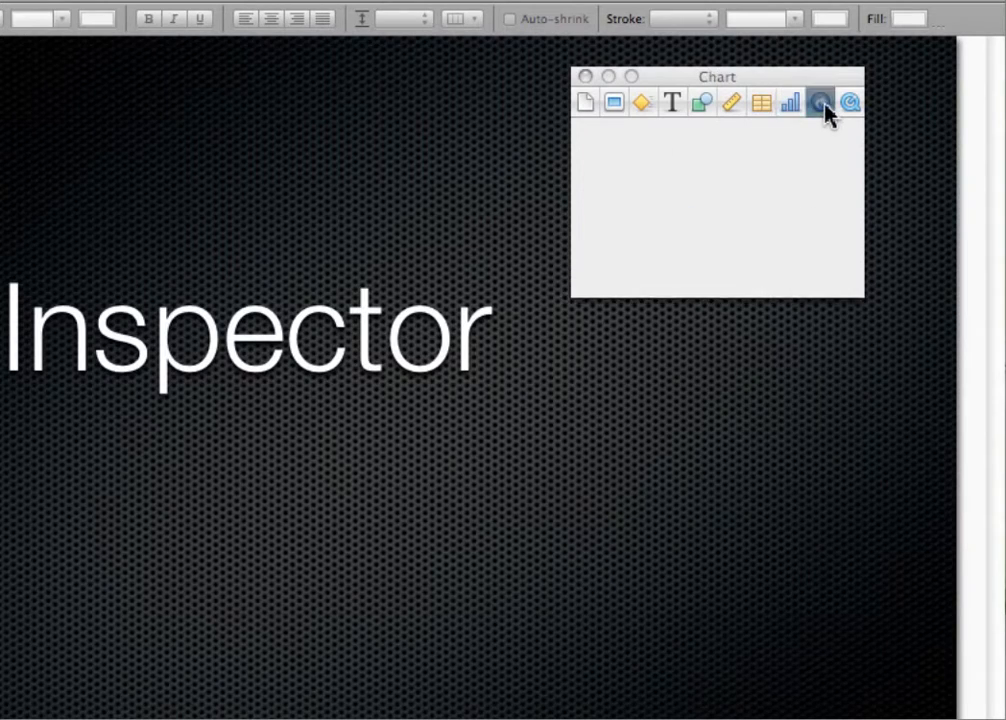
{"action": "left_click", "coordinate": [849, 104]}
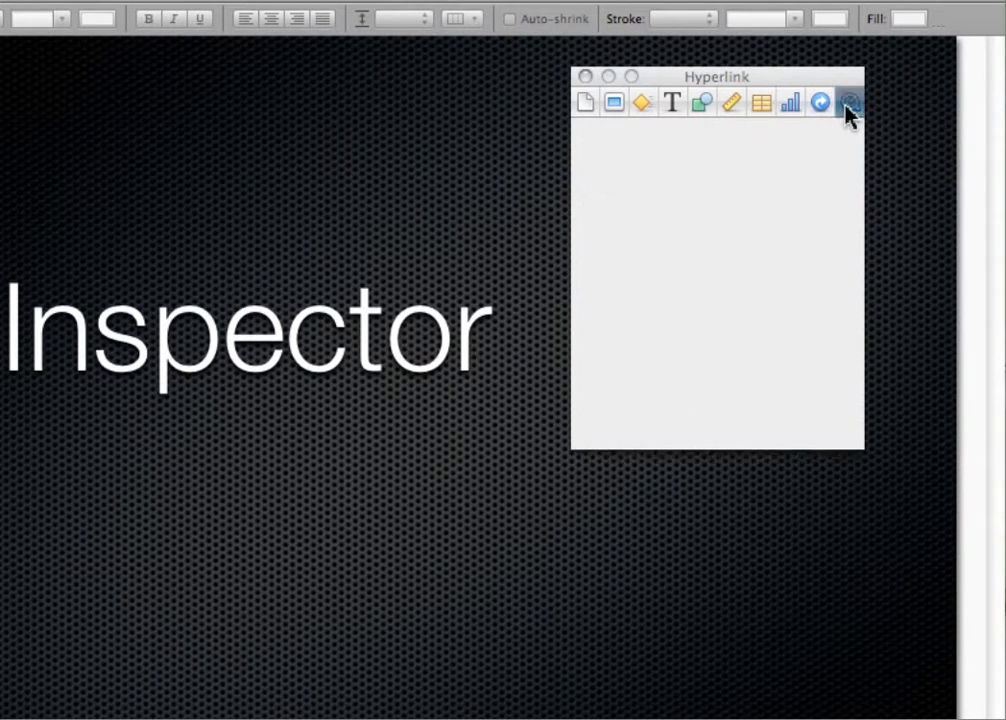
{"action": "left_click", "coordinate": [586, 108]}
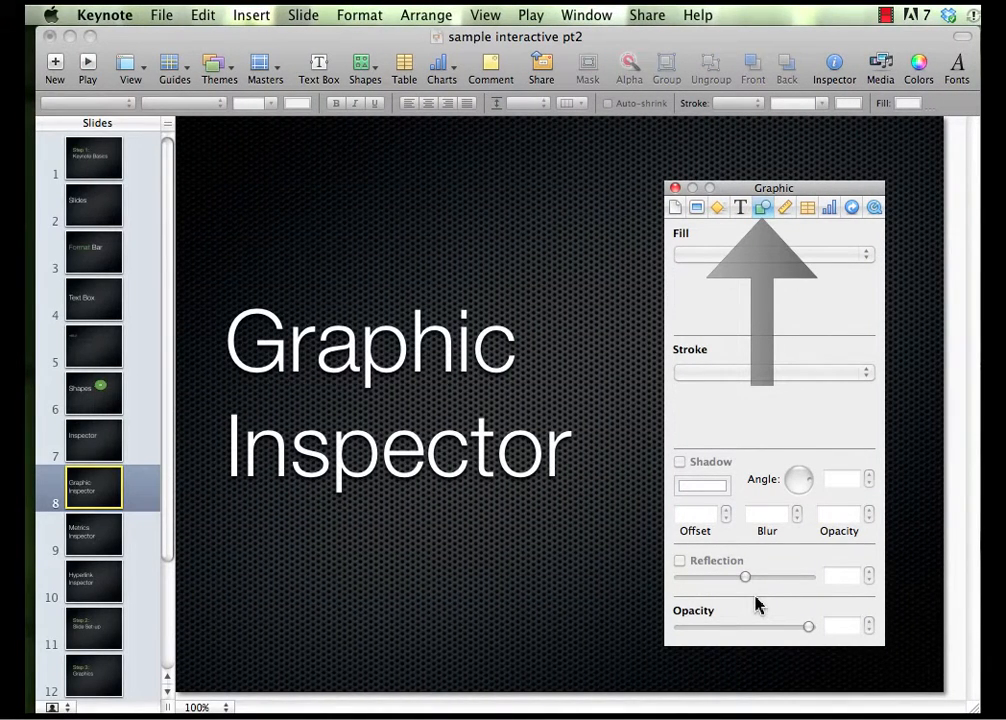
Insert a circle shape on slide 8, move it above the title "Graphic Inspector", enlarge it and align it over the title's first letters.
{"action": "left_click", "coordinate": [373, 70]}
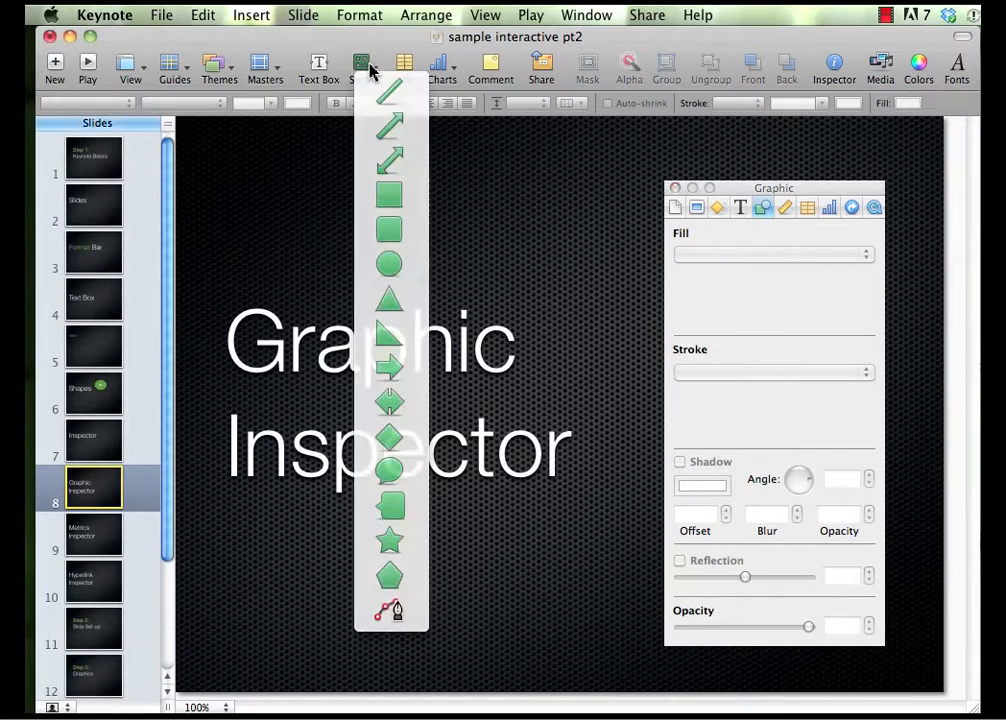
{"action": "left_click", "coordinate": [370, 72]}
{"action": "left_click", "coordinate": [369, 68]}
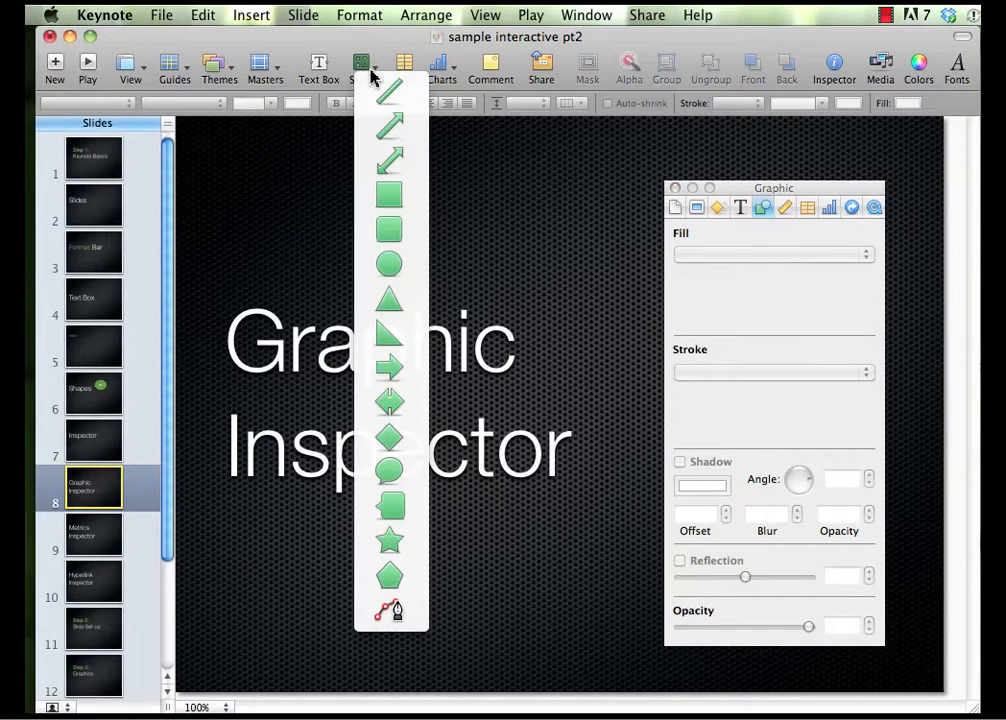
{"action": "left_click", "coordinate": [393, 266]}
{"action": "left_click_drag", "start_coordinate": [548, 420], "coordinate": [392, 235]}
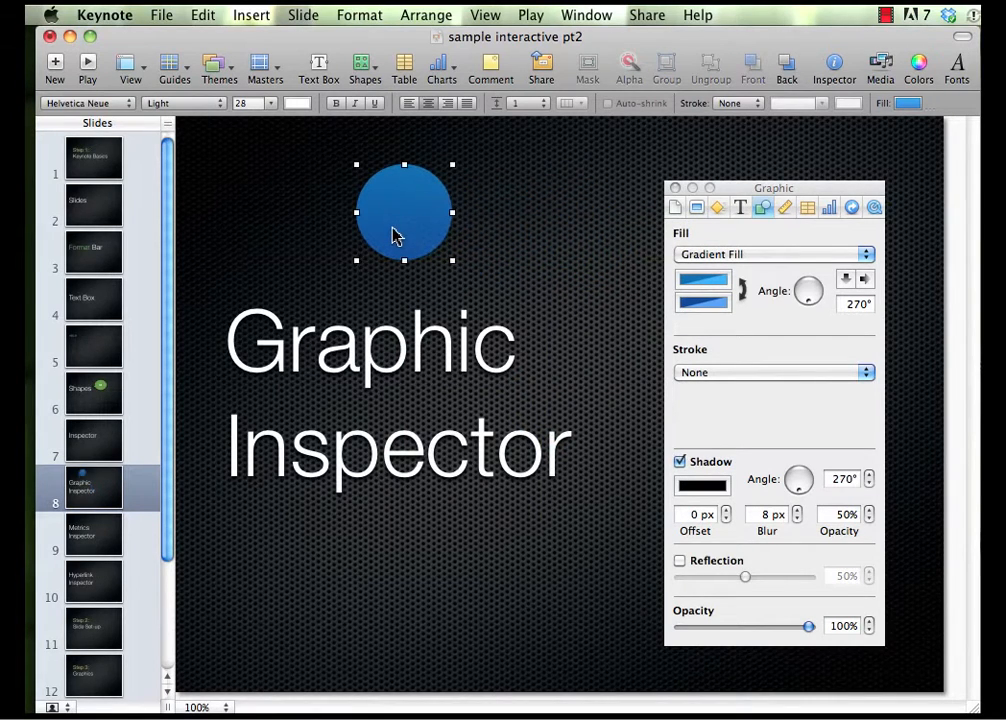
{"action": "left_click_drag", "start_coordinate": [453, 261], "coordinate": [494, 300]}
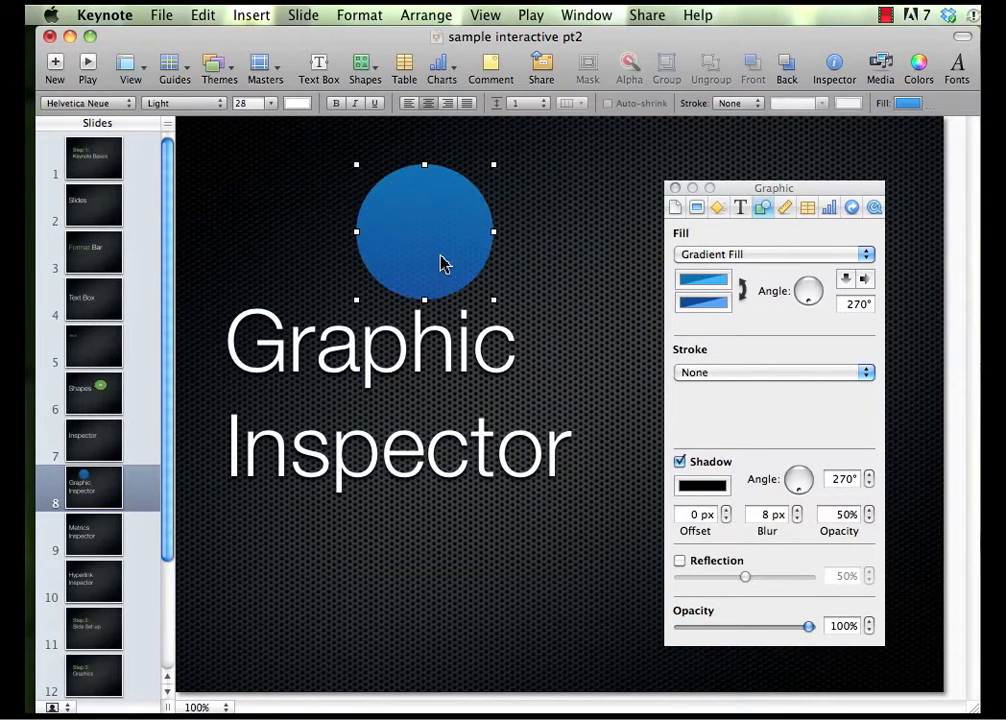
{"action": "left_click_drag", "start_coordinate": [443, 263], "coordinate": [307, 250]}
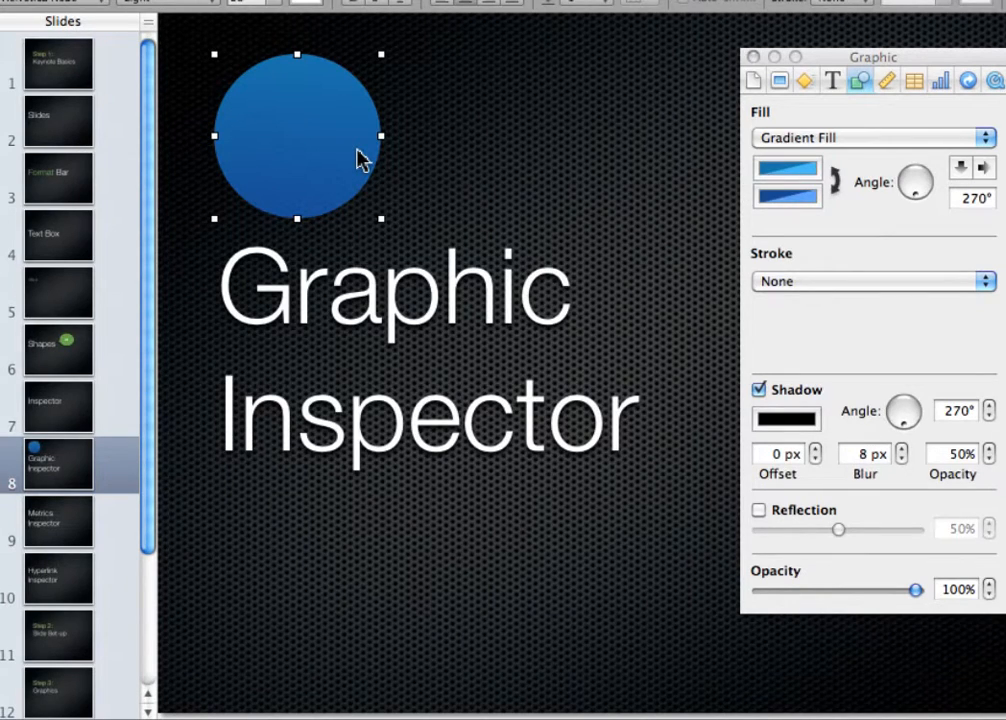
Keep the circle's Gradient Fill and set its start color to bright green and its end color to Honeydew.
{"action": "left_click", "coordinate": [803, 140]}
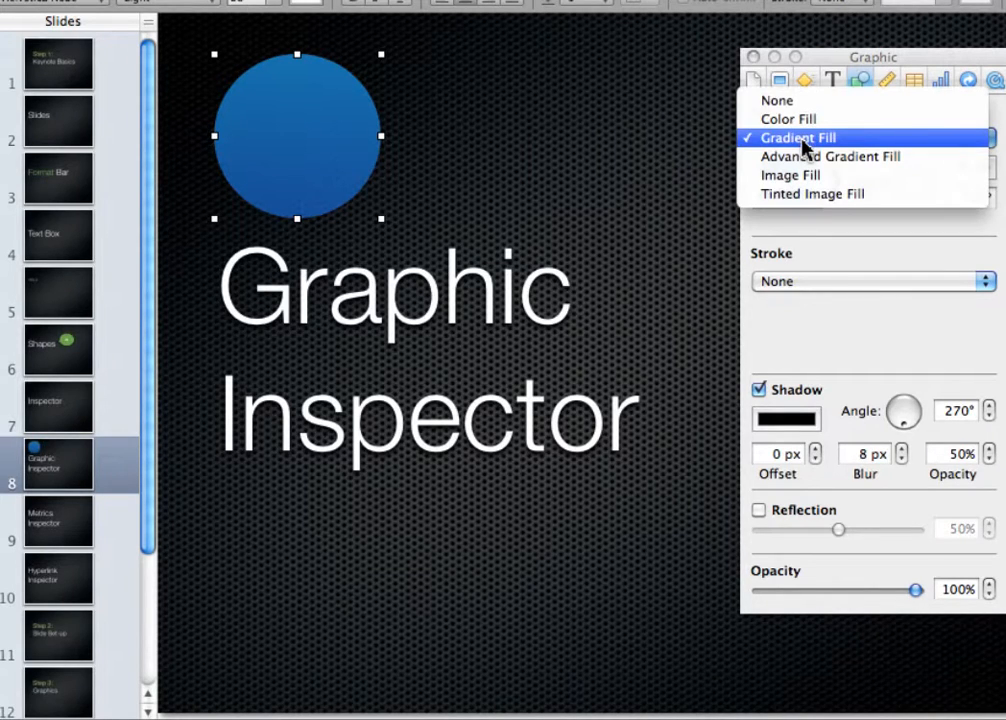
{"action": "left_click", "coordinate": [803, 142]}
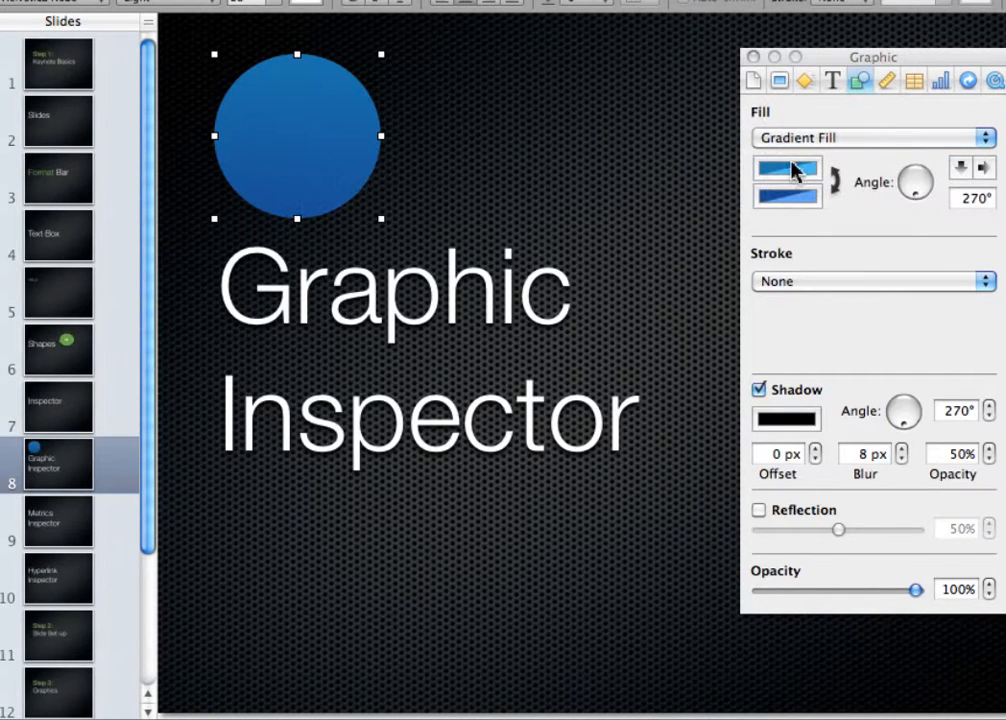
{"action": "left_click", "coordinate": [789, 170]}
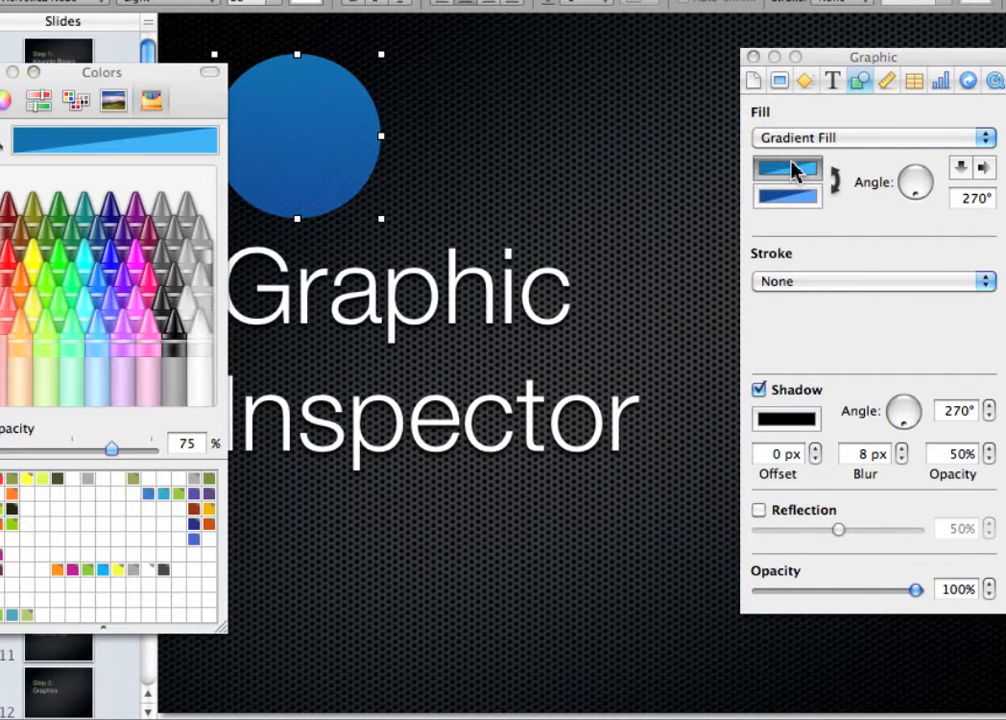
{"action": "left_click", "coordinate": [62, 268]}
{"action": "left_click", "coordinate": [798, 196]}
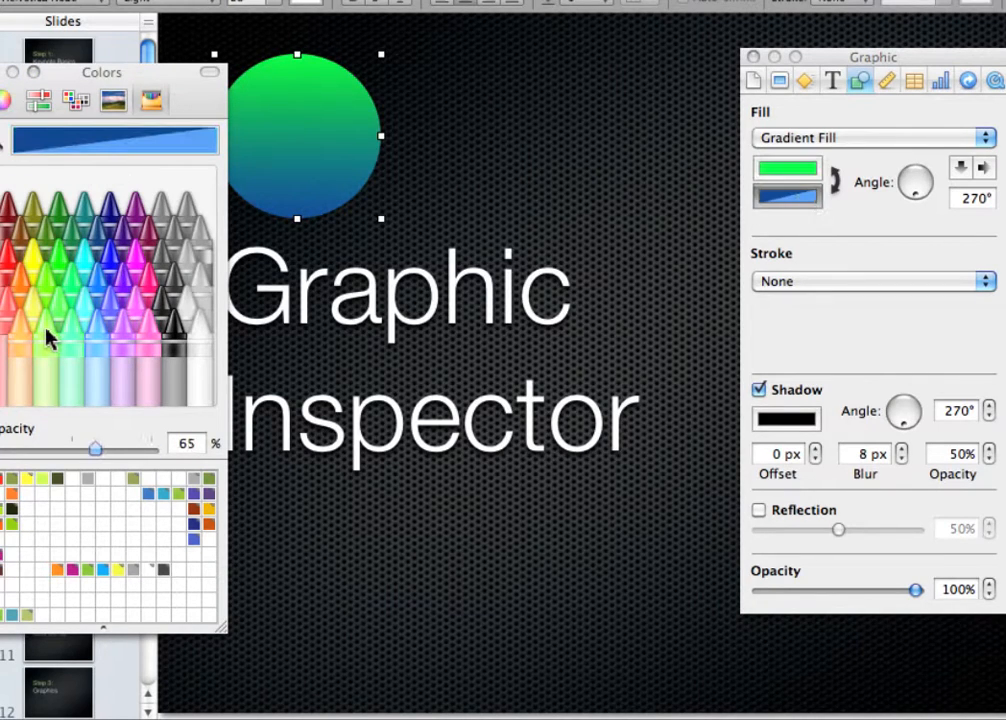
{"action": "left_click", "coordinate": [46, 336]}
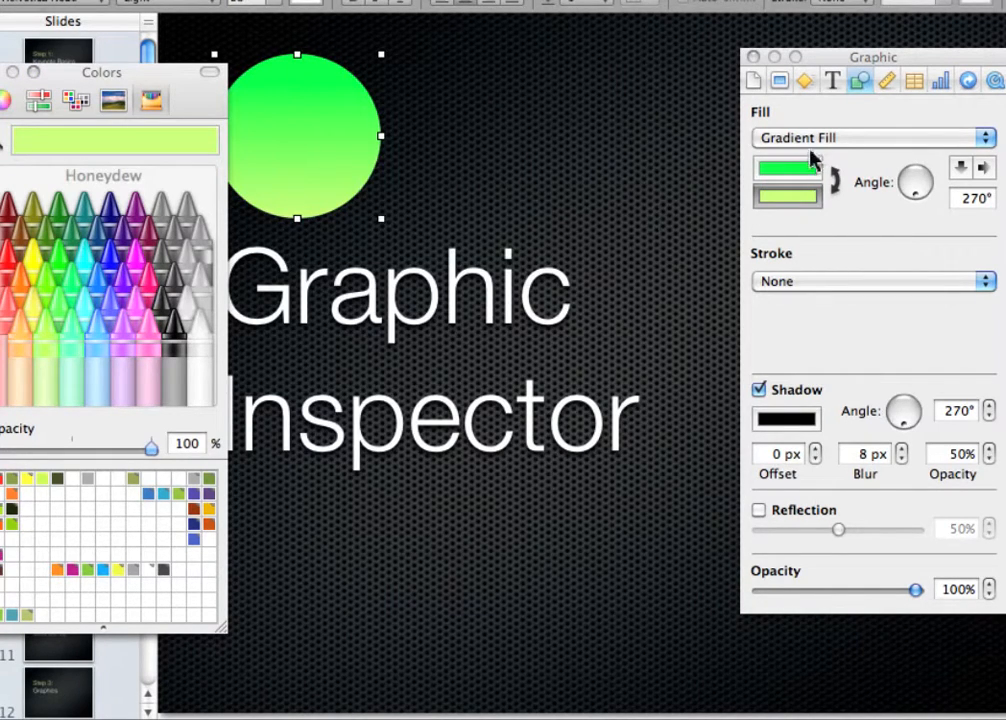
Switch the circle's fill to Image Fill after trying Color Fill, and look through the picture files without choosing another one.
{"action": "left_click", "coordinate": [840, 138]}
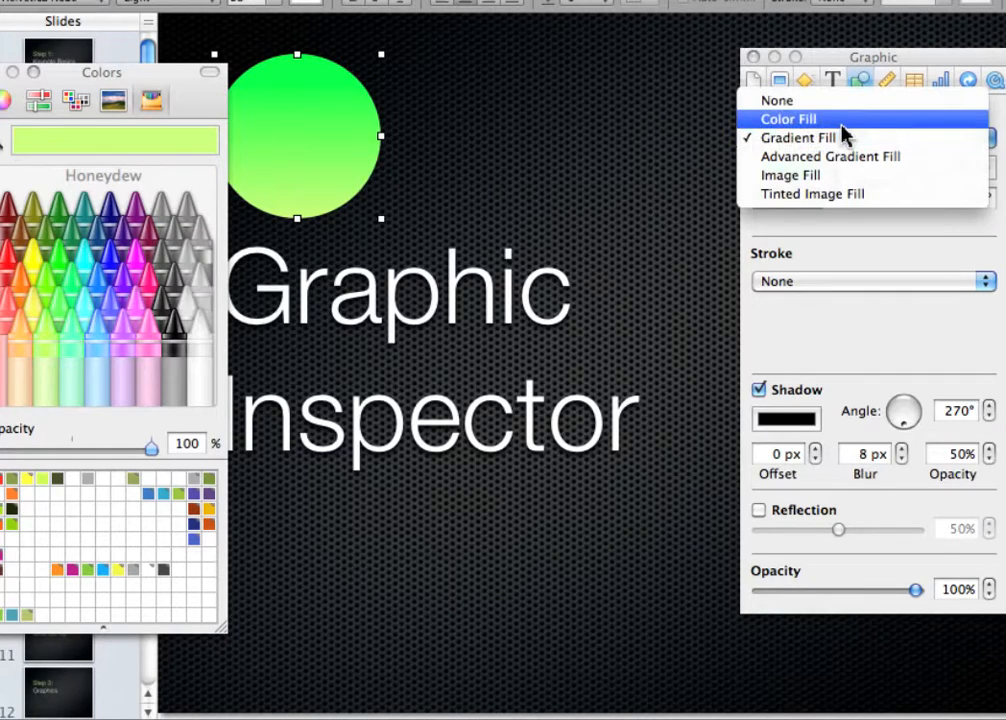
{"action": "left_click", "coordinate": [842, 122]}
{"action": "left_click", "coordinate": [831, 138]}
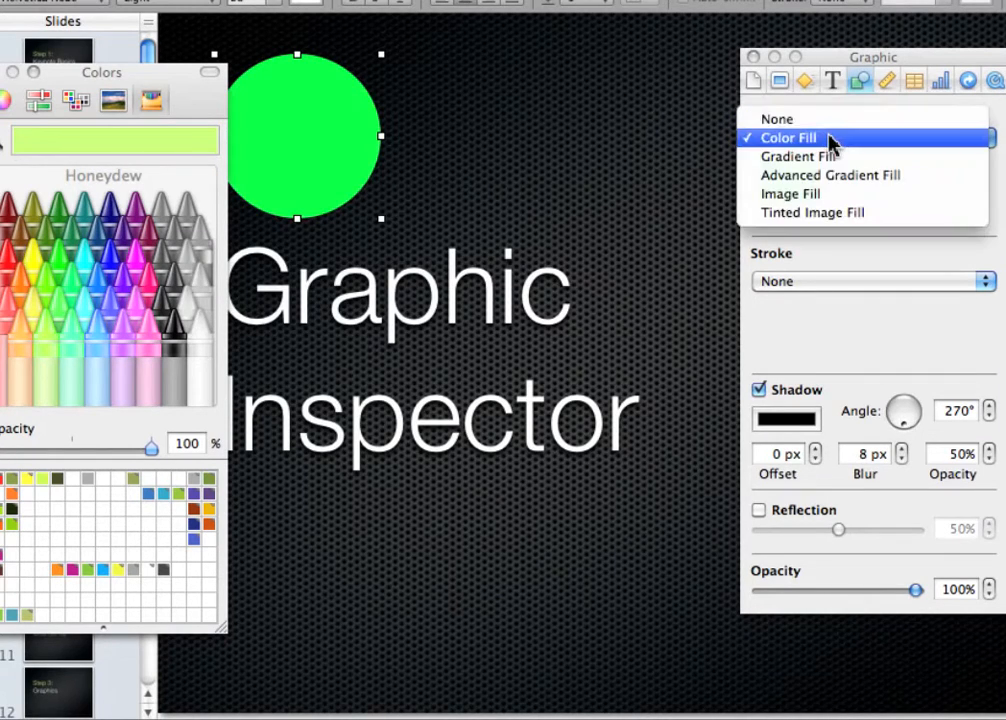
{"action": "left_click", "coordinate": [820, 195]}
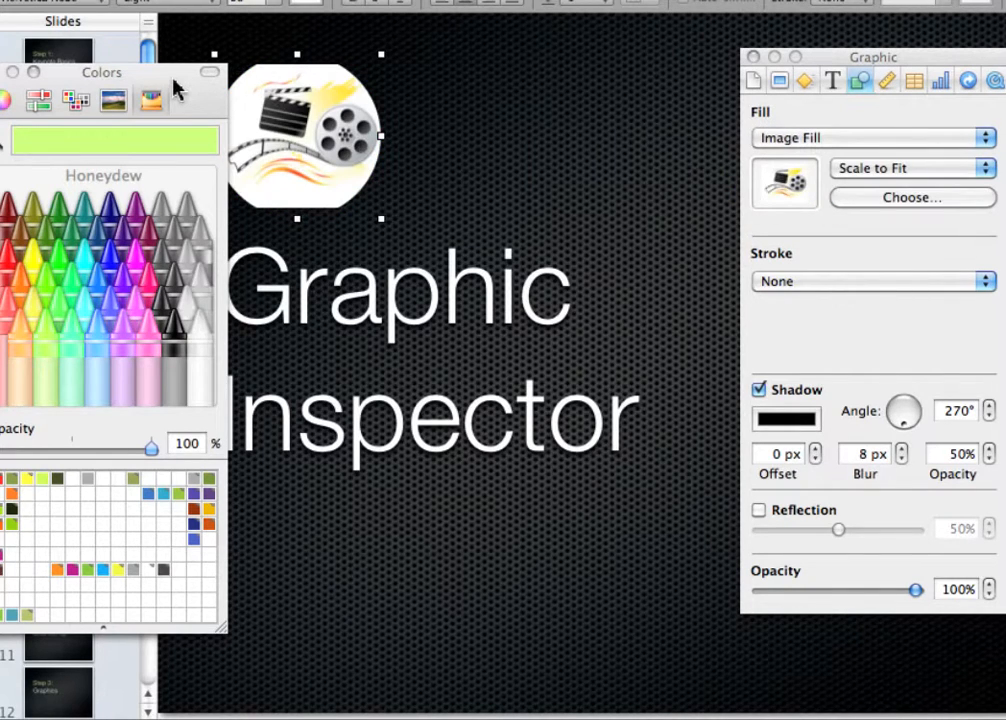
{"action": "left_click_drag", "start_coordinate": [175, 89], "coordinate": [140, 88]}
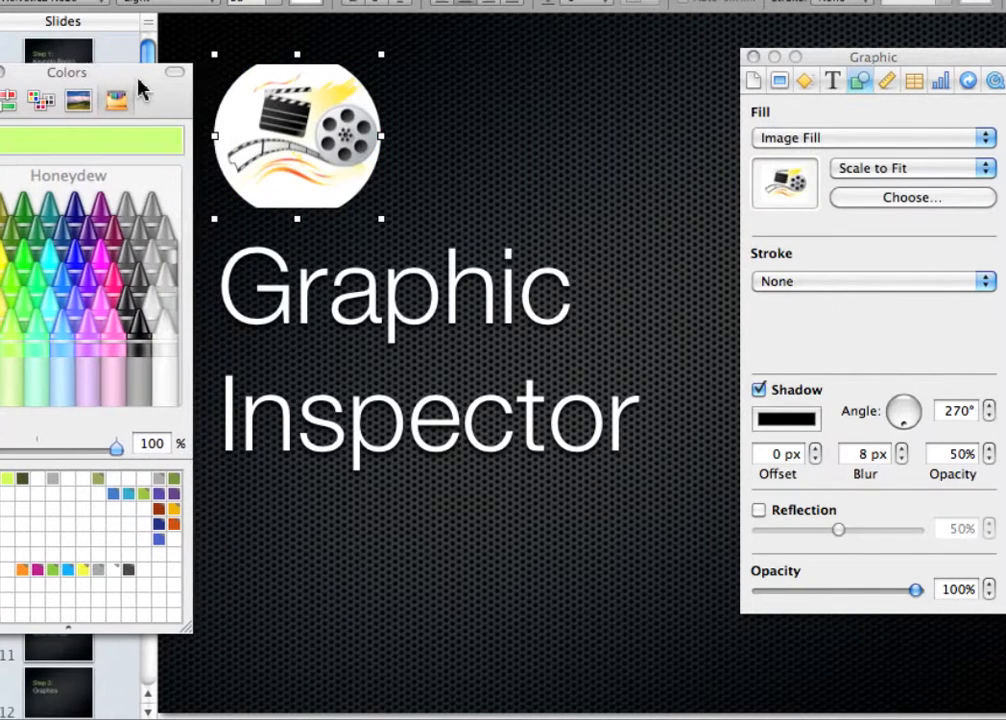
{"action": "left_click", "coordinate": [875, 202]}
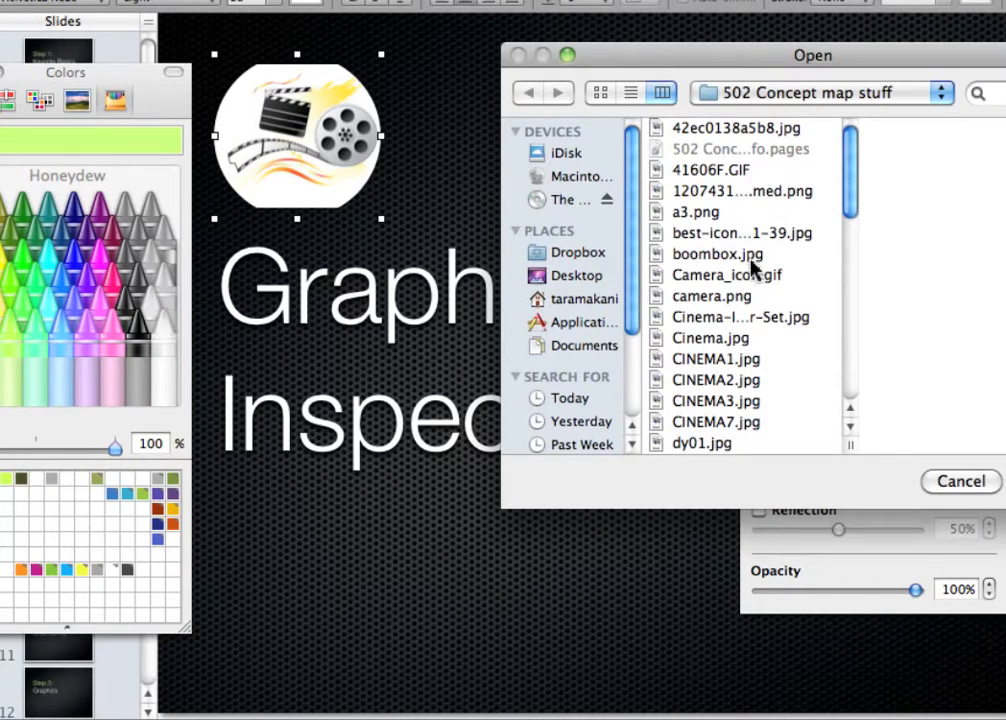
{"action": "left_click", "coordinate": [956, 484]}
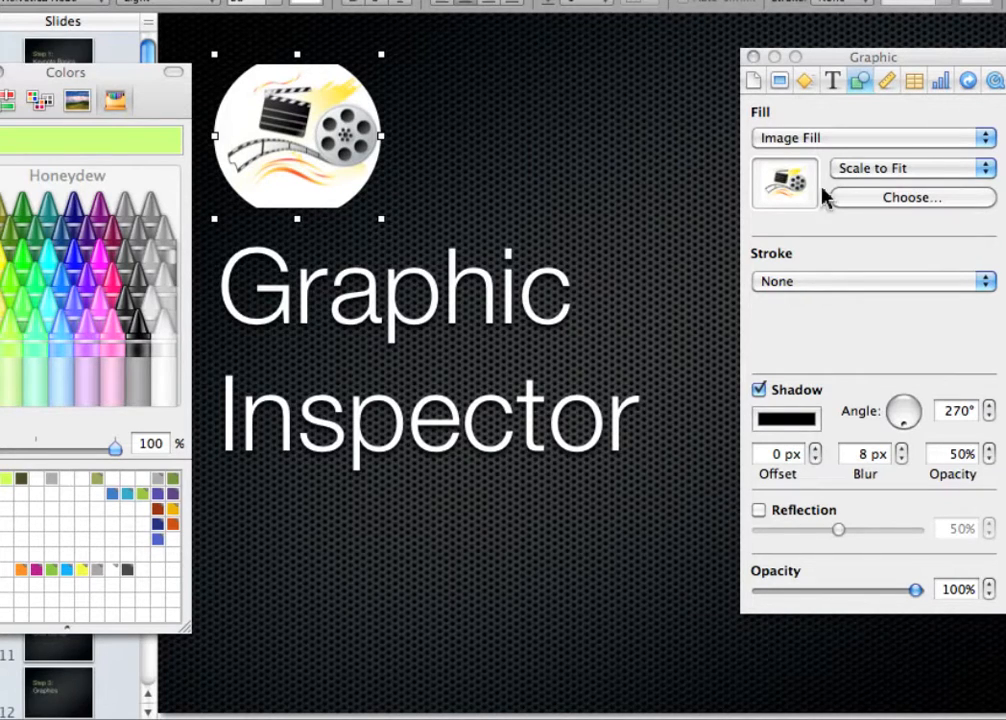
Set the circle's image scaling to Stretch after trying Scale to Fill, and move the circle right along the top of the title.
{"action": "left_click", "coordinate": [928, 170]}
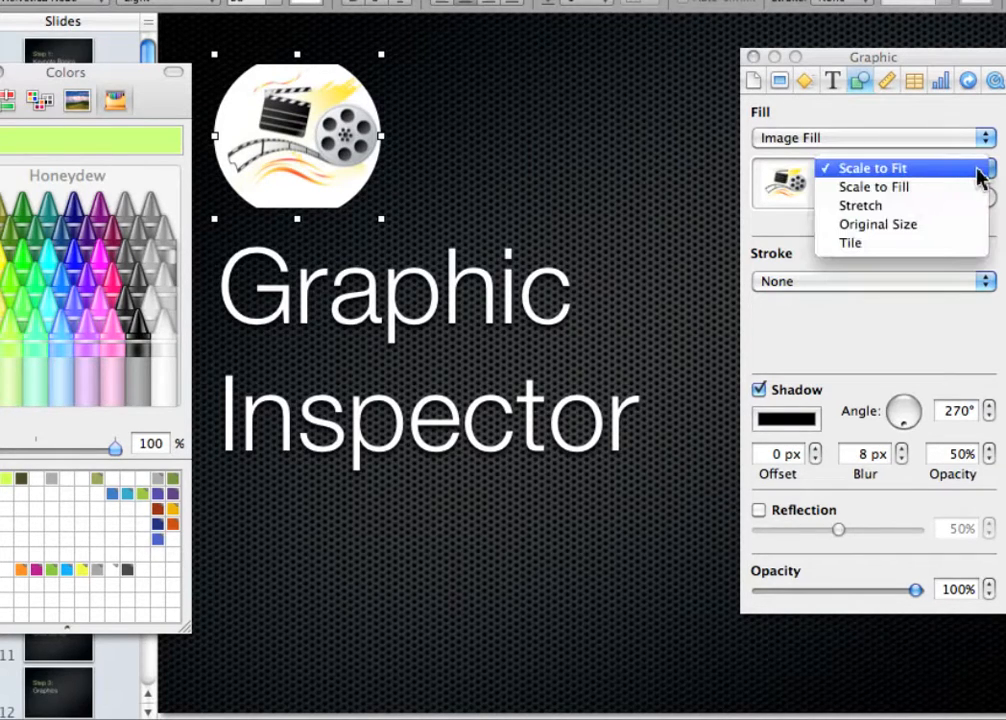
{"action": "left_click", "coordinate": [972, 188]}
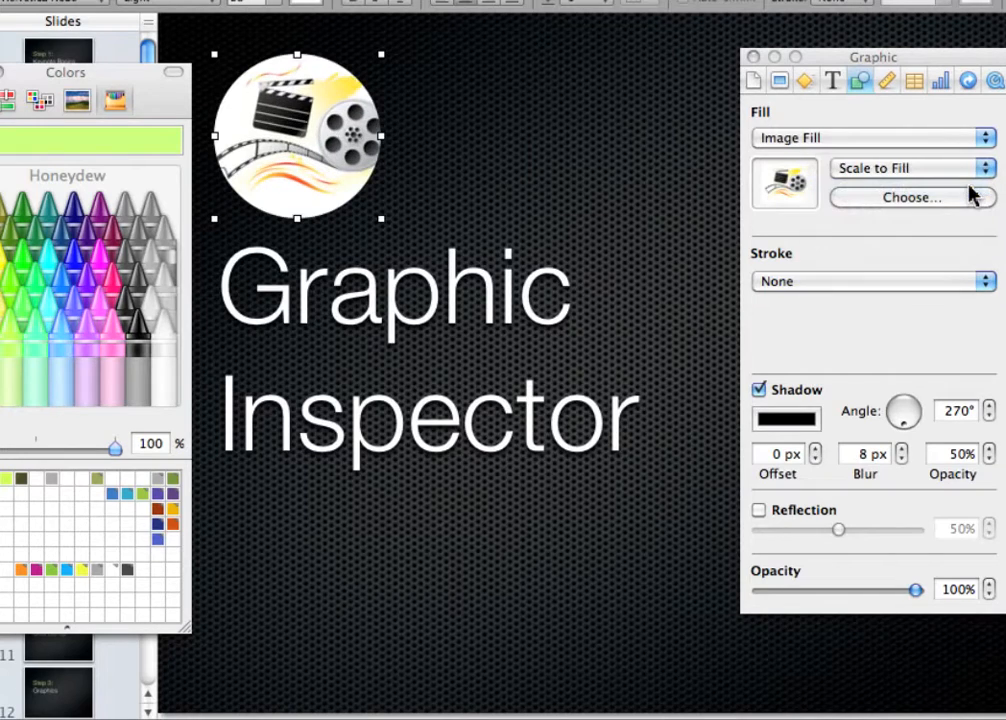
{"action": "left_click", "coordinate": [968, 168]}
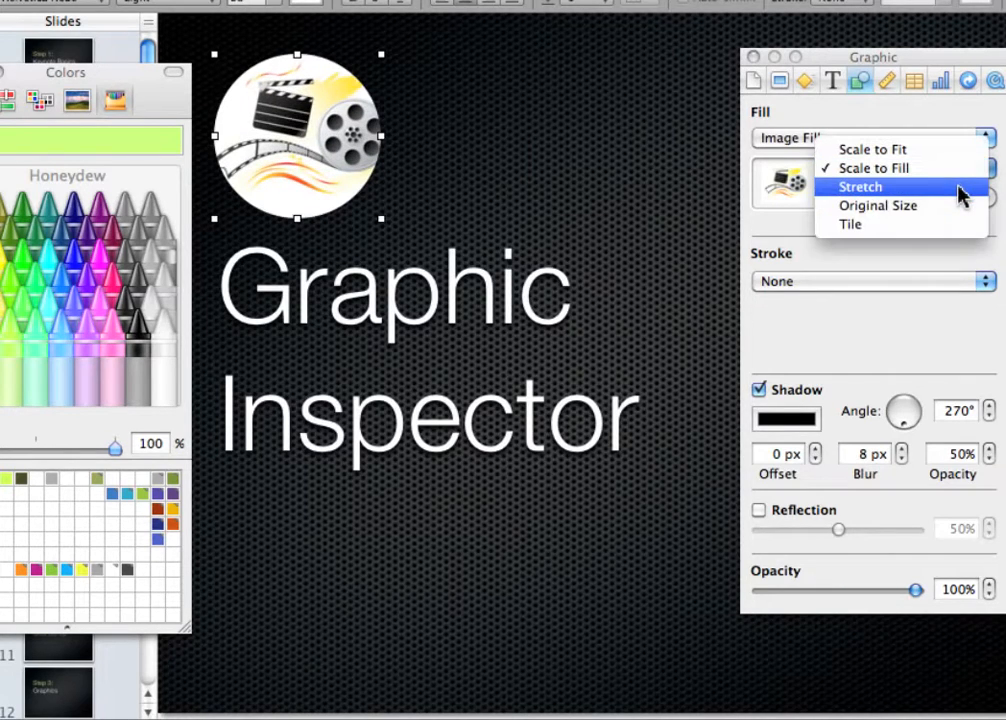
{"action": "left_click", "coordinate": [961, 195]}
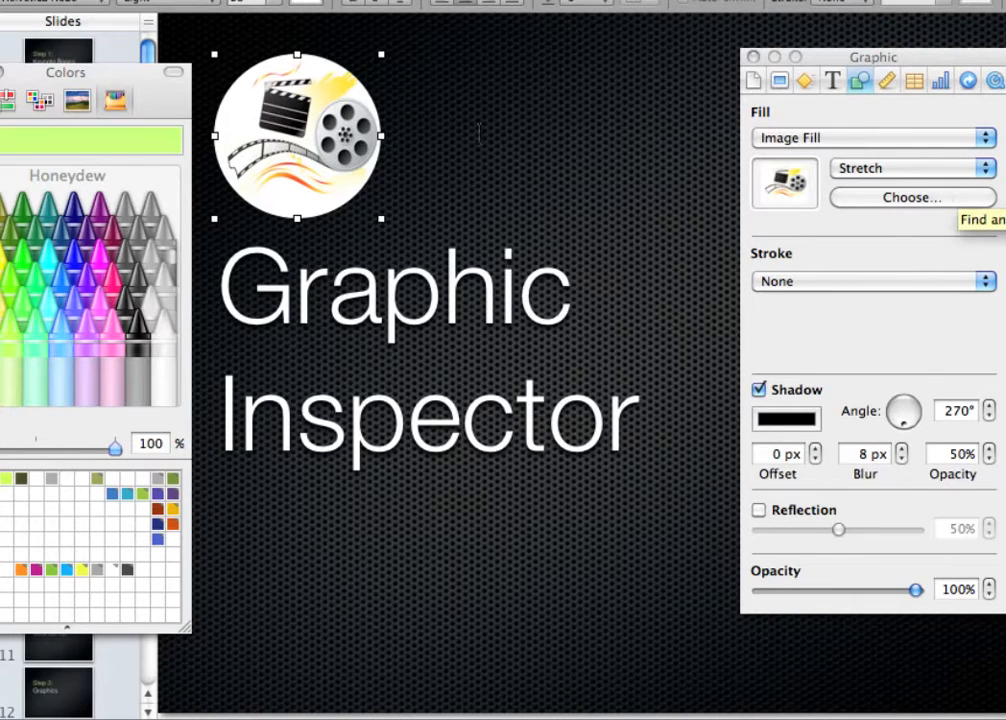
{"action": "left_click", "coordinate": [413, 161]}
{"action": "left_click_drag", "start_coordinate": [357, 161], "coordinate": [450, 170]}
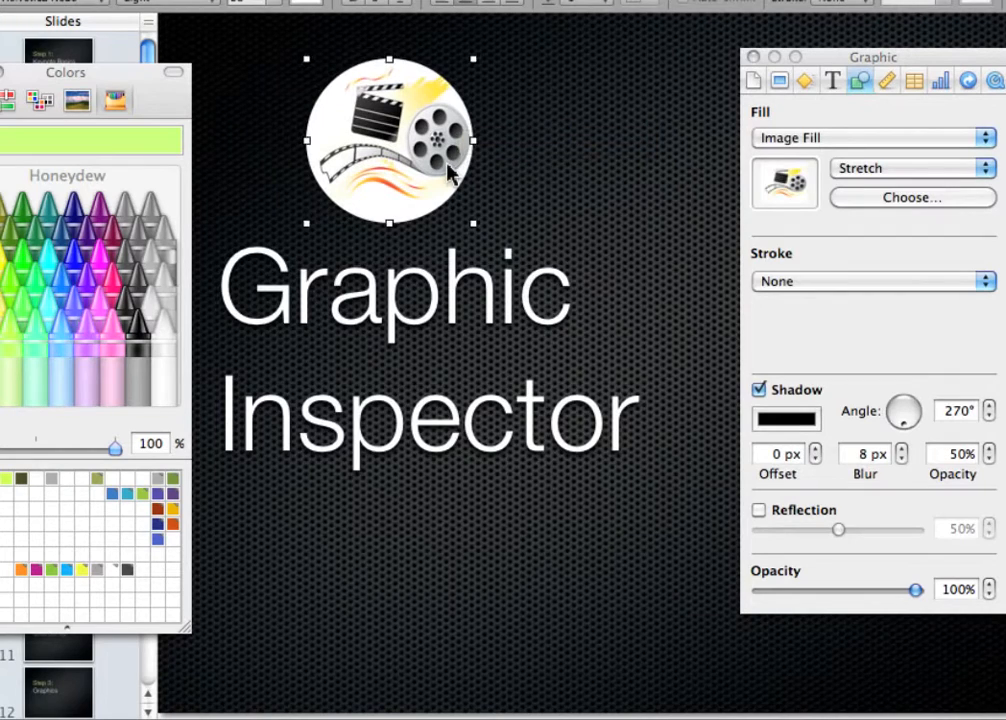
Outline the circle with a 6 px Line stroke in the last rough brush style, colored Banana.
{"action": "left_click", "coordinate": [829, 285]}
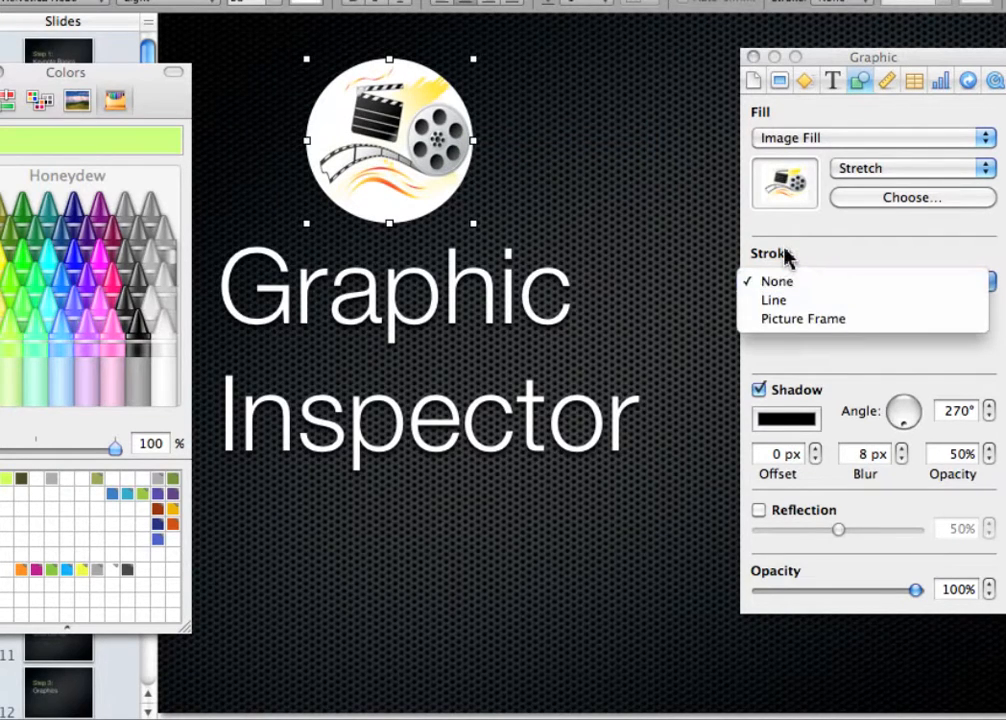
{"action": "left_click", "coordinate": [789, 300]}
{"action": "left_click", "coordinate": [789, 316]}
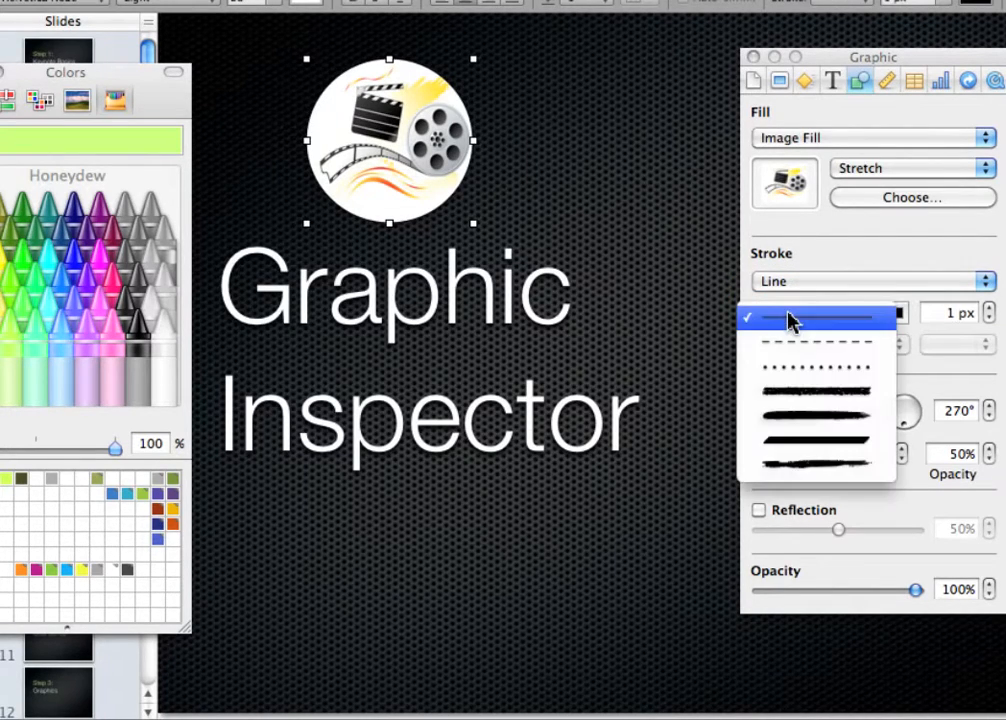
{"action": "left_click", "coordinate": [779, 465]}
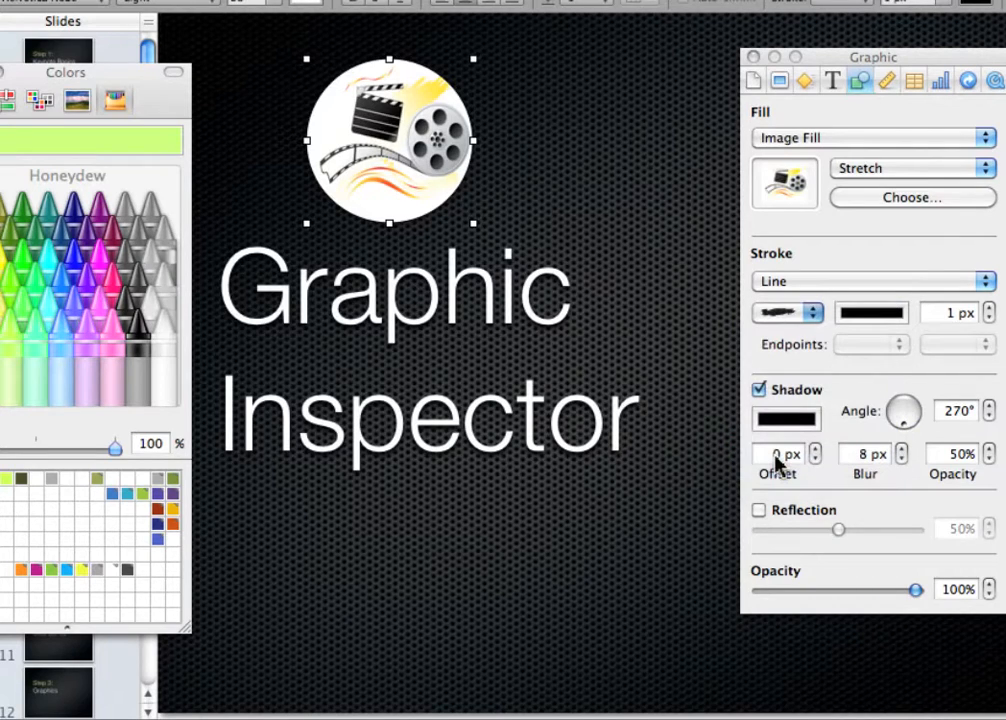
{"action": "left_click", "coordinate": [890, 318]}
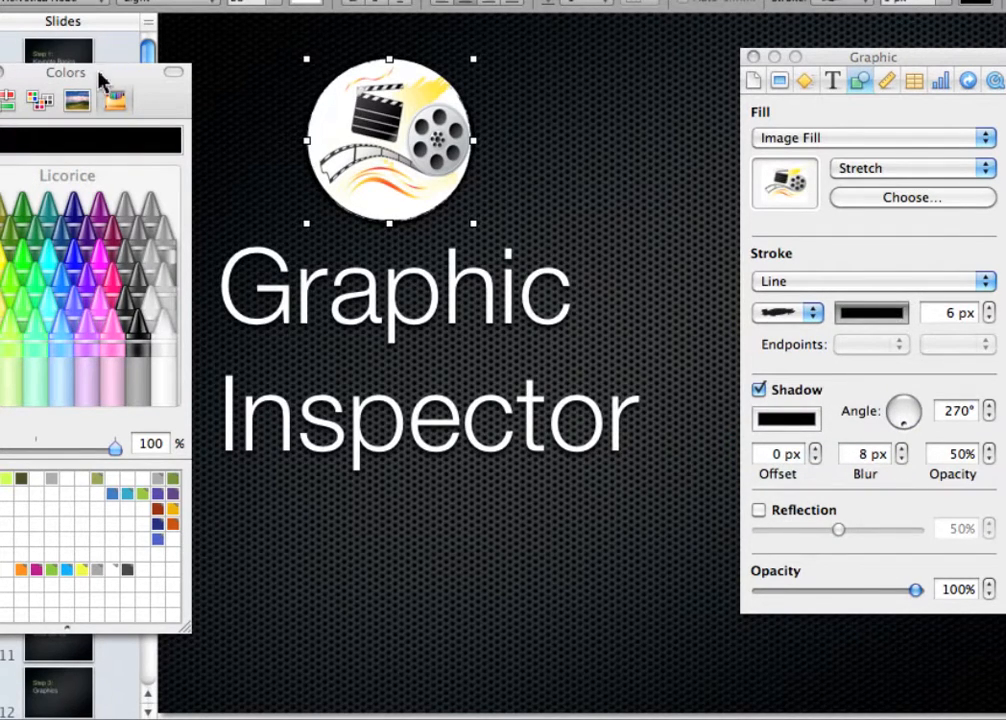
{"action": "left_click_drag", "start_coordinate": [80, 66], "coordinate": [147, 80]}
{"action": "left_click", "coordinate": [32, 240]}
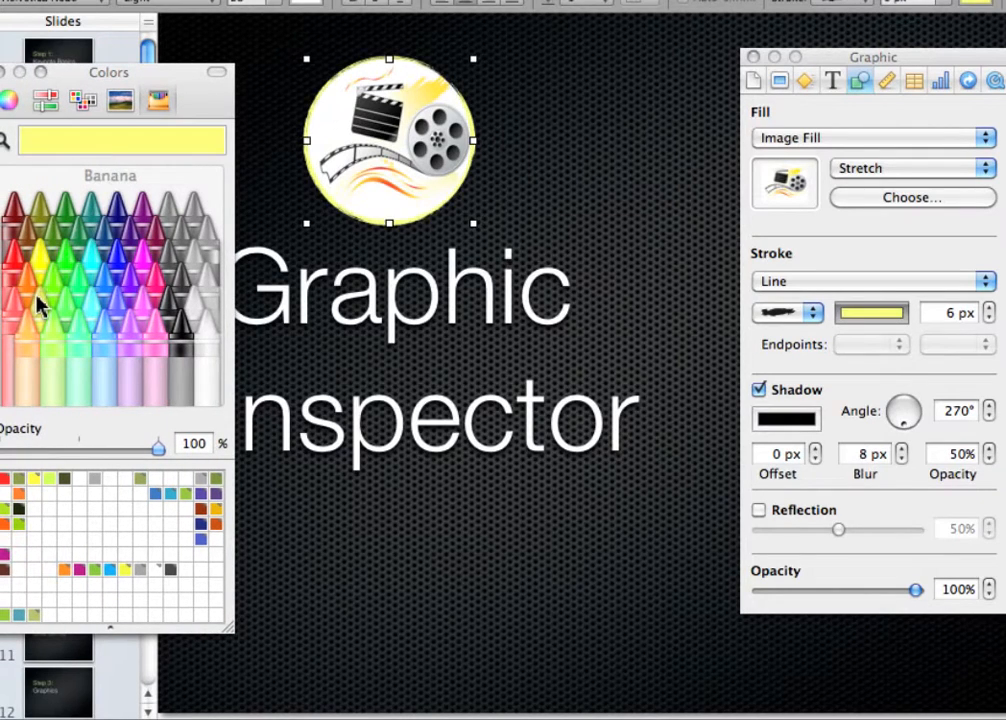
Increase the circle's stroke width to 9 px, keeping the last rough brush line style.
{"action": "left_click", "coordinate": [617, 207]}
{"action": "left_click", "coordinate": [434, 168]}
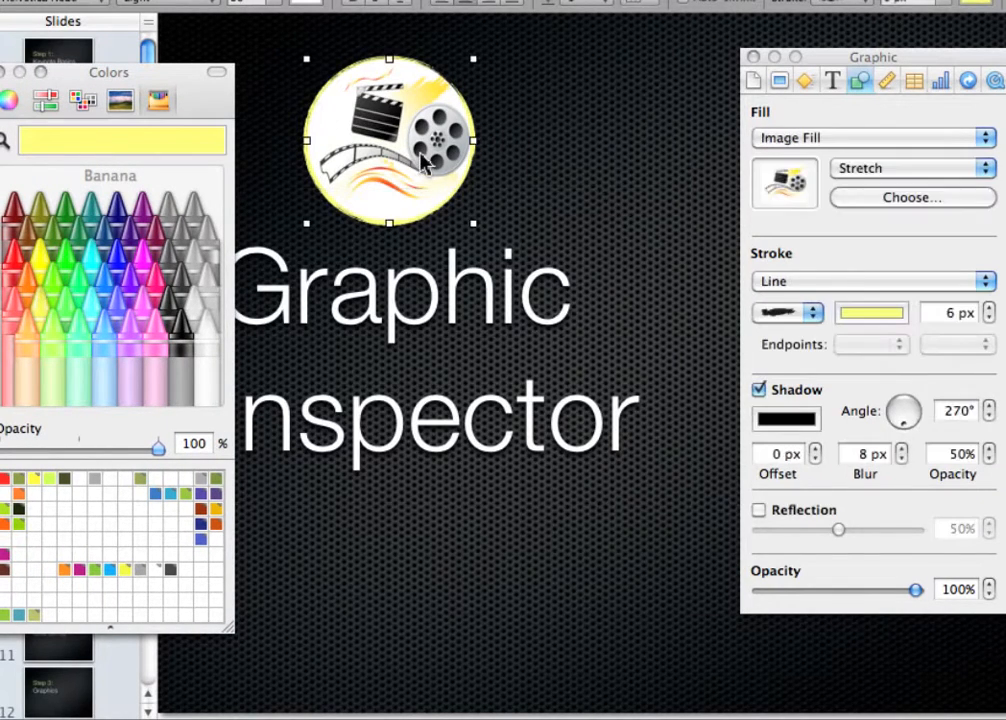
{"action": "left_click", "coordinate": [784, 316]}
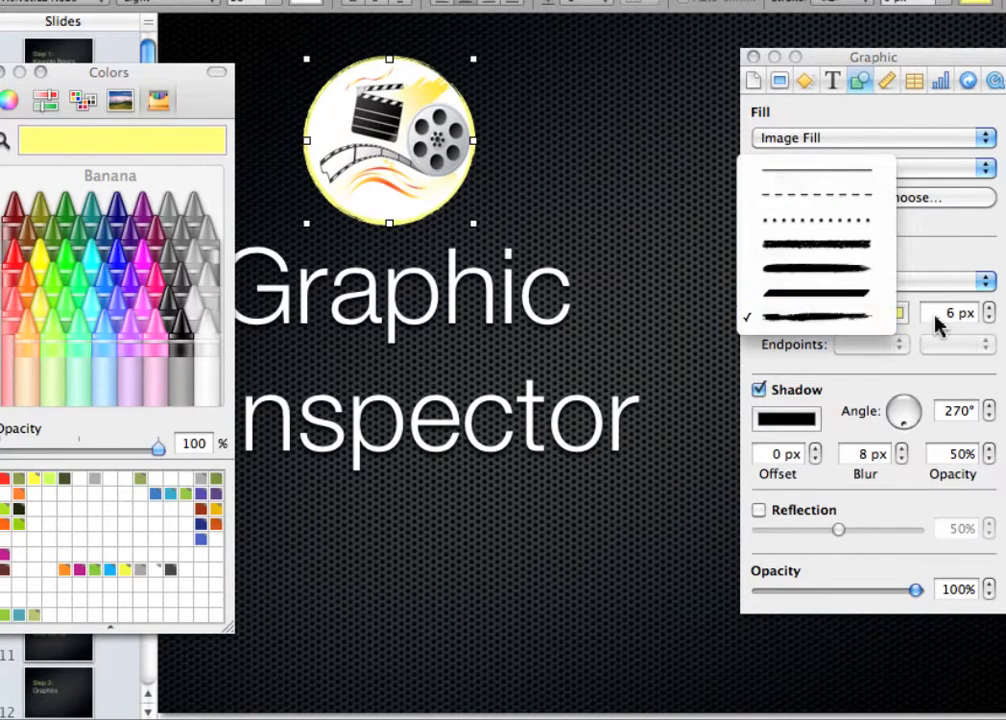
{"action": "left_click", "coordinate": [994, 318]}
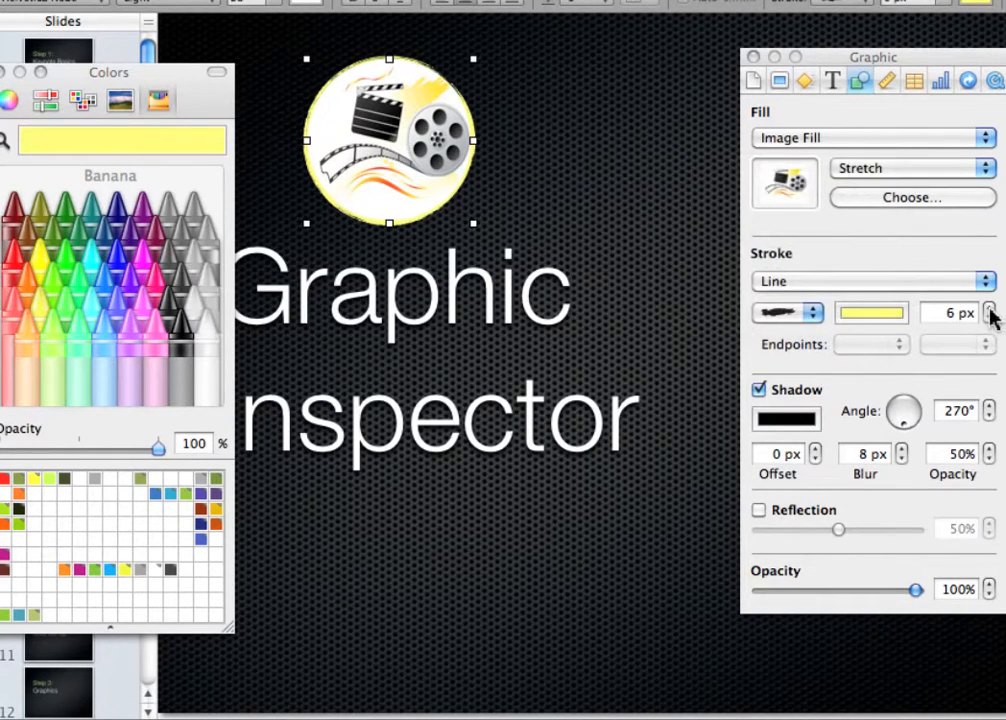
{"action": "left_click", "coordinate": [989, 309]}
{"action": "left_click", "coordinate": [989, 309]}
{"action": "left_click", "coordinate": [989, 309]}
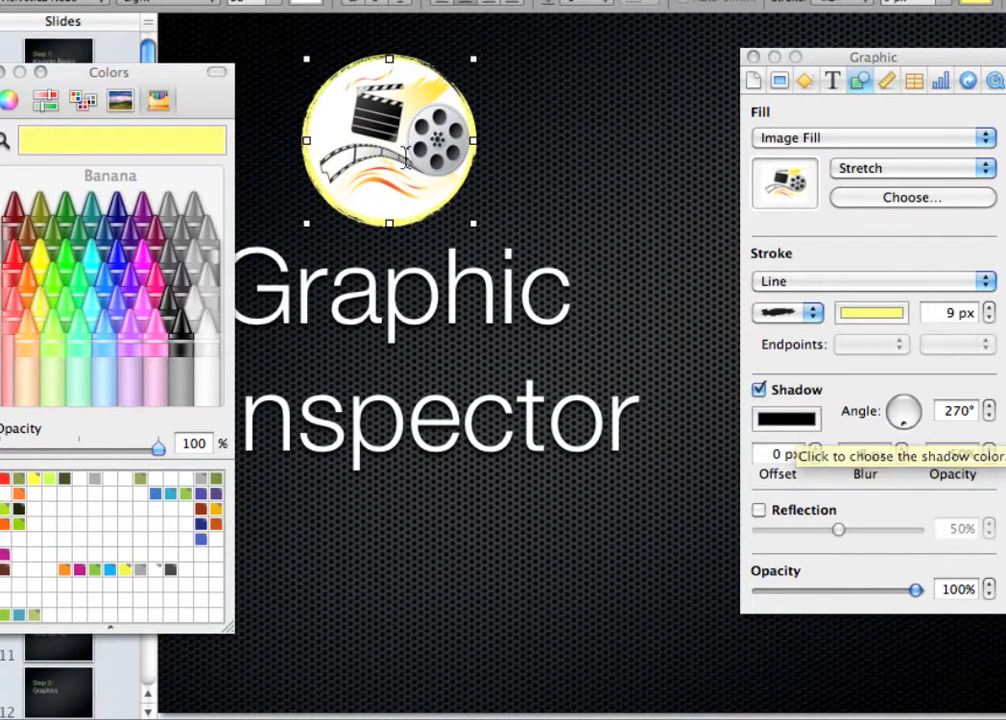
Set the circle's shadow color to Snow and turn on its reflection.
{"action": "left_click", "coordinate": [784, 419]}
{"action": "left_click", "coordinate": [207, 340]}
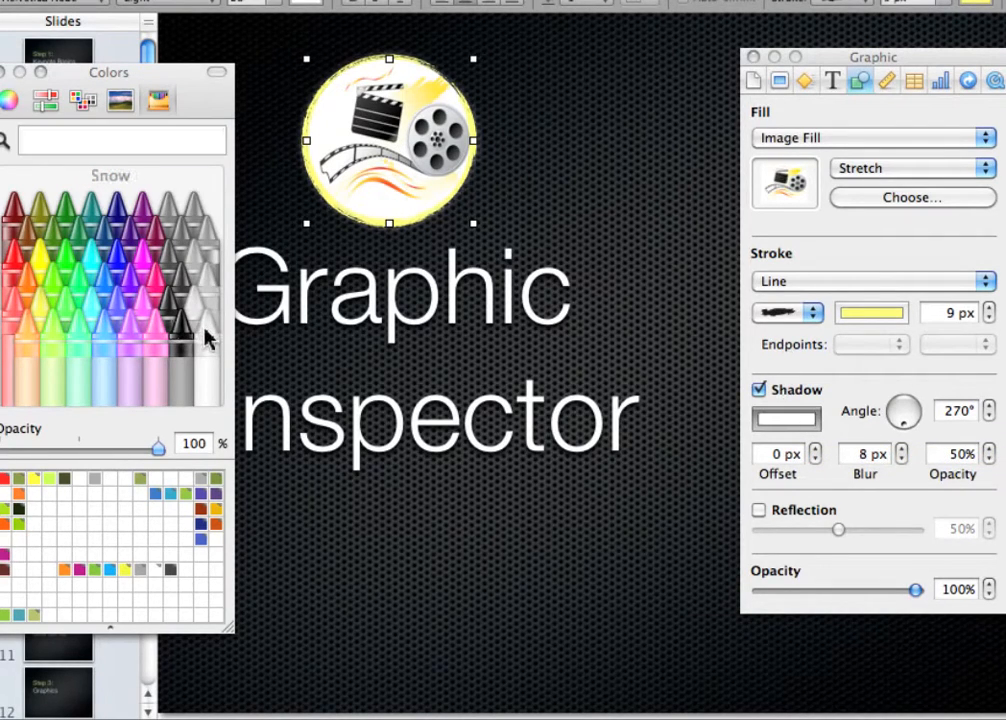
{"action": "left_click", "coordinate": [759, 512]}
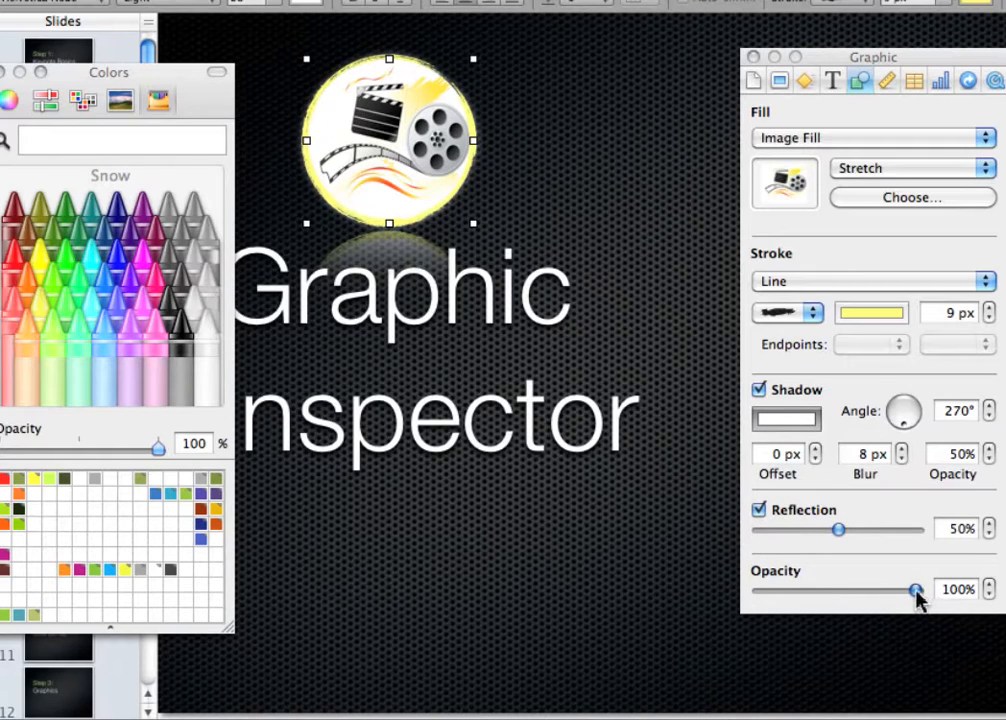
Lower the circle's opacity to about 48% and move the circle below the Graphic Inspector title.
{"action": "left_click_drag", "start_coordinate": [916, 592], "coordinate": [838, 600]}
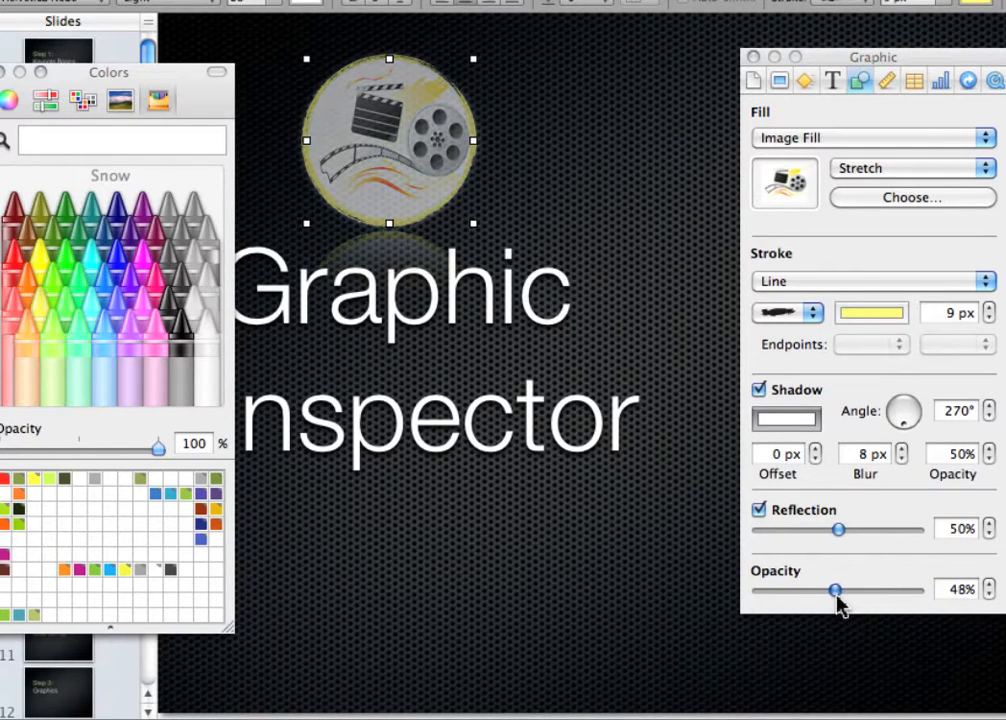
{"action": "left_click_drag", "start_coordinate": [375, 180], "coordinate": [296, 552]}
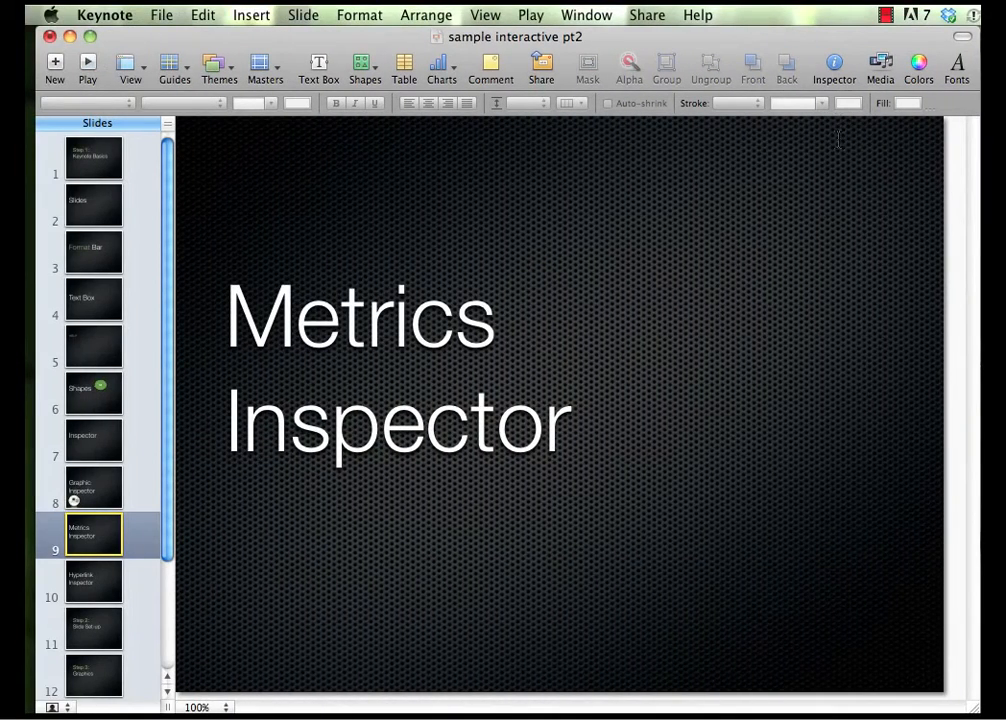
Show the Metrics Inspector and place the thumbs-down face picture on the Metrics Inspector slide.
{"action": "left_click", "coordinate": [836, 82]}
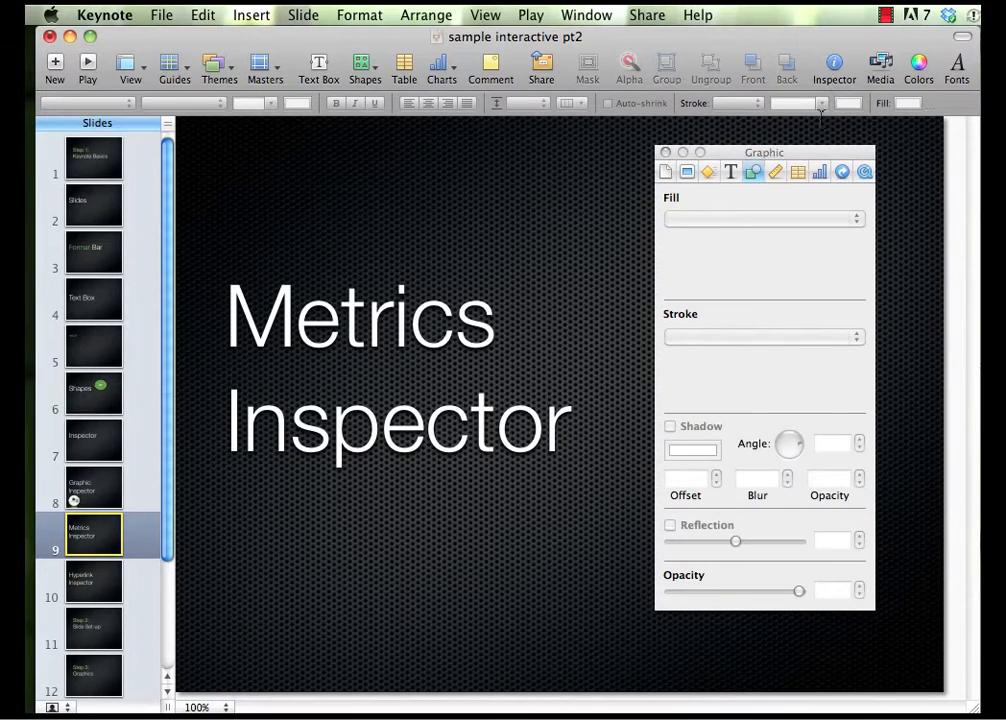
{"action": "left_click", "coordinate": [777, 174]}
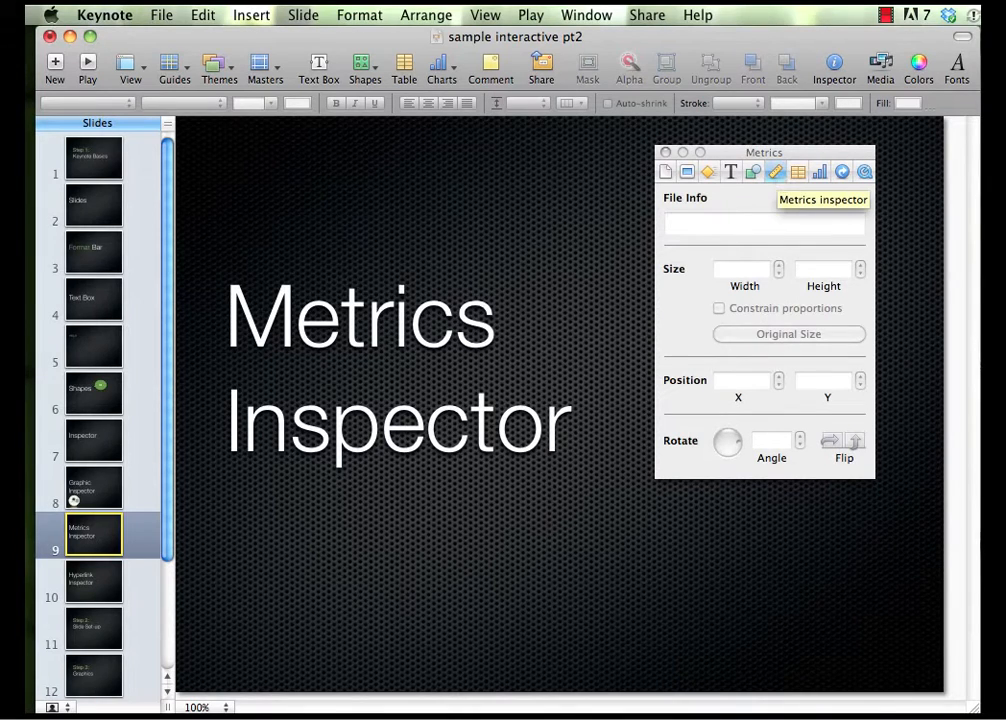
{"action": "left_click_drag", "start_coordinate": [620, 715], "coordinate": [519, 563]}
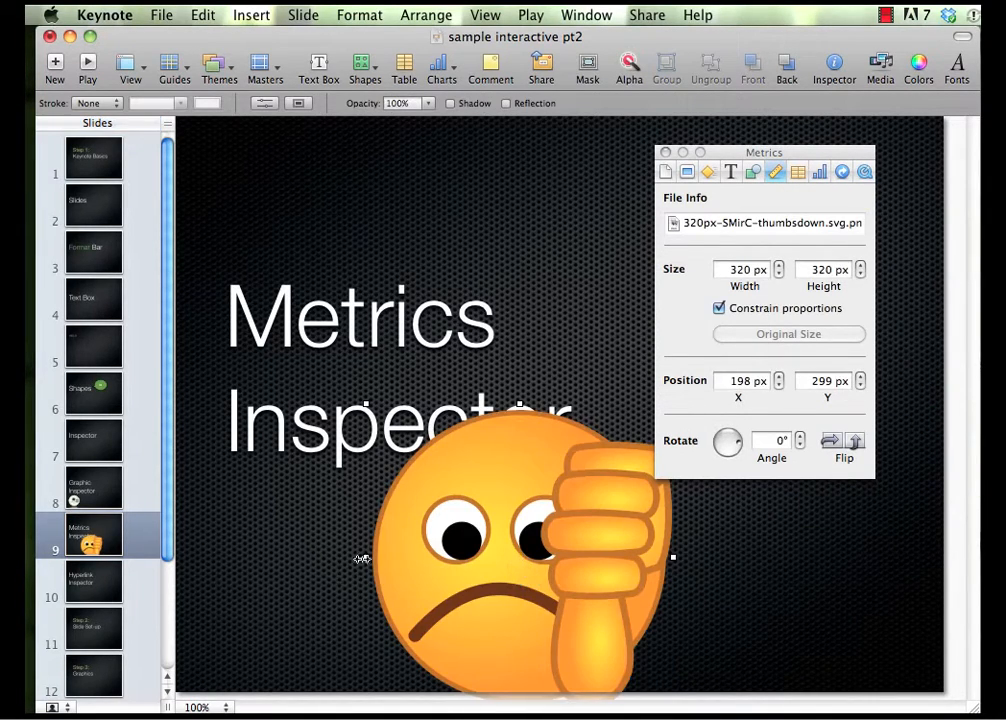
Try the thumbs-down picture at 181 px wide below the title, and restore its original size.
{"action": "left_click_drag", "start_coordinate": [366, 555], "coordinate": [506, 563]}
{"action": "left_click_drag", "start_coordinate": [590, 596], "coordinate": [467, 605]}
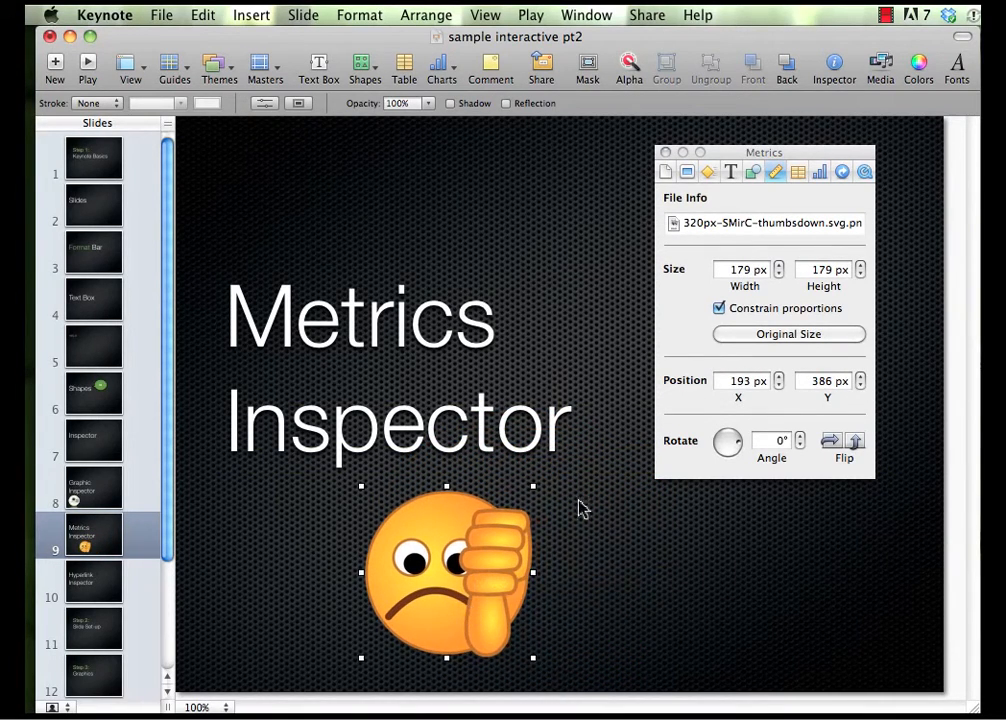
{"action": "left_click", "coordinate": [778, 266]}
{"action": "left_click", "coordinate": [778, 266]}
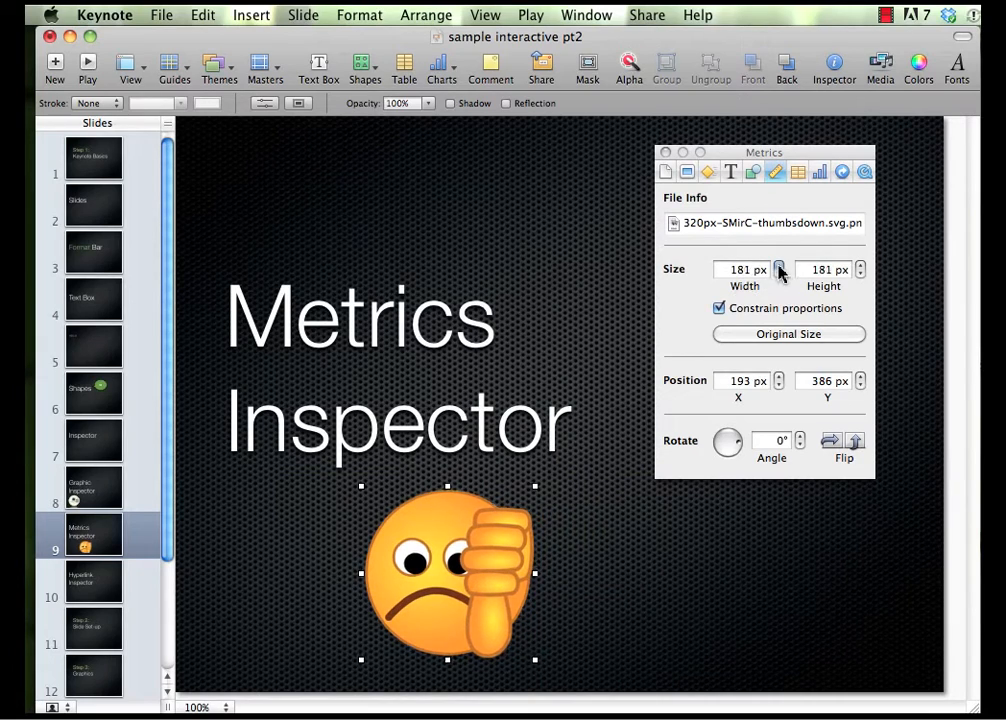
{"action": "left_click", "coordinate": [753, 344]}
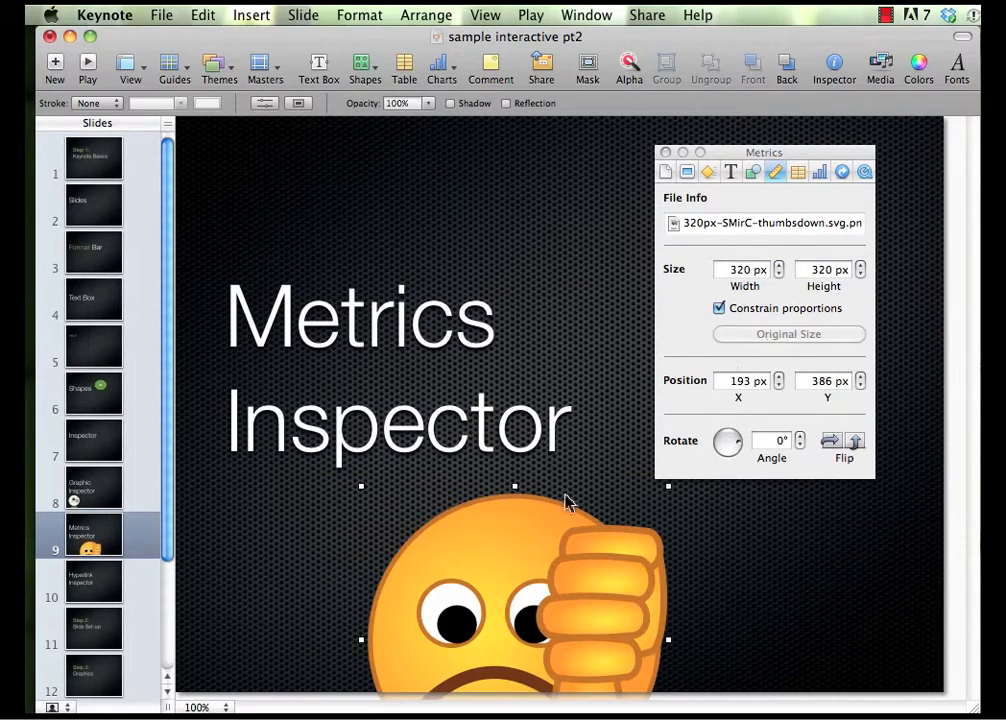
Scale the thumbs-down picture to about 215 px wide below the title, and nudge its X position to 163 px.
{"action": "left_click_drag", "start_coordinate": [361, 487], "coordinate": [413, 515]}
{"action": "left_click", "coordinate": [780, 377]}
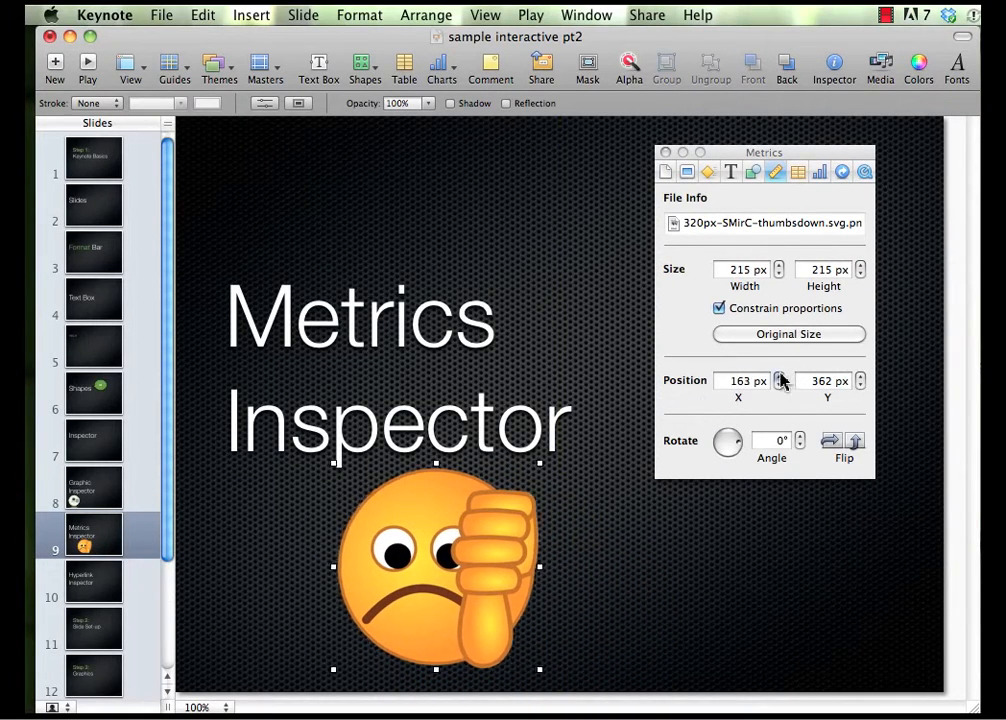
{"action": "left_click", "coordinate": [780, 377]}
{"action": "left_click", "coordinate": [780, 377]}
{"action": "left_click", "coordinate": [780, 377]}
{"action": "left_click", "coordinate": [780, 377]}
{"action": "left_click", "coordinate": [780, 377]}
{"action": "left_click", "coordinate": [780, 386]}
{"action": "left_click", "coordinate": [780, 386]}
{"action": "left_click", "coordinate": [780, 386]}
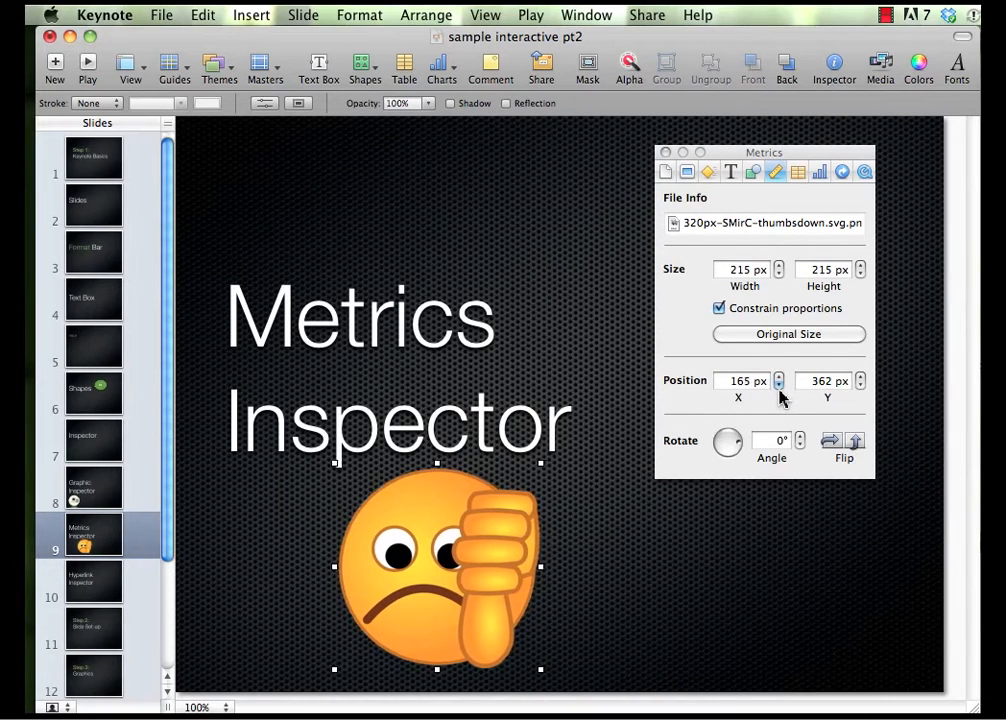
{"action": "left_click", "coordinate": [780, 386]}
{"action": "left_click", "coordinate": [780, 386]}
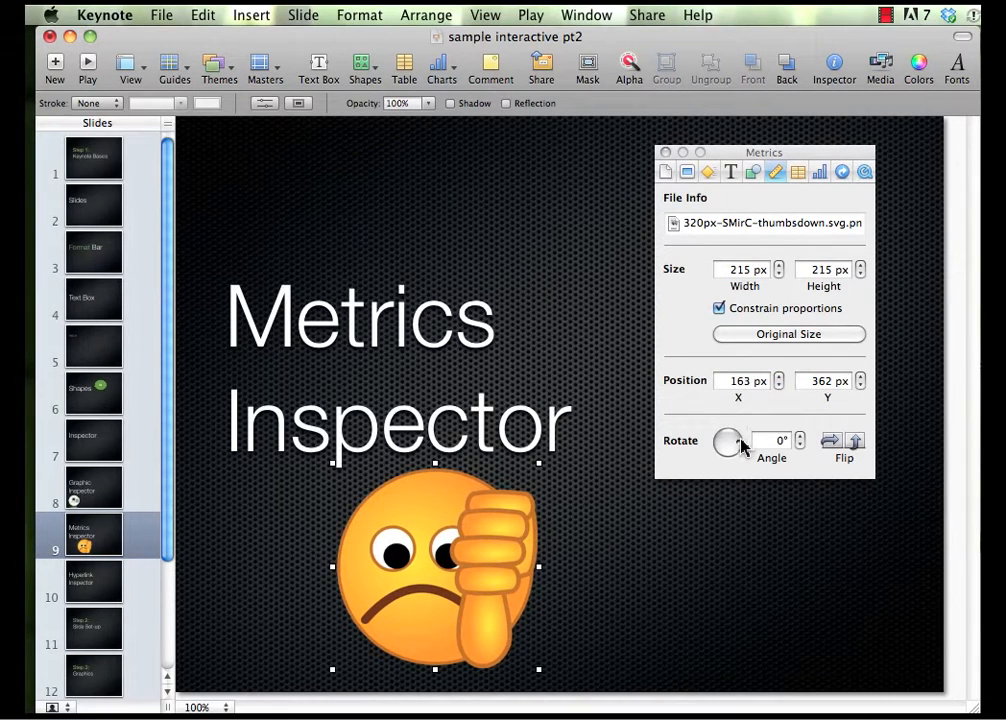
Set the picture's angle to 0° after trying a slight rotation, and flip the picture horizontally.
{"action": "mouse_move", "coordinate": [743, 445]}
{"action": "left_mouse_down"}
{"action": "mouse_move", "coordinate": [734, 477]}
{"action": "mouse_move", "coordinate": [701, 472]}
{"action": "mouse_move", "coordinate": [703, 453]}
{"action": "mouse_move", "coordinate": [730, 474]}
{"action": "mouse_move", "coordinate": [752, 449]}
{"action": "left_mouse_up"}
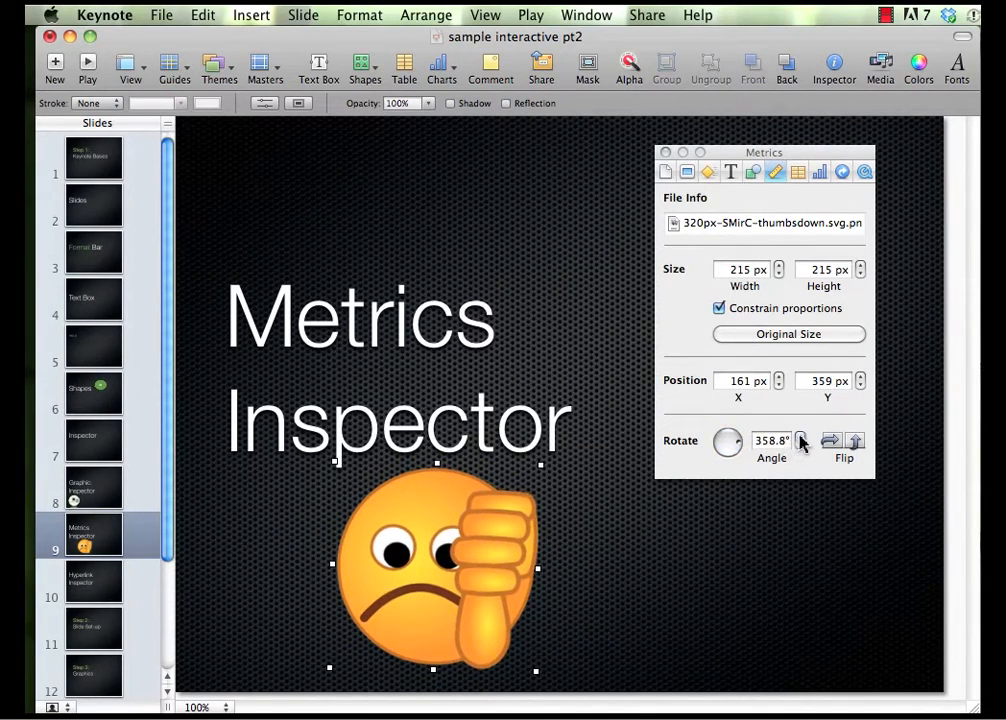
{"action": "left_click", "coordinate": [800, 437]}
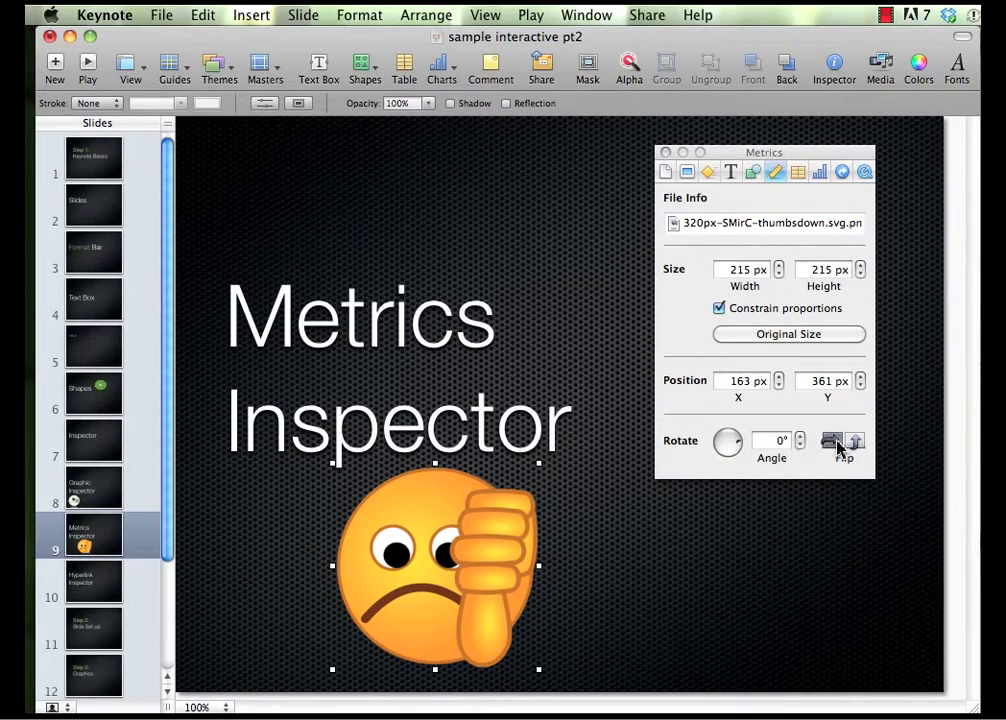
{"action": "left_click", "coordinate": [831, 442]}
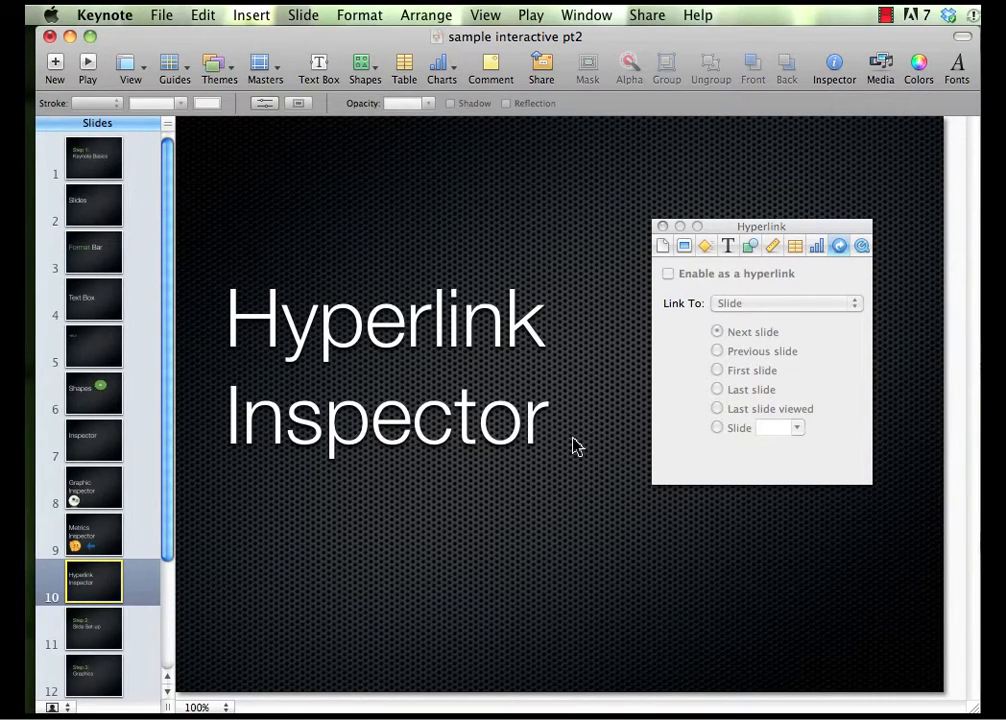
Select the whole title text on the Hyperlink Inspector slide.
{"action": "left_click_drag", "start_coordinate": [762, 228], "coordinate": [757, 250]}
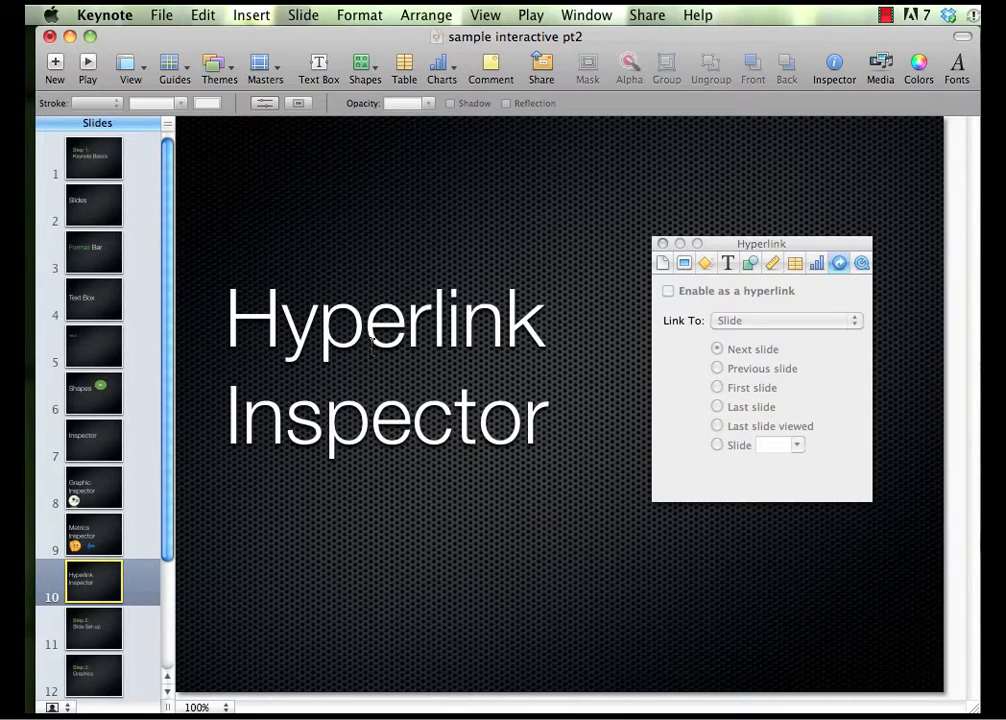
{"action": "left_click", "coordinate": [233, 338]}
{"action": "left_click", "coordinate": [231, 337]}
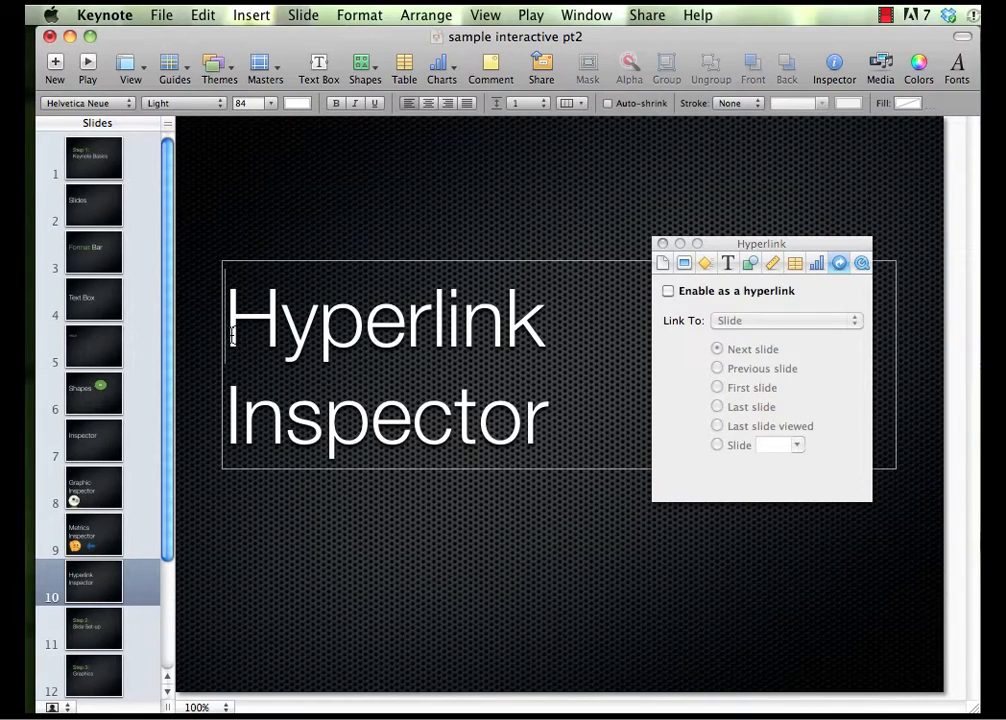
{"action": "left_click_drag", "start_coordinate": [231, 337], "coordinate": [651, 404]}
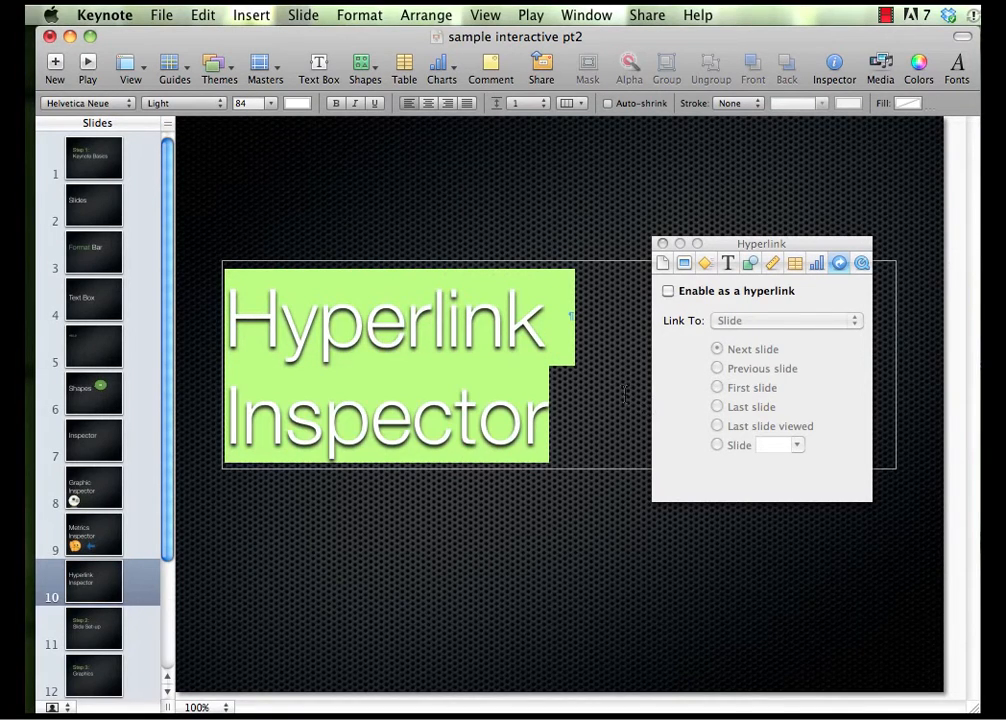
Add a square shape to the slide and place it below the Hyperlink Inspector title.
{"action": "left_click", "coordinate": [363, 66]}
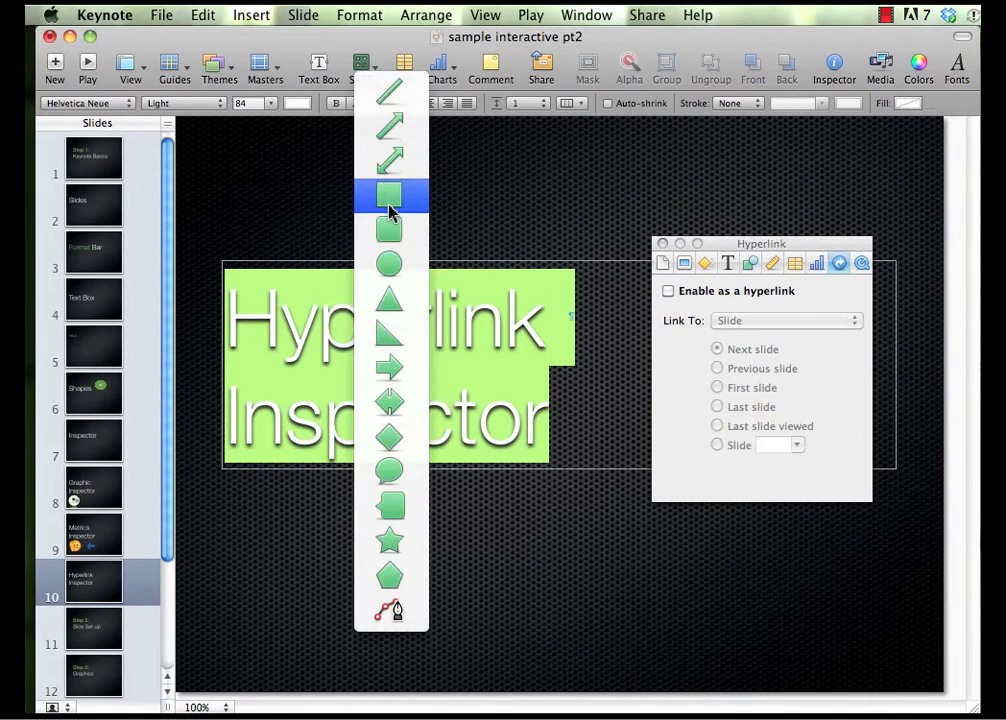
{"action": "left_click", "coordinate": [389, 198]}
{"action": "left_click_drag", "start_coordinate": [514, 397], "coordinate": [329, 546]}
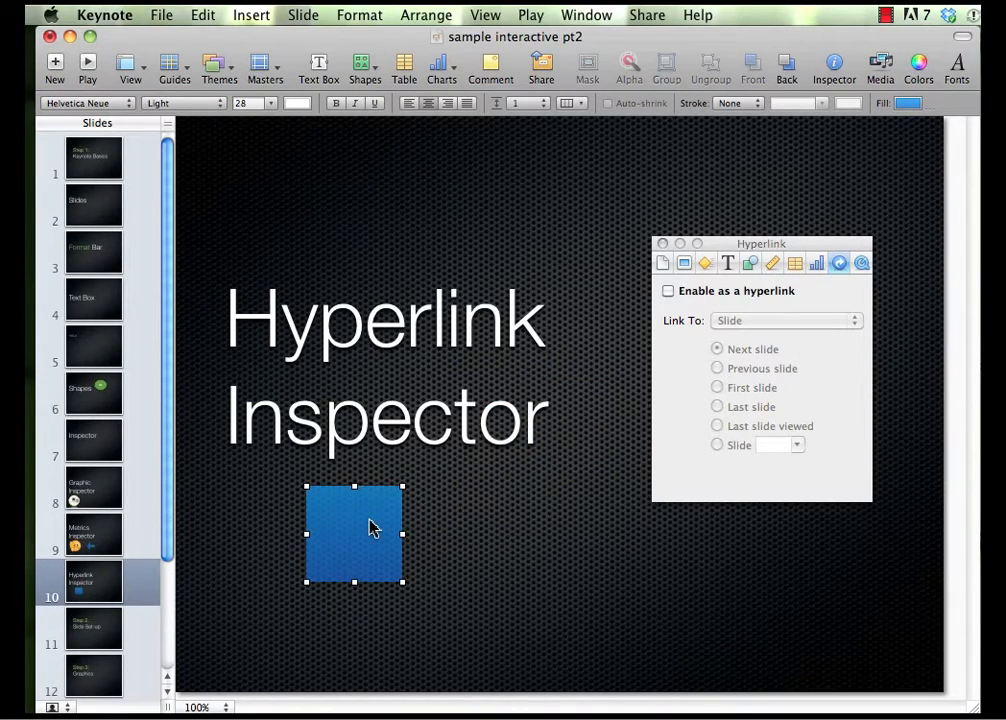
Enable the Hyperlink Inspector title box as a hyperlink and set it to link to a webpage.
{"action": "left_click", "coordinate": [356, 425]}
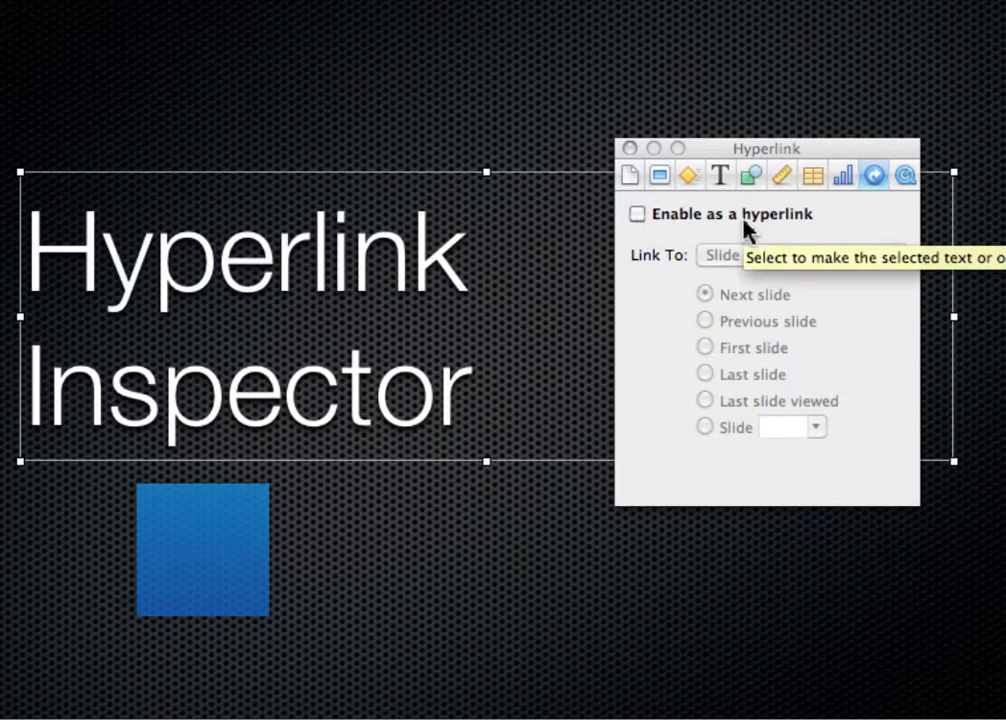
{"action": "left_click", "coordinate": [639, 216]}
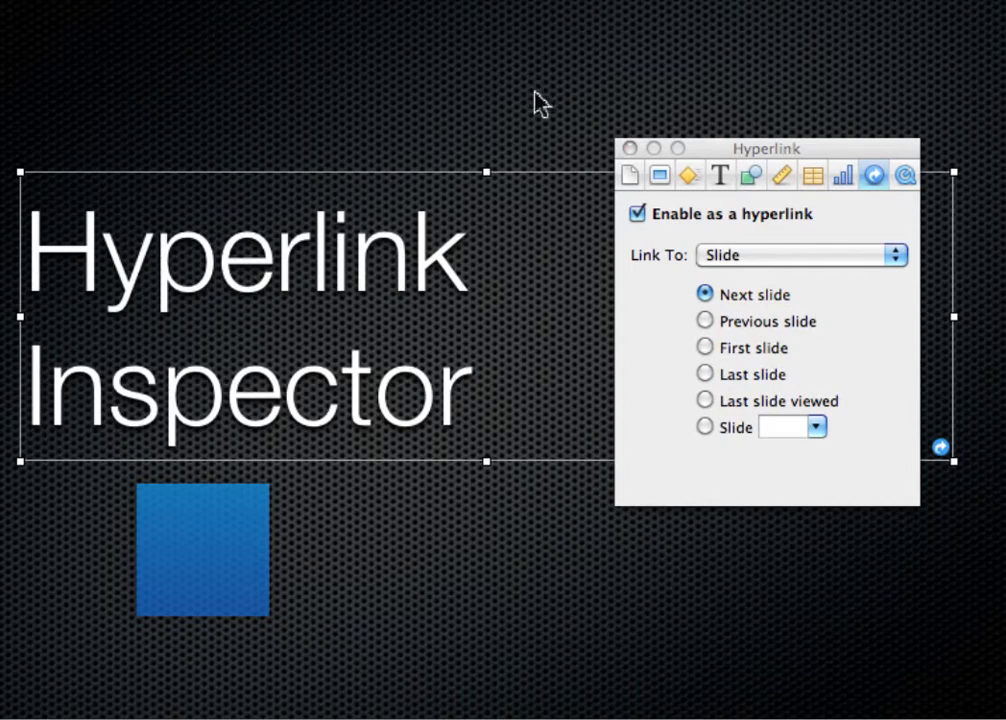
{"action": "left_click", "coordinate": [760, 258]}
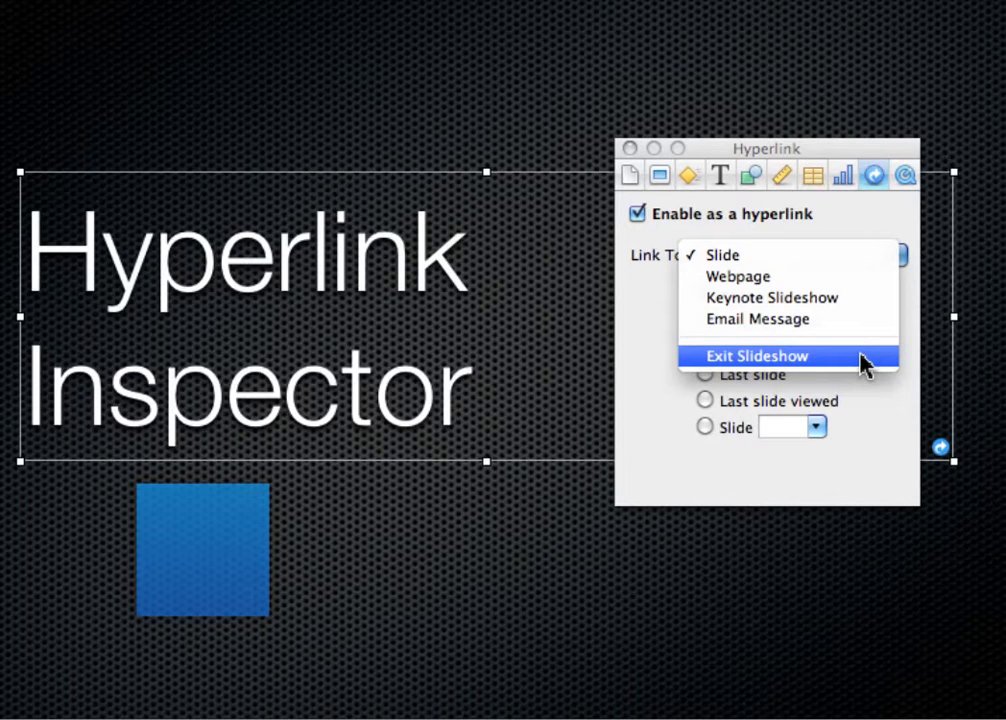
{"action": "left_click", "coordinate": [847, 283]}
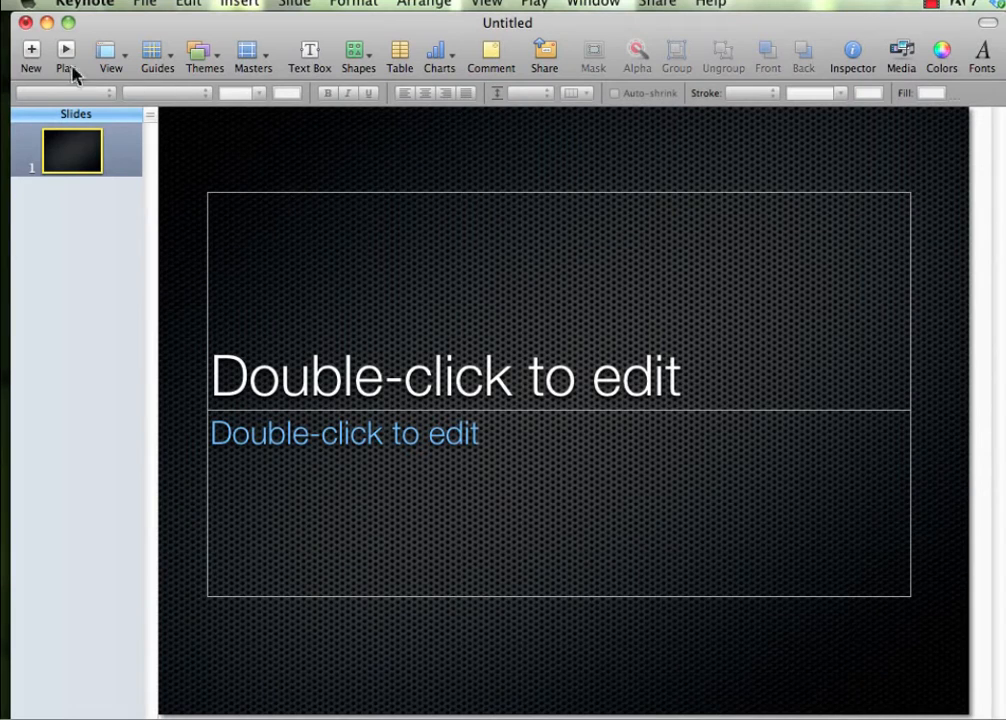
Add two slides to the untitled presentation and delete the subtitle placeholder from slide 1.
{"action": "left_click", "coordinate": [30, 55]}
{"action": "left_click", "coordinate": [30, 55]}
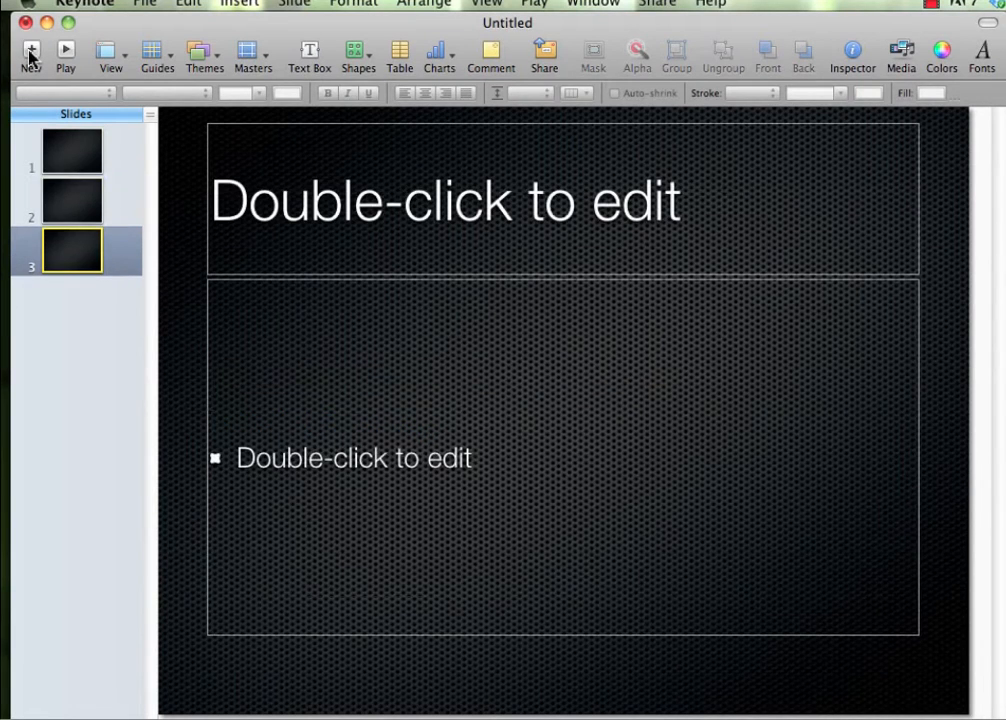
{"action": "left_click", "coordinate": [65, 172]}
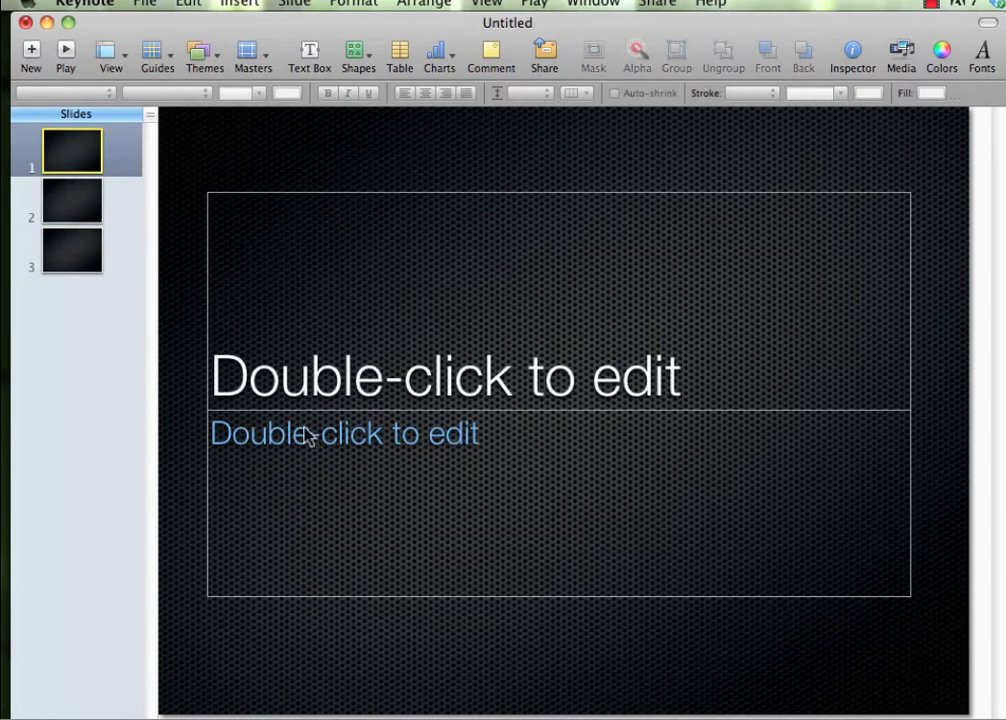
{"action": "left_click", "coordinate": [305, 464]}
{"action": "key", "text": "Delete"}
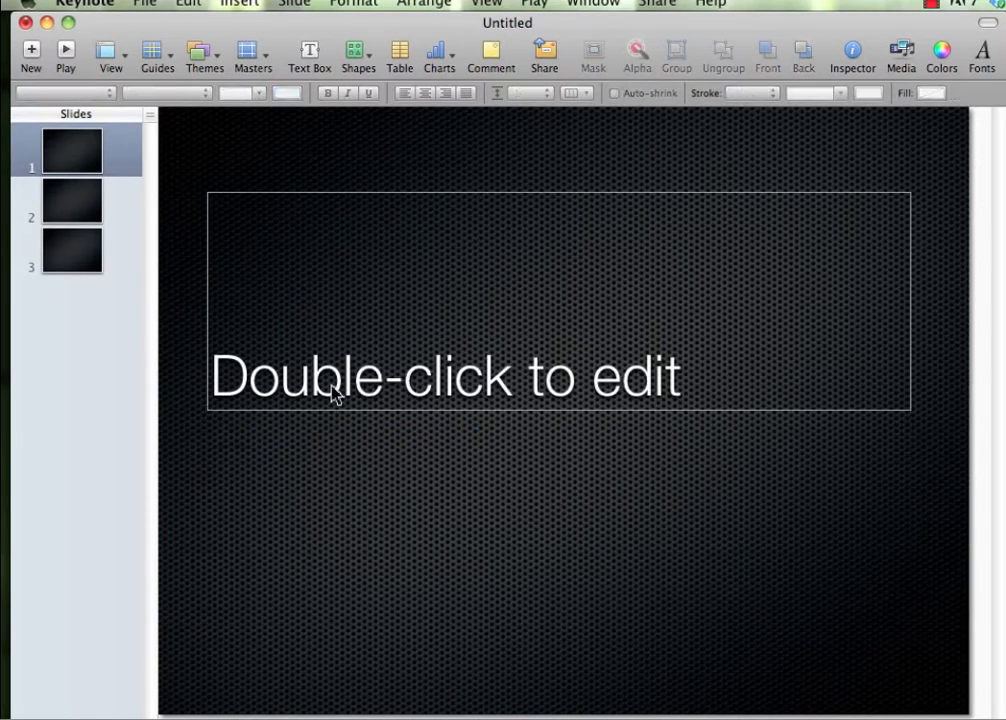
Enter "What is the most poisonous animal in the world?" as the title of slide 1.
{"action": "double_click", "coordinate": [333, 393]}
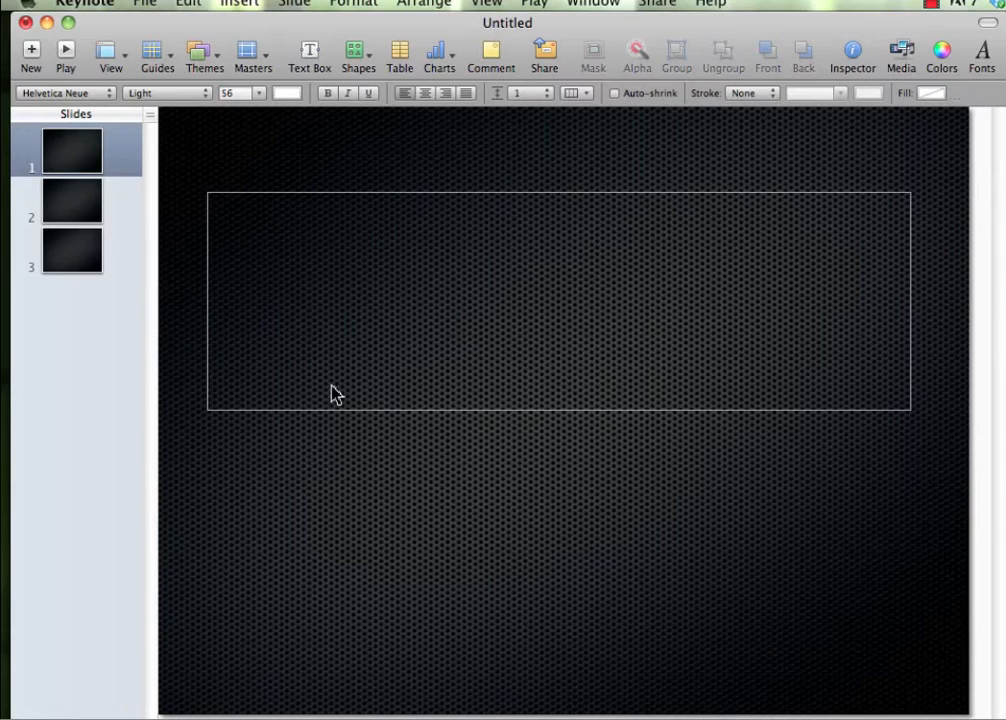
{"action": "type", "text": "What "}
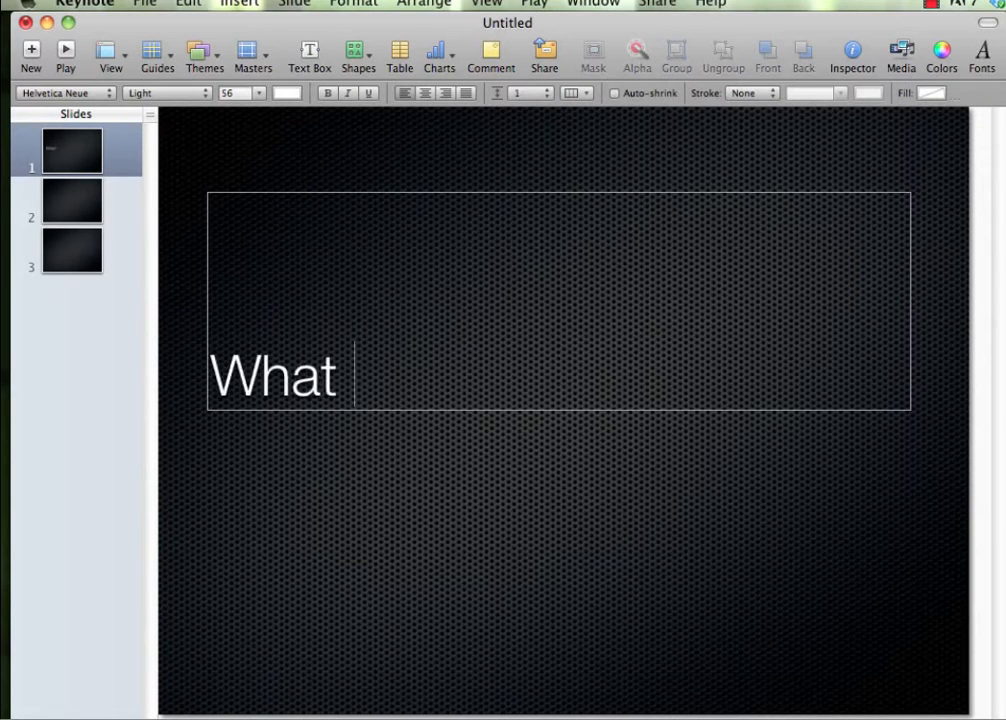
{"action": "type", "text": "is the most po"}
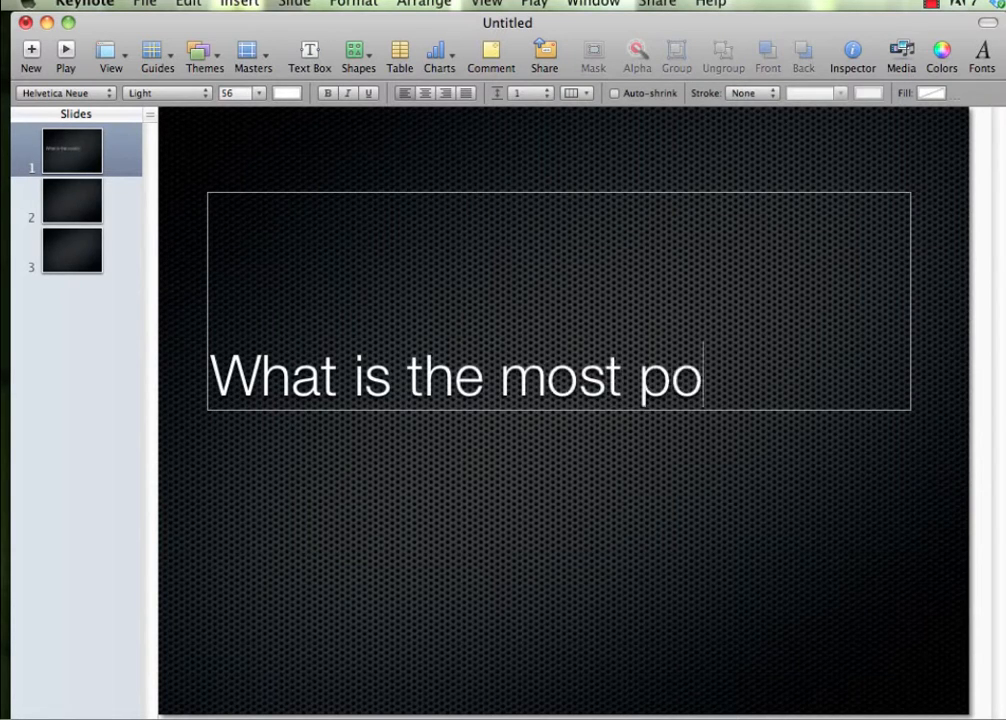
{"action": "type", "text": "isonous anim"}
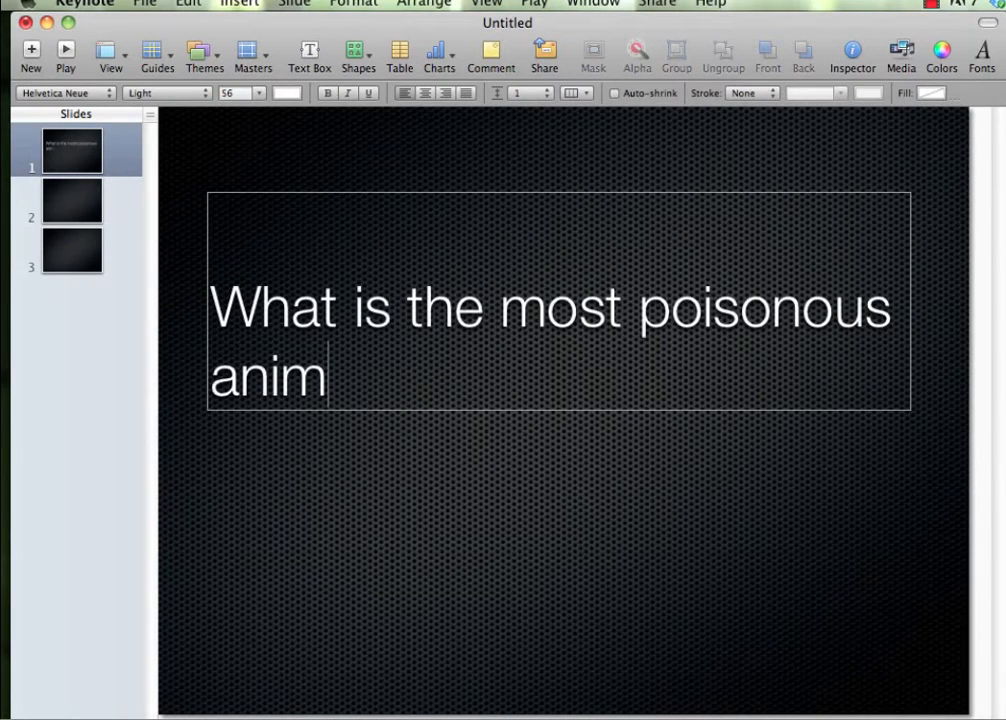
{"action": "type", "text": "al in the "}
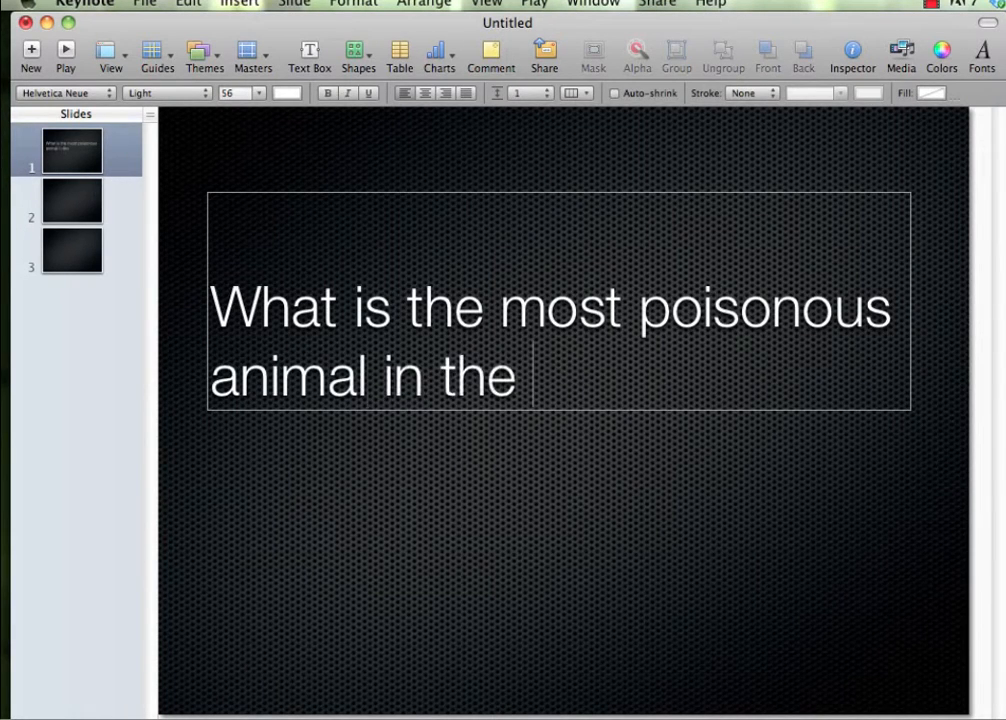
{"action": "type", "text": "world"}
{"action": "type", "text": "?"}
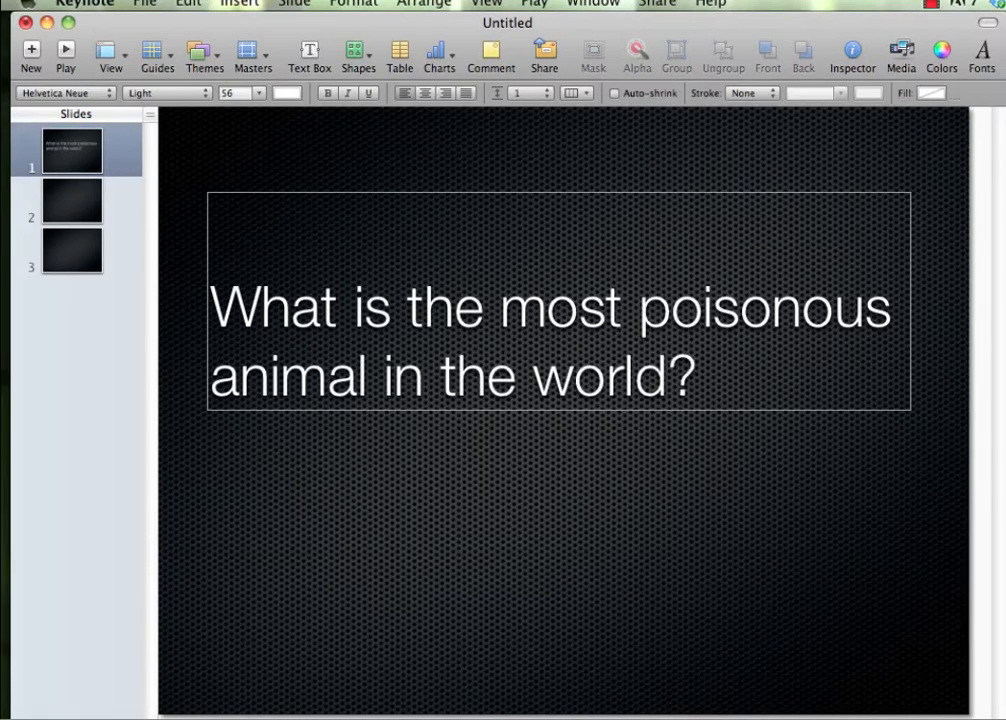
Move the question title up to the upper part of slide 1, freeing space below it for answers.
{"action": "left_click", "coordinate": [370, 496]}
{"action": "left_click_drag", "start_coordinate": [386, 377], "coordinate": [373, 263]}
{"action": "left_click", "coordinate": [449, 410]}
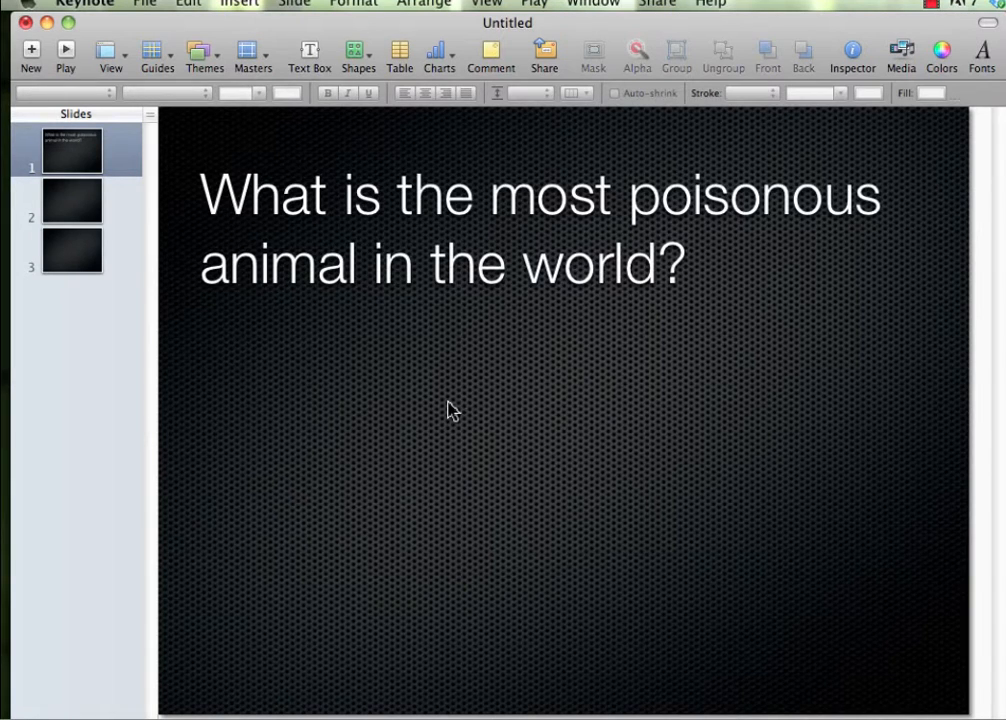
Add three text boxes to slide 1 and spread them apart below the question.
{"action": "left_click", "coordinate": [310, 55]}
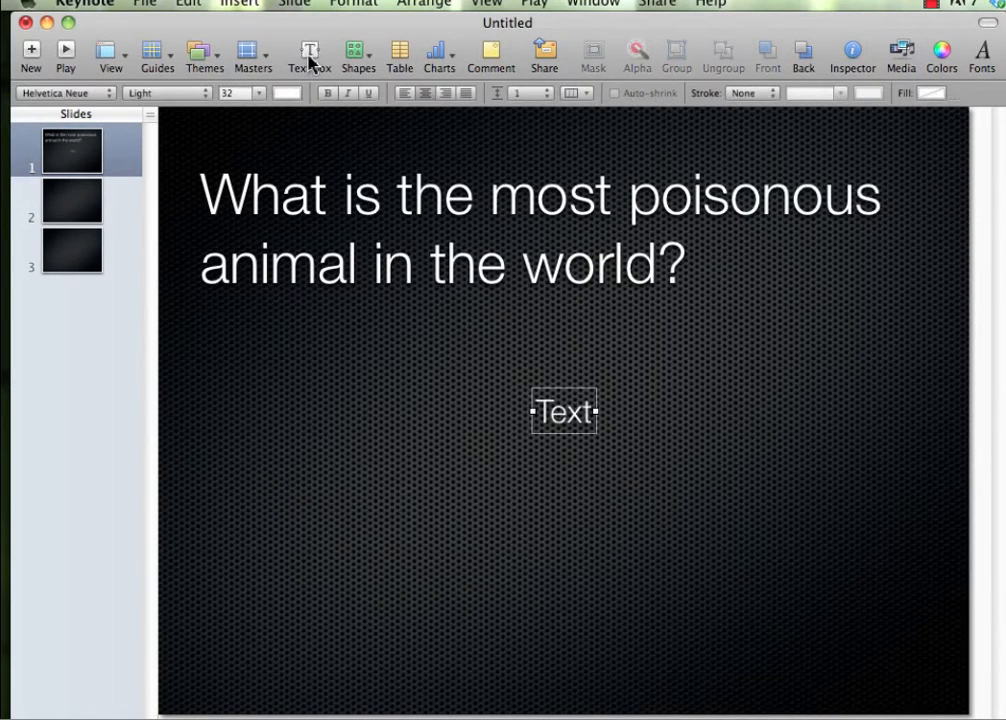
{"action": "left_click", "coordinate": [310, 62]}
{"action": "left_click", "coordinate": [310, 62]}
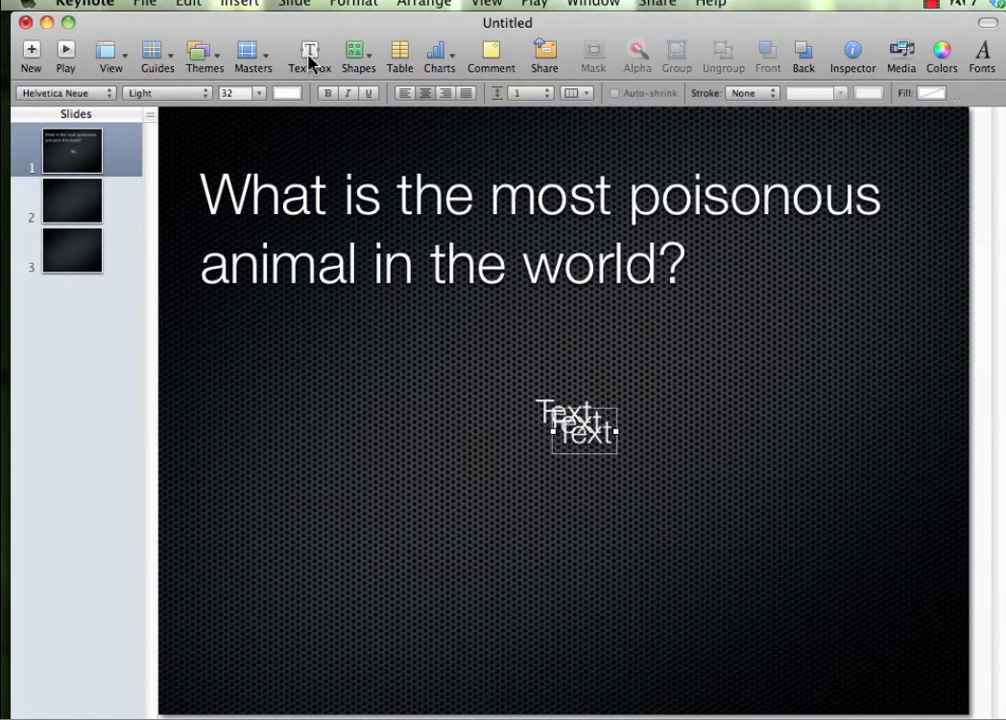
{"action": "left_click_drag", "start_coordinate": [585, 450], "coordinate": [718, 487]}
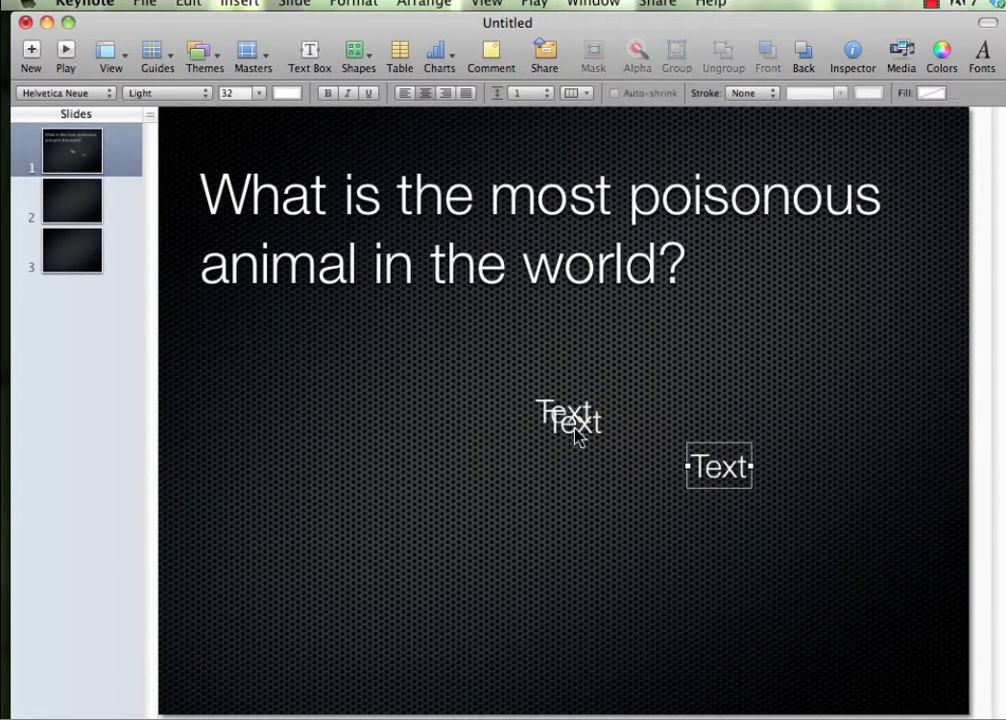
{"action": "left_click_drag", "start_coordinate": [577, 433], "coordinate": [567, 537]}
{"action": "left_click_drag", "start_coordinate": [566, 424], "coordinate": [447, 400]}
Replace the placeholder text in the uppermost answer box with "King Cobra".
{"action": "double_click", "coordinate": [446, 392]}
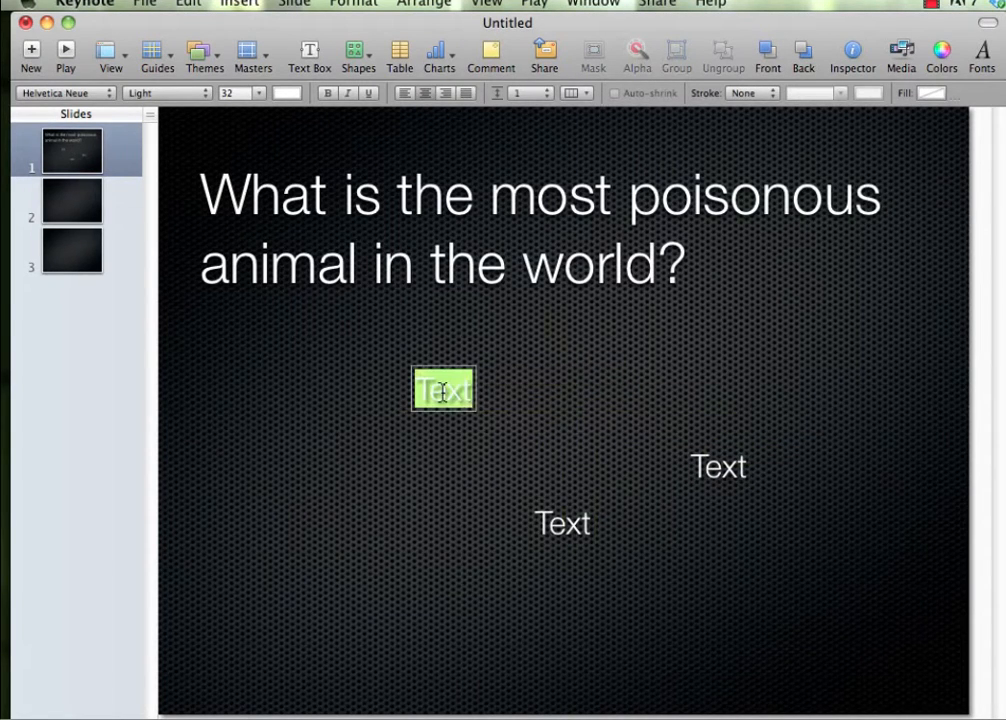
{"action": "type", "text": "King Cobra"}
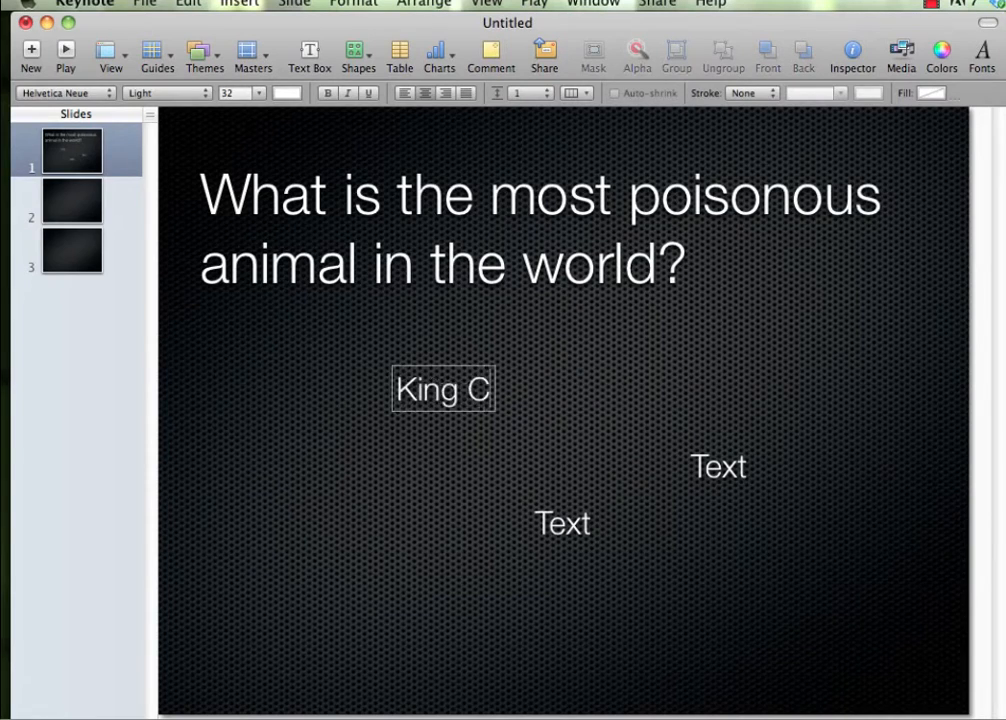
{"action": "left_click", "coordinate": [560, 522]}
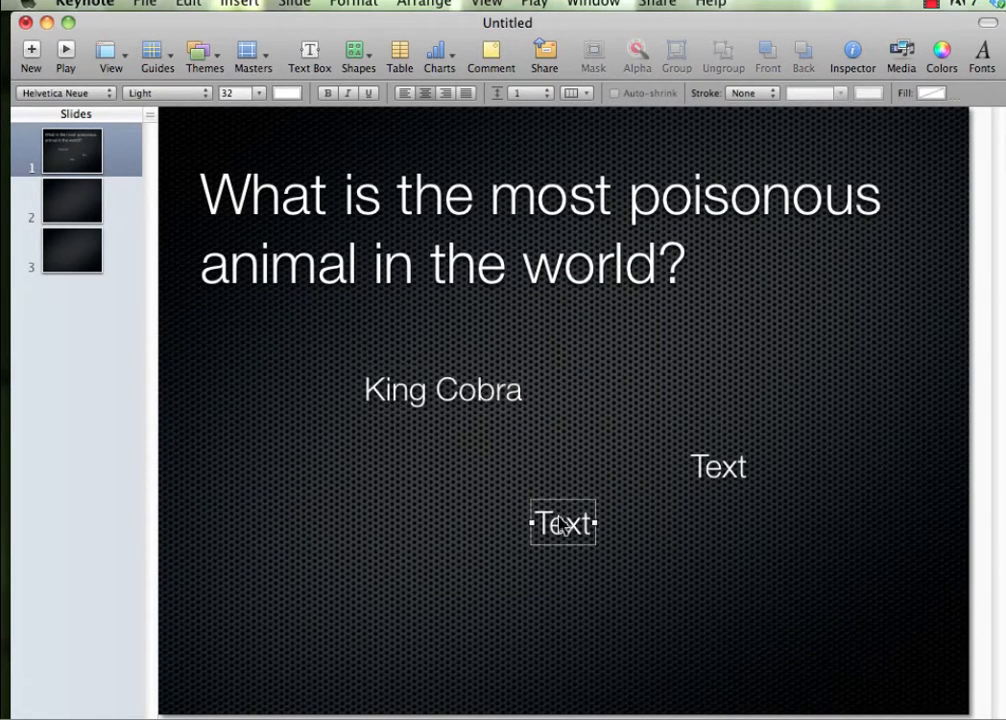